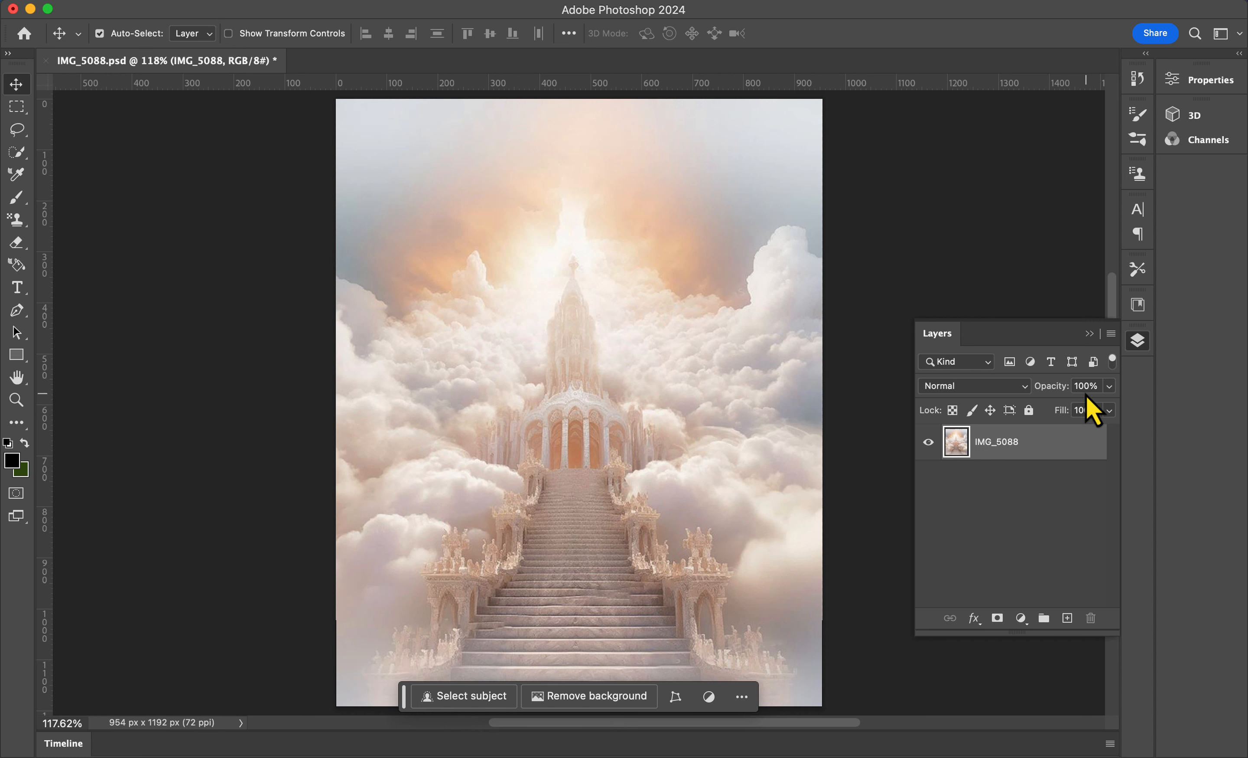
Step: Set the cloud background layer's opacity to 85% and its fill to 77%
text(85)
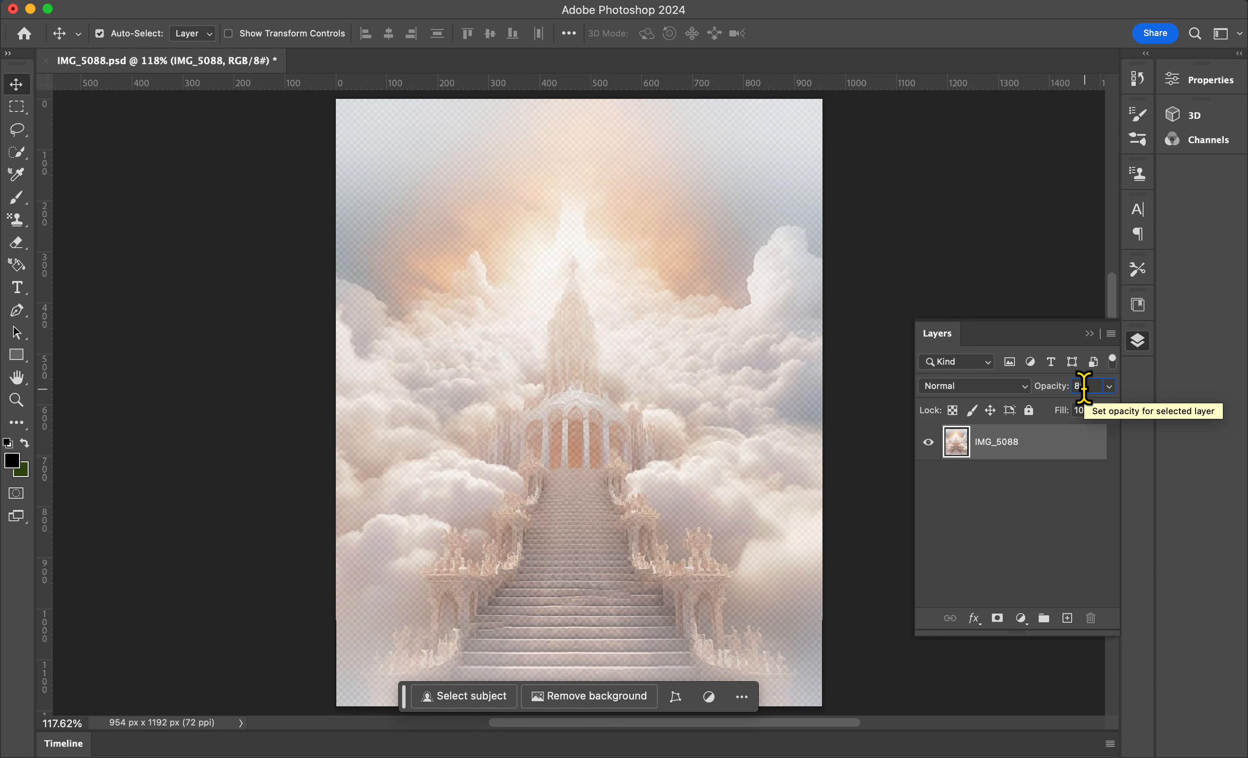
click(1082, 410)
text(77)
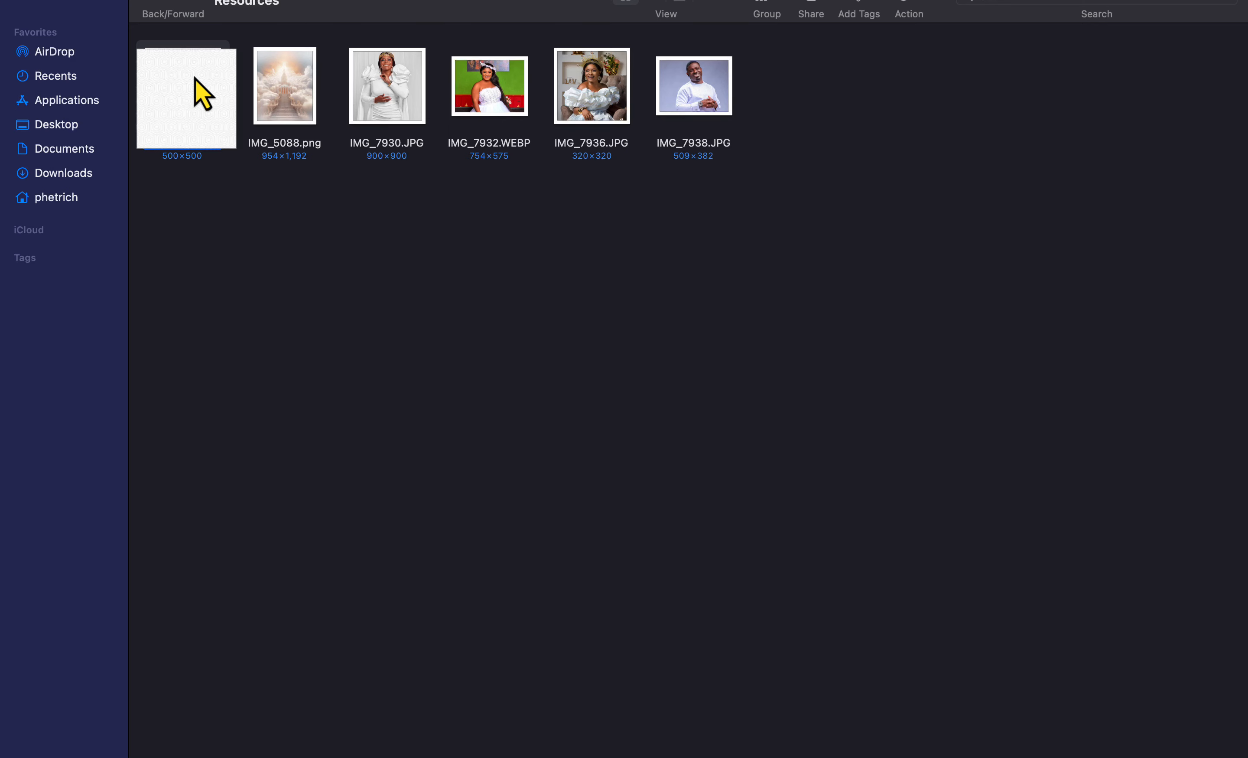
Step: Place the hexagon pattern image IMG_5087 and scale it to cover the upper part of the canvas
drag(198, 92, 574, 330)
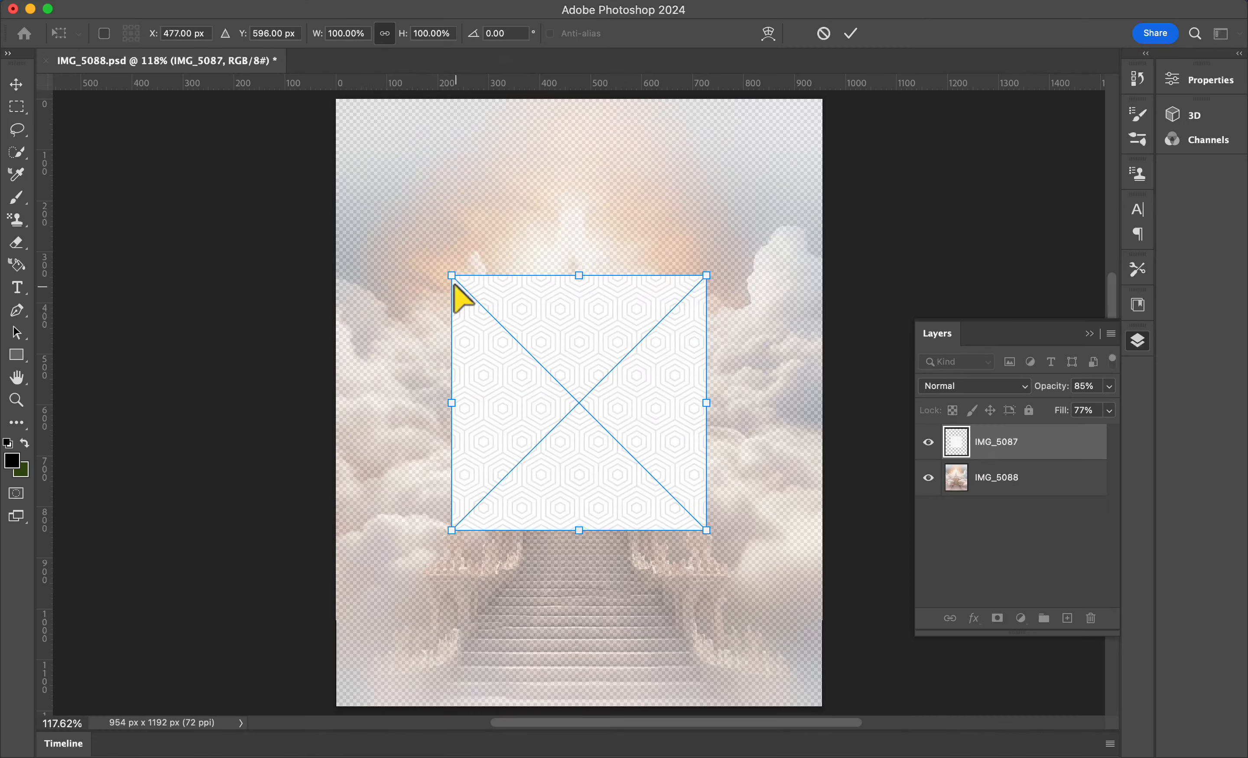
drag(457, 284, 380, 160)
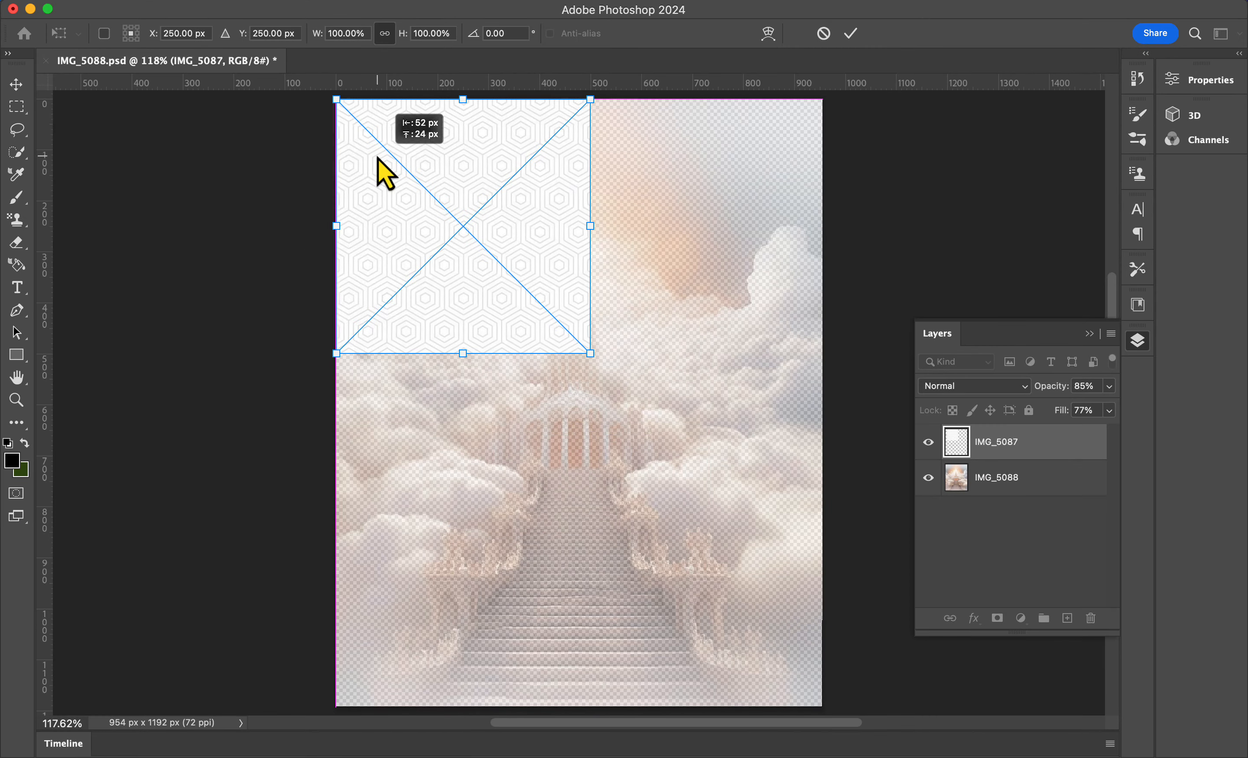
drag(590, 353, 781, 713)
key(super+0)
drag(926, 700, 759, 565)
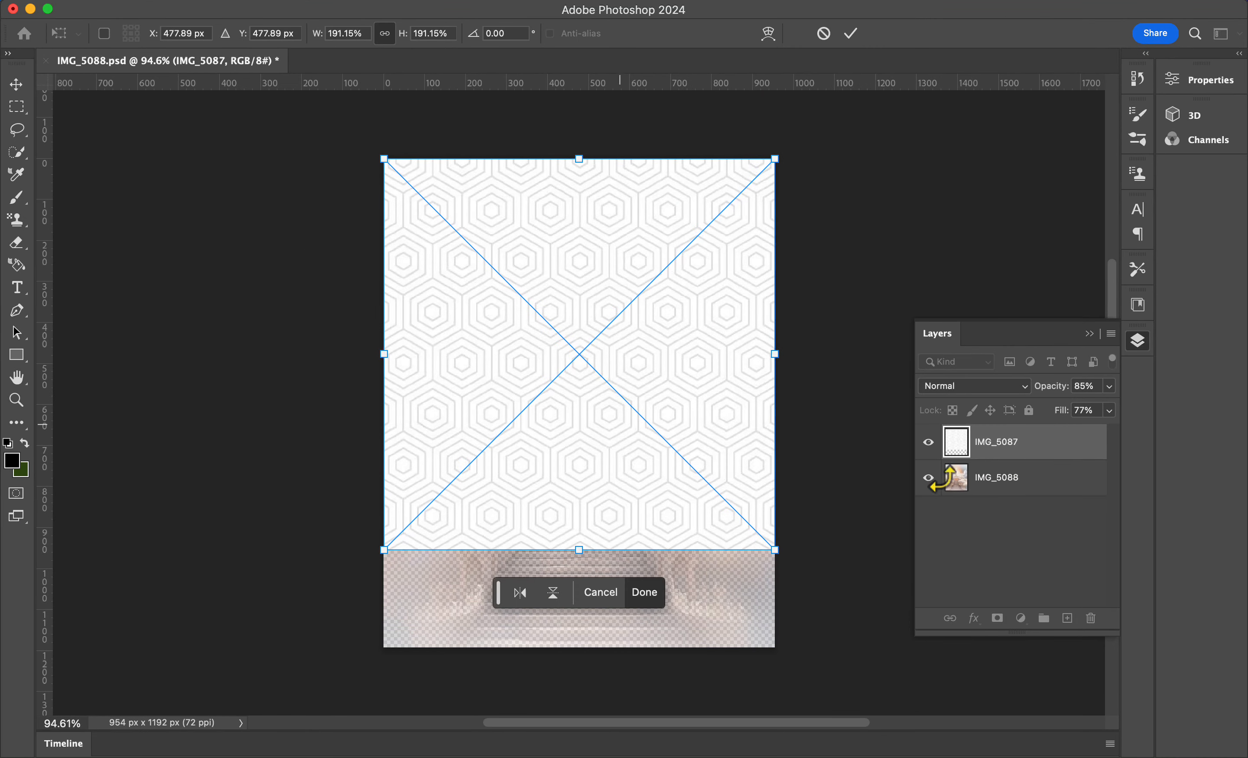
key(Return)
key(super+z)
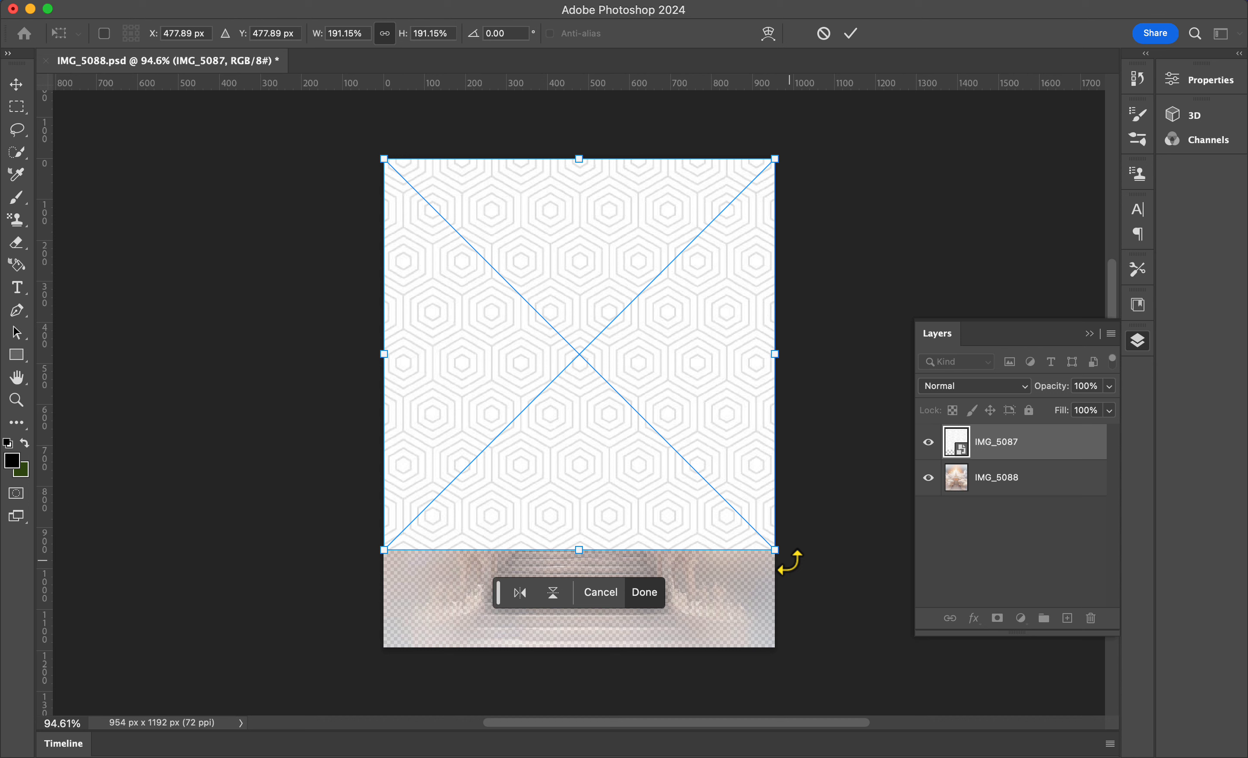
drag(786, 555, 607, 450)
key(Return)
Step: Duplicate the pattern layer and move the copies down and sideways to tile the whole canvas
key(super+j)
drag(510, 261, 510, 498)
shift+click(1017, 474)
key(super+j)
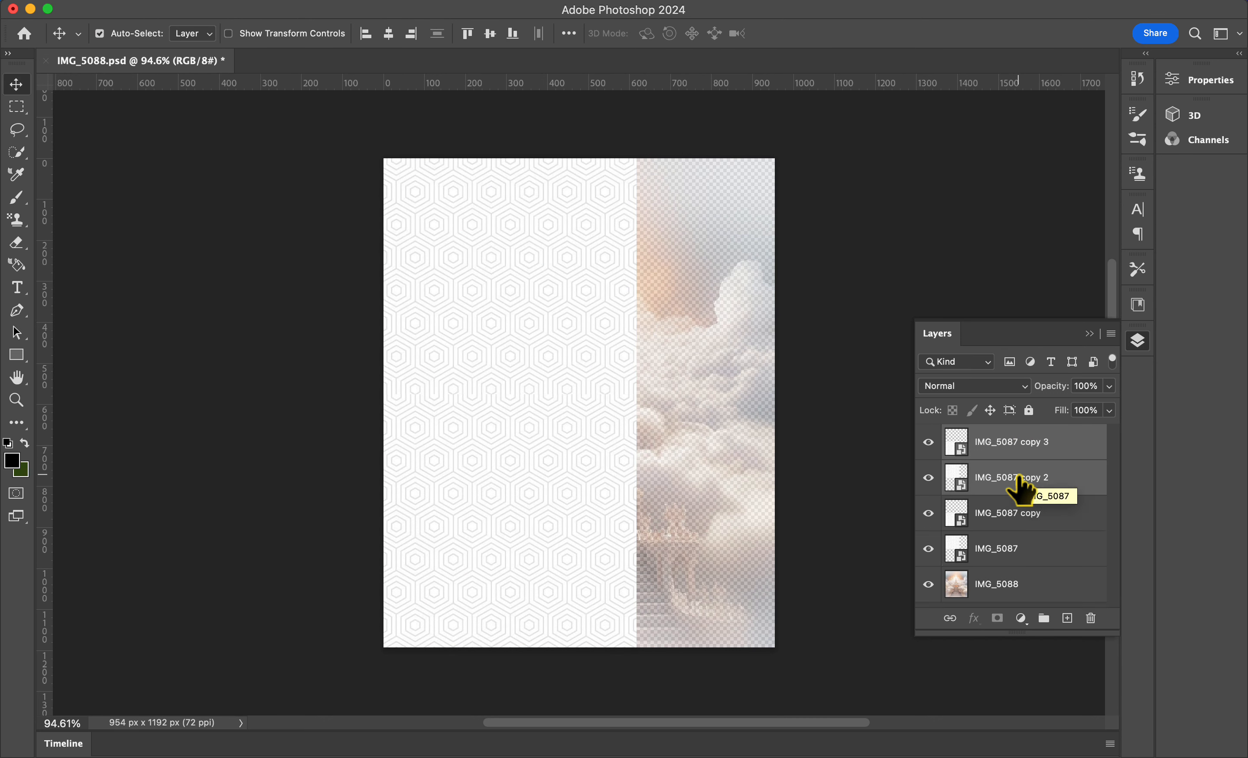
drag(608, 371, 772, 372)
Step: Merge all the pattern tile layers into a single layer
shift+click(1026, 548)
shift+click(1041, 442)
key(super+e)
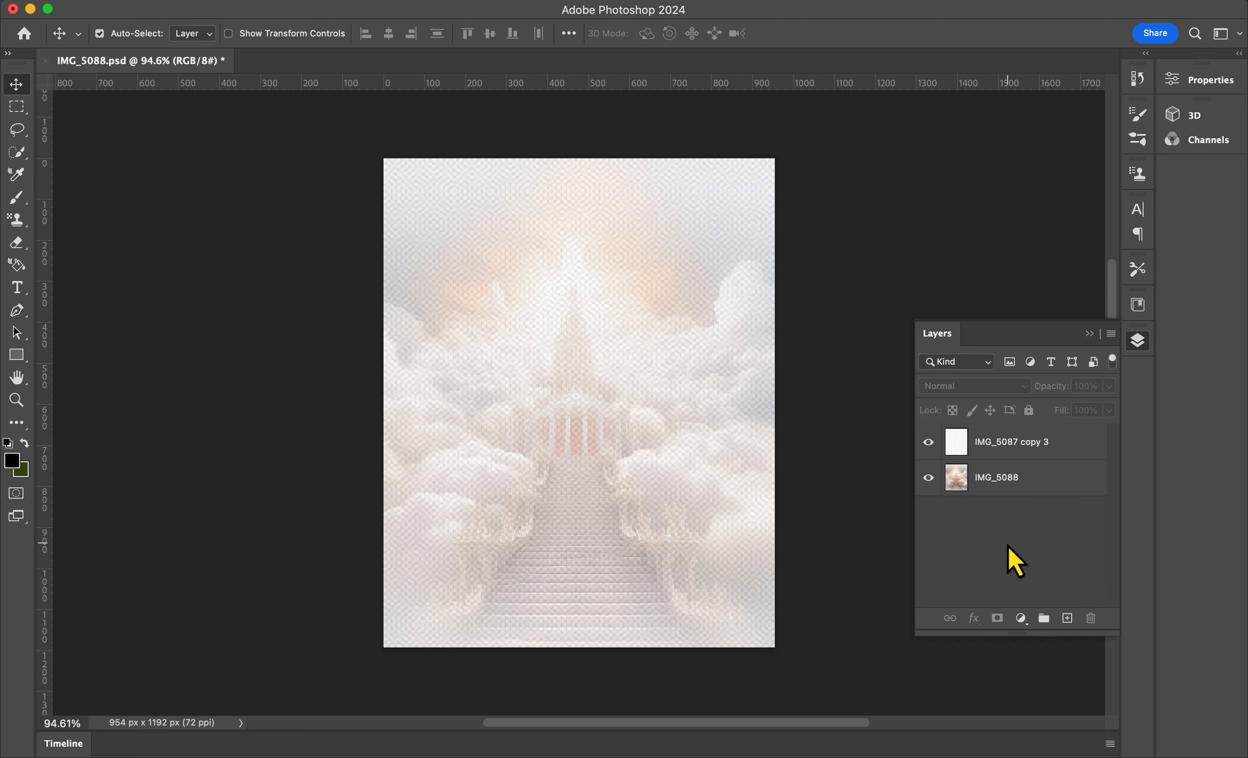
Step: Add a white Solid Color fill layer and move it to the bottom of the layer stack
click(1021, 617)
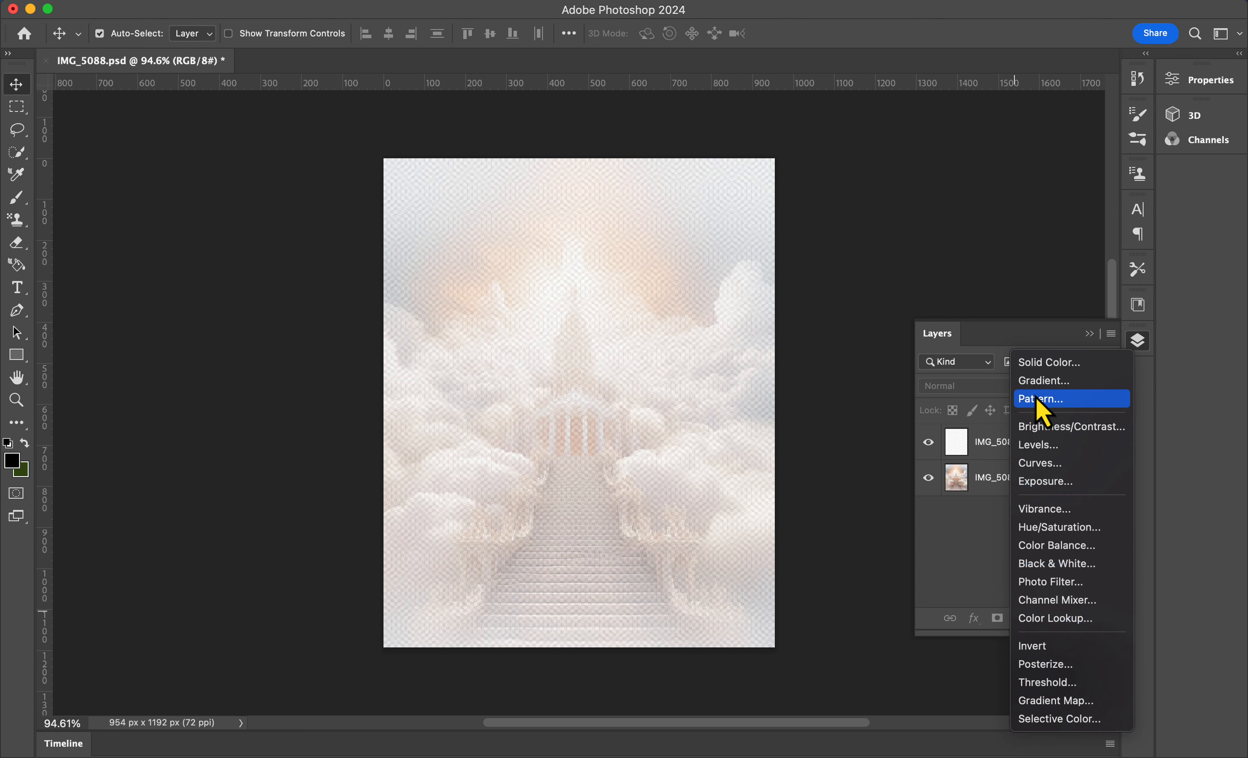
click(1054, 364)
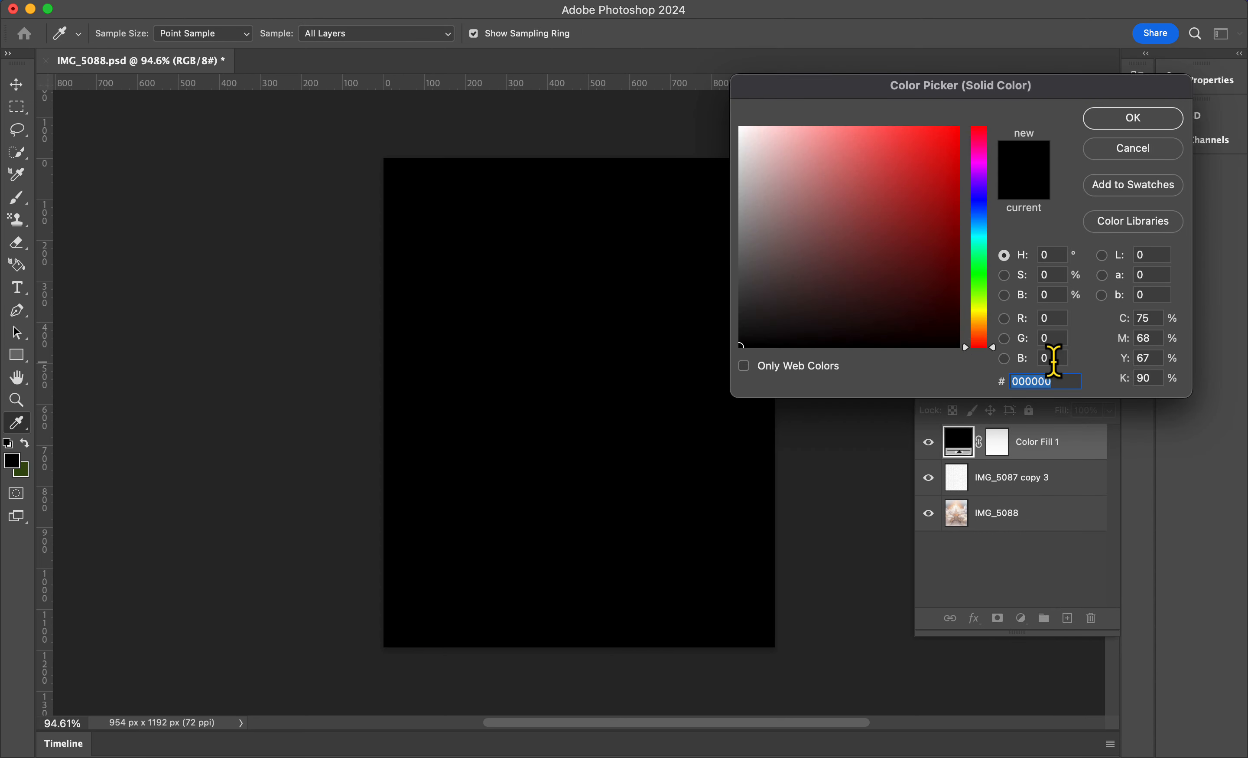
drag(874, 246, 717, 113)
click(1123, 119)
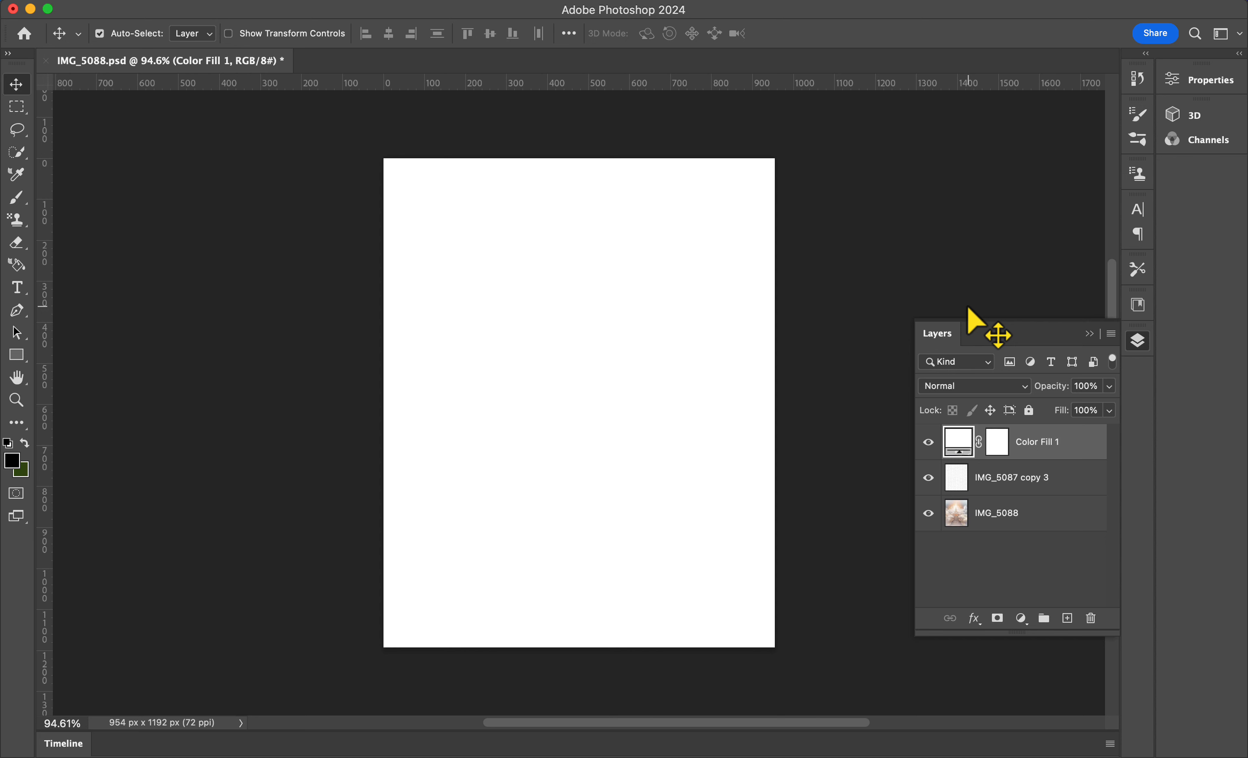
drag(1036, 442, 1039, 565)
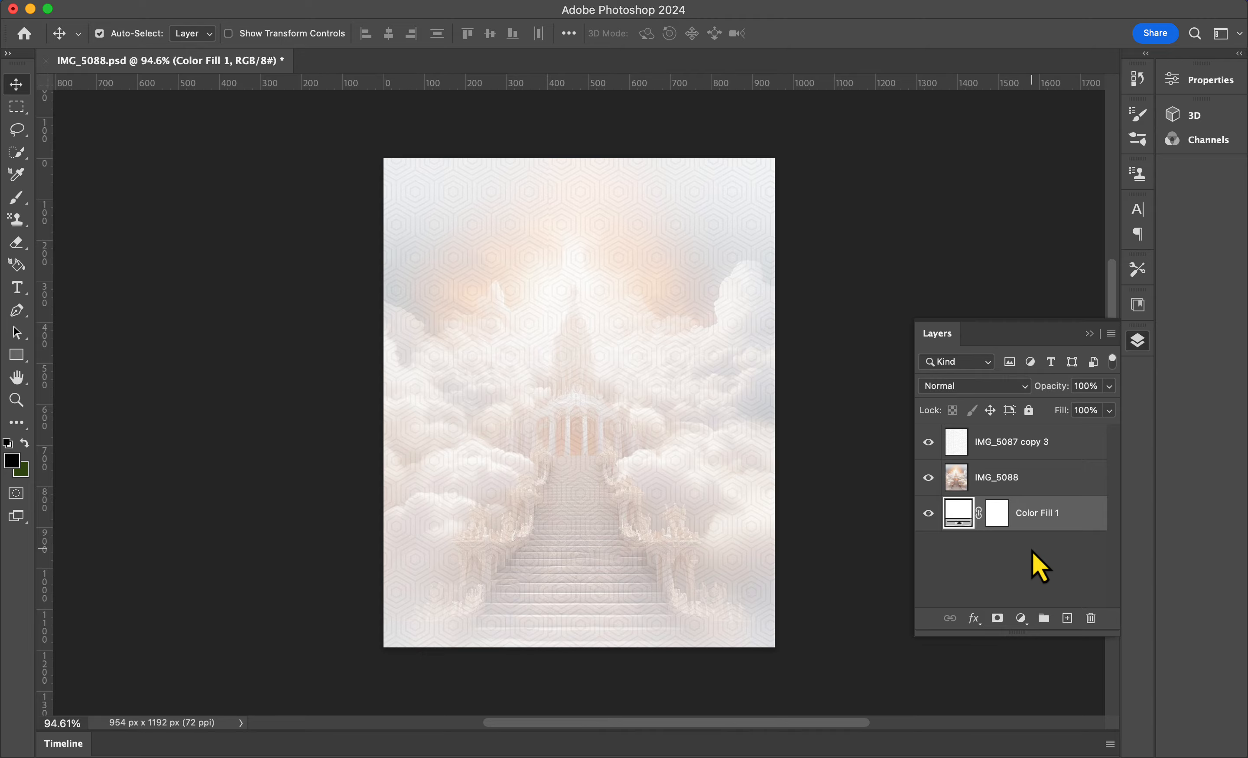
Step: Place the four portrait photos IMG_7930, IMG_7932, IMG_7936 and IMG_7938 above the pattern layer
click(1050, 444)
key(ctrl+Right)
drag(386, 84, 464, 281)
key(Return)
key(ctrl+Right)
drag(463, 75, 571, 329)
key(Return)
key(ctrl+Right)
drag(592, 85, 571, 412)
key(ctrl+Right)
drag(693, 86, 649, 441)
key(Return)
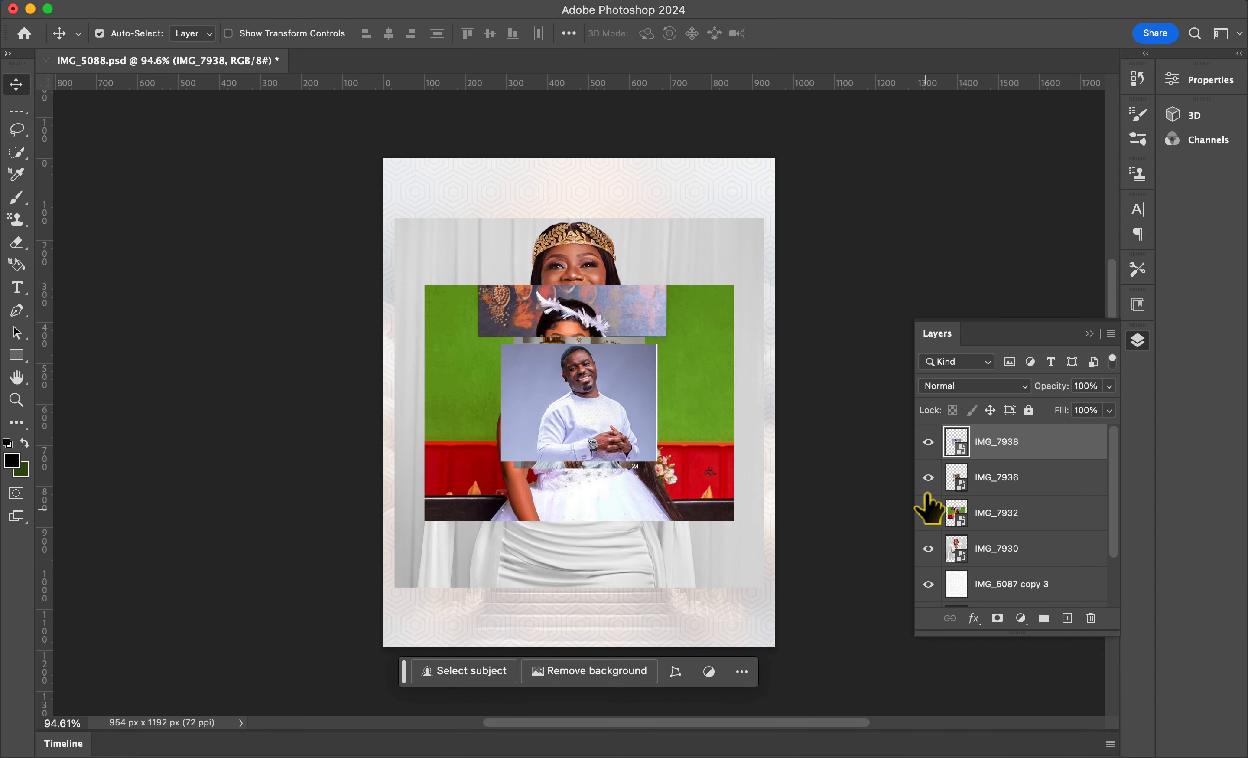
Step: Hide the upper photos and mask IMG_7930 to its subject using Select Subject
drag(928, 442, 928, 513)
key(super+0)
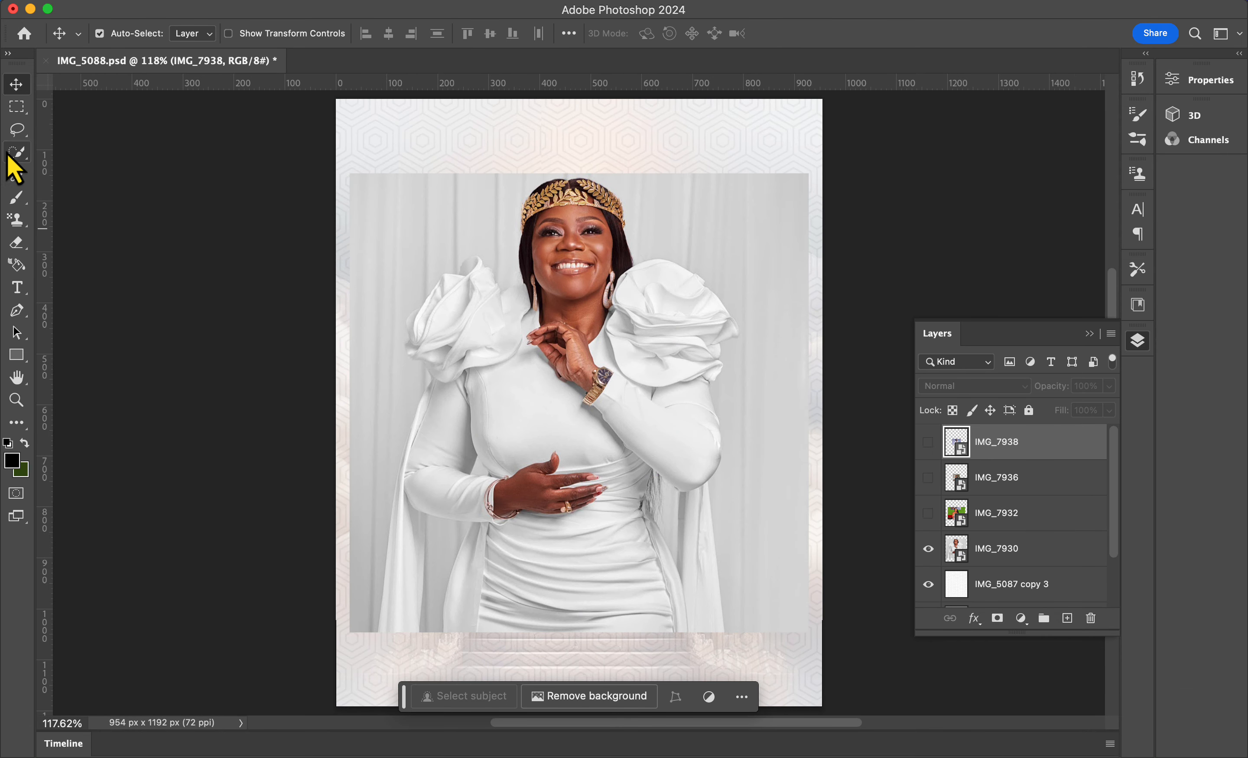
click(16, 151)
key(alt+bracketleft)
key(alt+bracketleft)
key(alt+bracketleft)
click(510, 34)
click(585, 657)
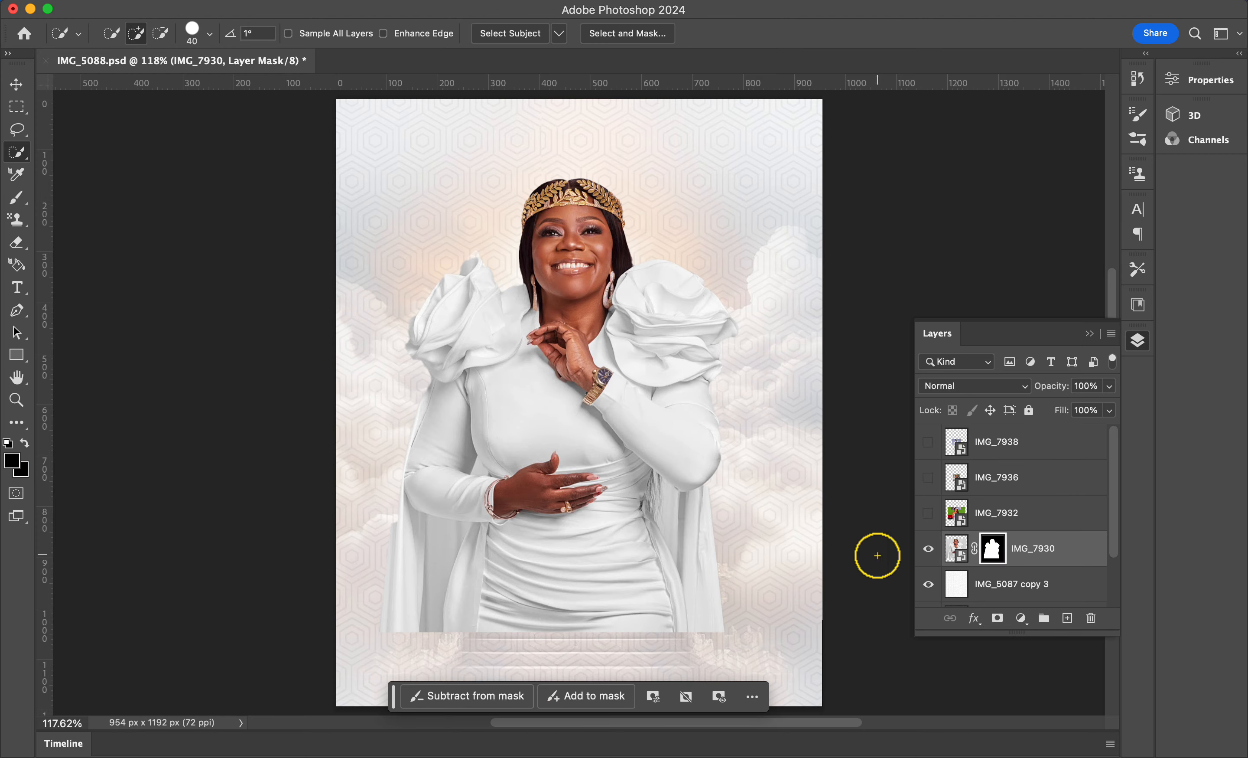
Step: Show only IMG_7932 among the photos and select its subject
click(928, 547)
click(928, 512)
click(950, 514)
click(510, 33)
Step: Refine IMG_7932's selection edges at high zoom with a smaller brush and add a layer mask from it
scroll(556, 327, up, 10)
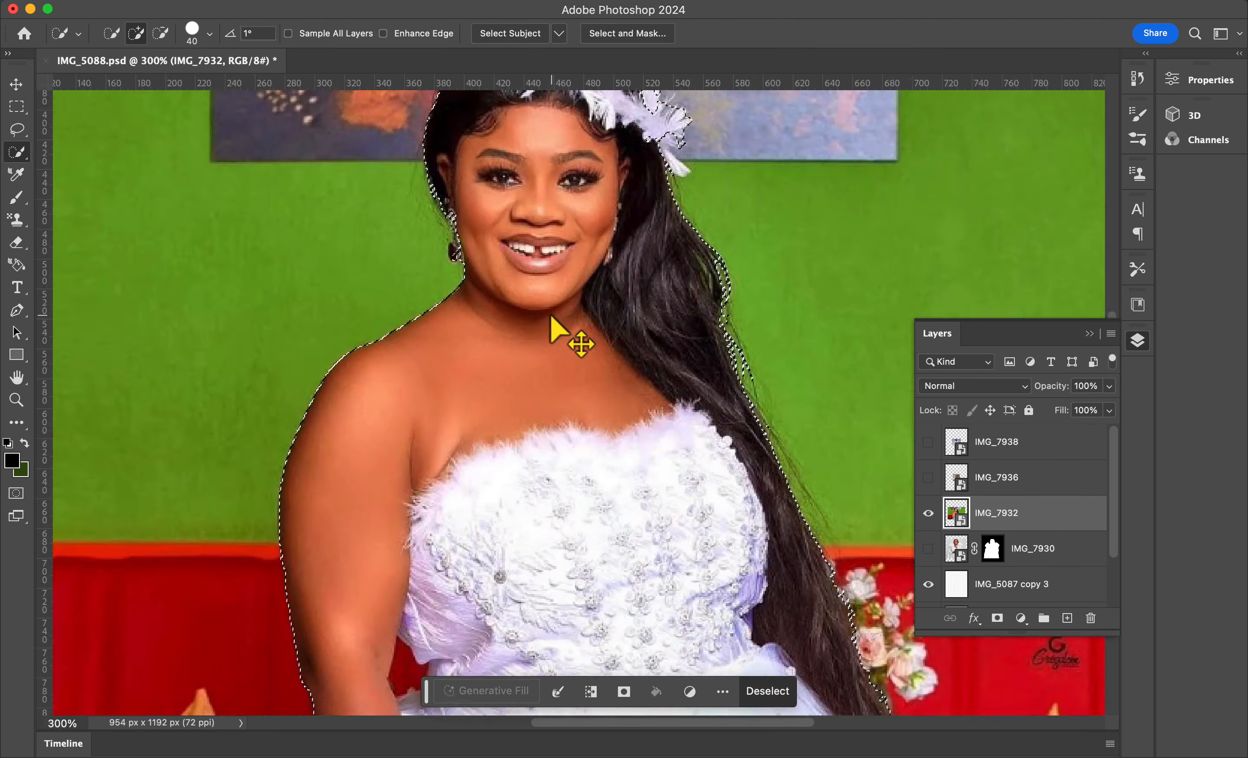
scroll(551, 316, up, 5)
click(161, 33)
key(bracketleft)
key(bracketleft)
key(bracketleft)
drag(365, 345, 345, 334)
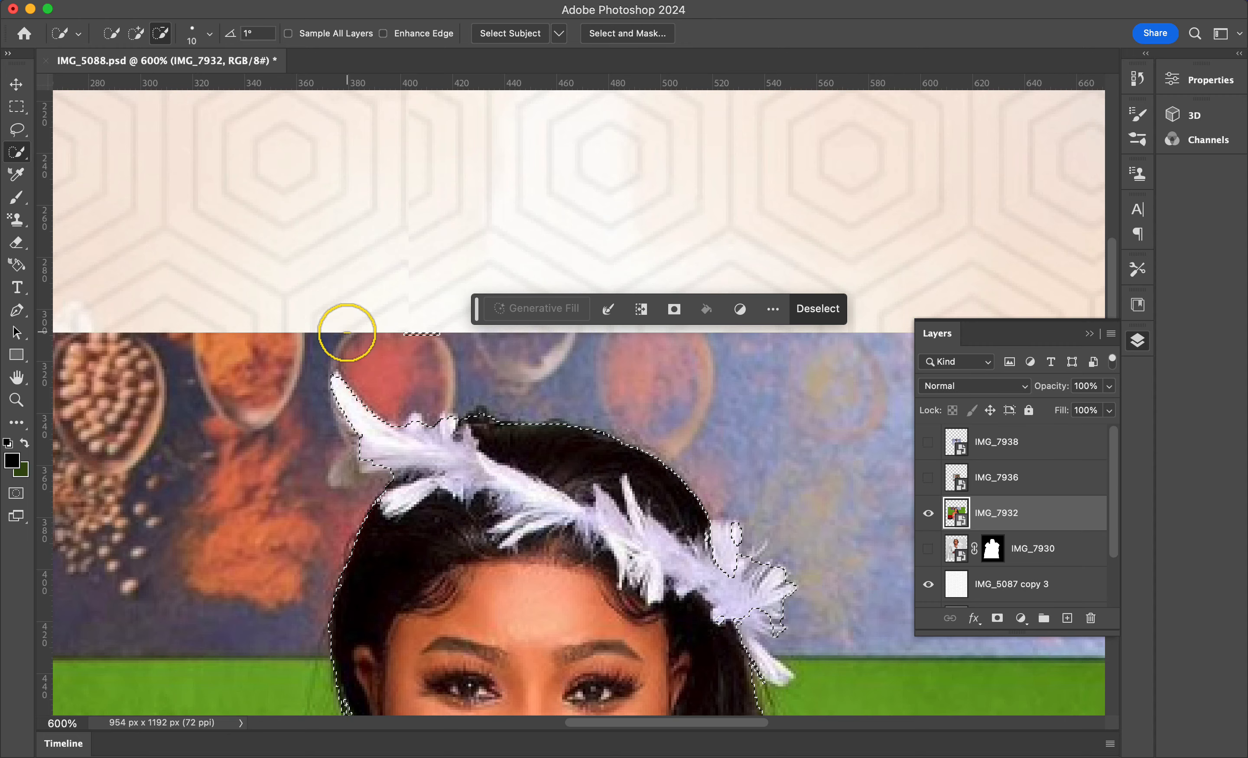
key(super+0)
click(606, 573)
key(super+z)
scroll(554, 497, up, 10)
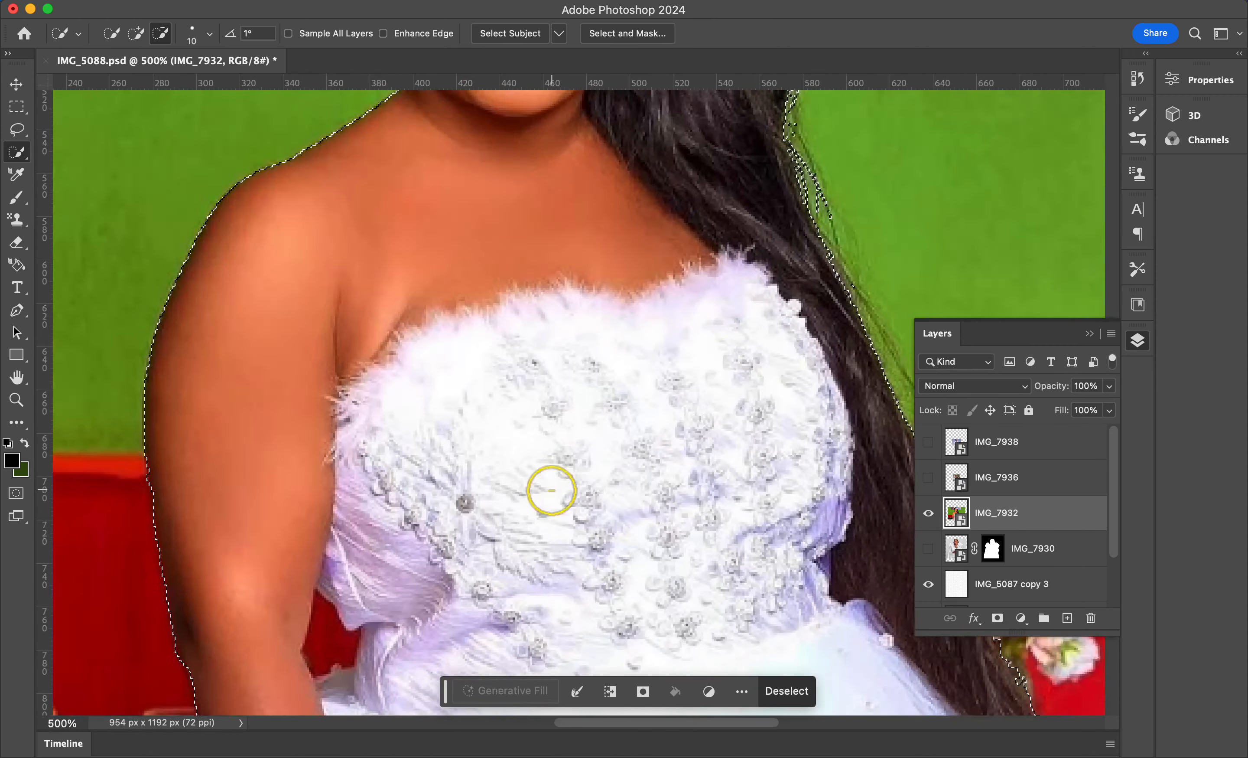
key(bracketleft)
key(bracketleft)
key(bracketleft)
key(bracketleft)
drag(278, 554, 282, 580)
key(super+0)
click(606, 573)
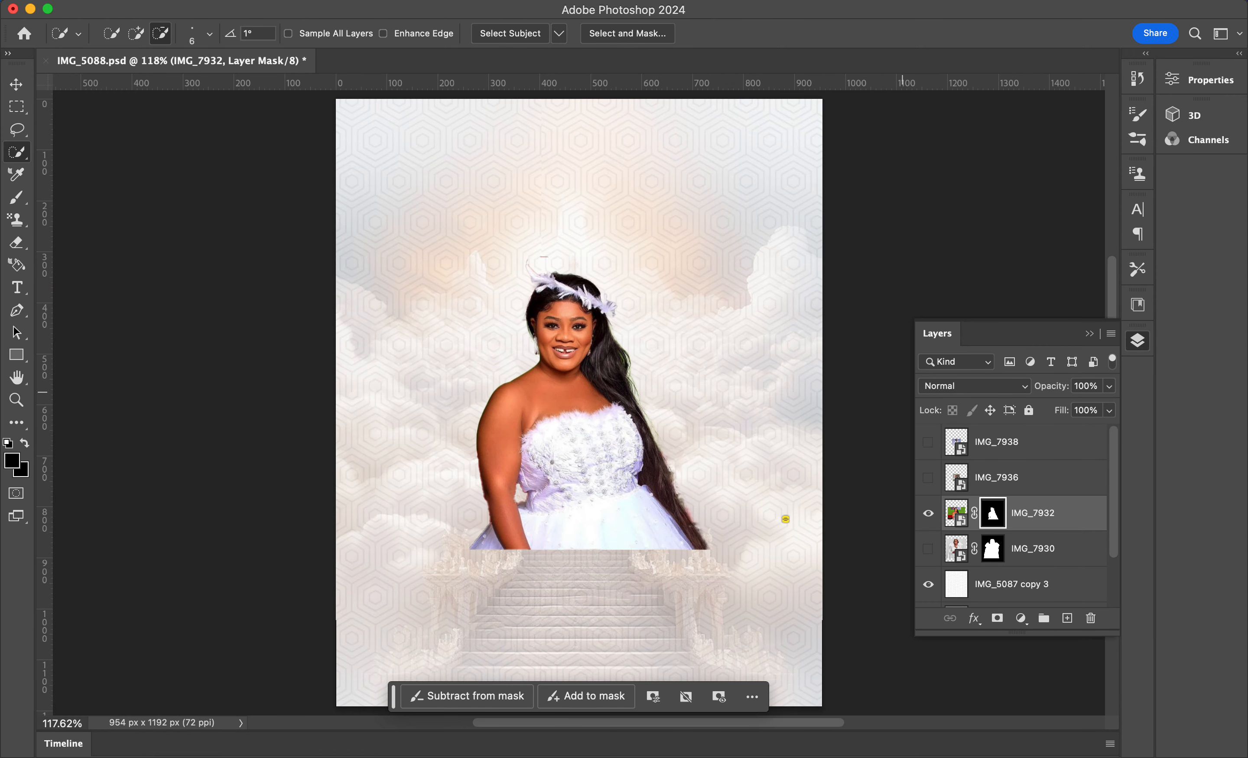
Step: Show IMG_7936 instead of IMG_7932 and enlarge and reposition it on the canvas
click(928, 478)
click(928, 513)
click(994, 476)
key(super+t)
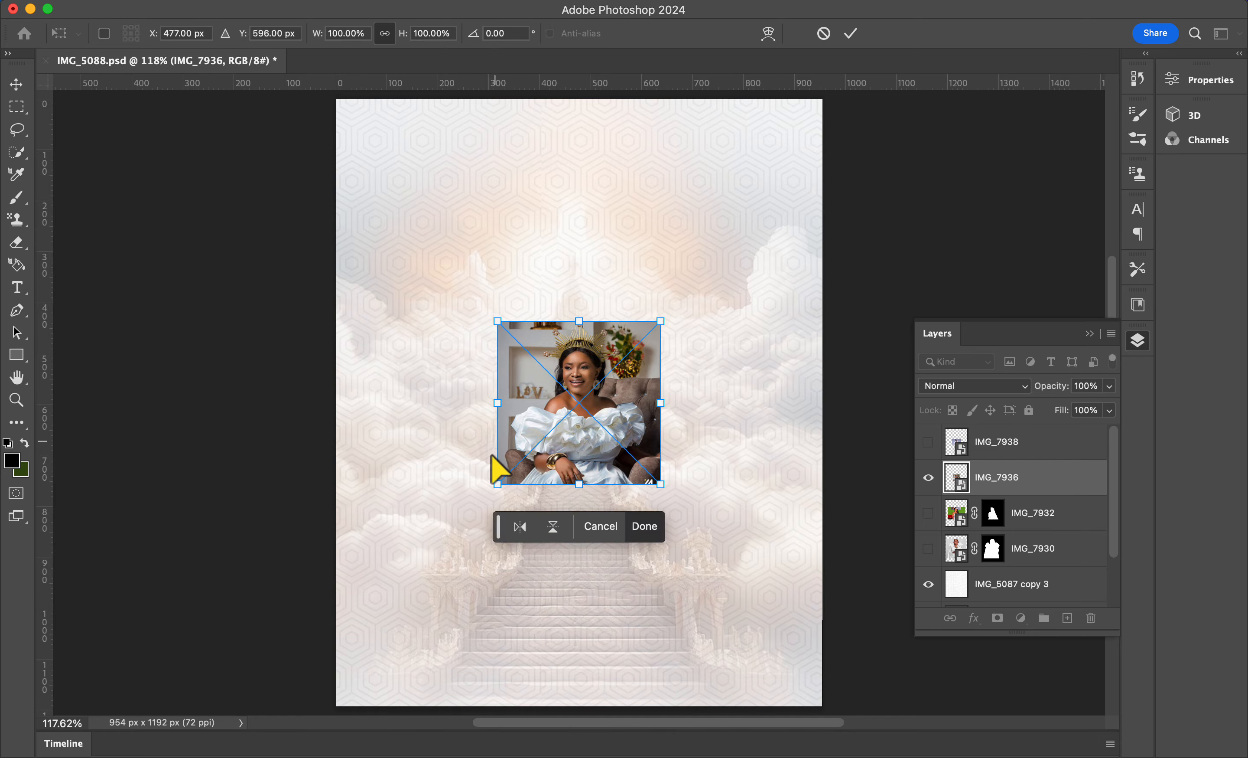
drag(497, 484, 393, 589)
drag(494, 505, 528, 486)
key(Return)
Step: Select IMG_7936's subject, add missed areas with a larger brush, and mask the layer
key(w)
click(492, 34)
key(super+equal)
key(super+equal)
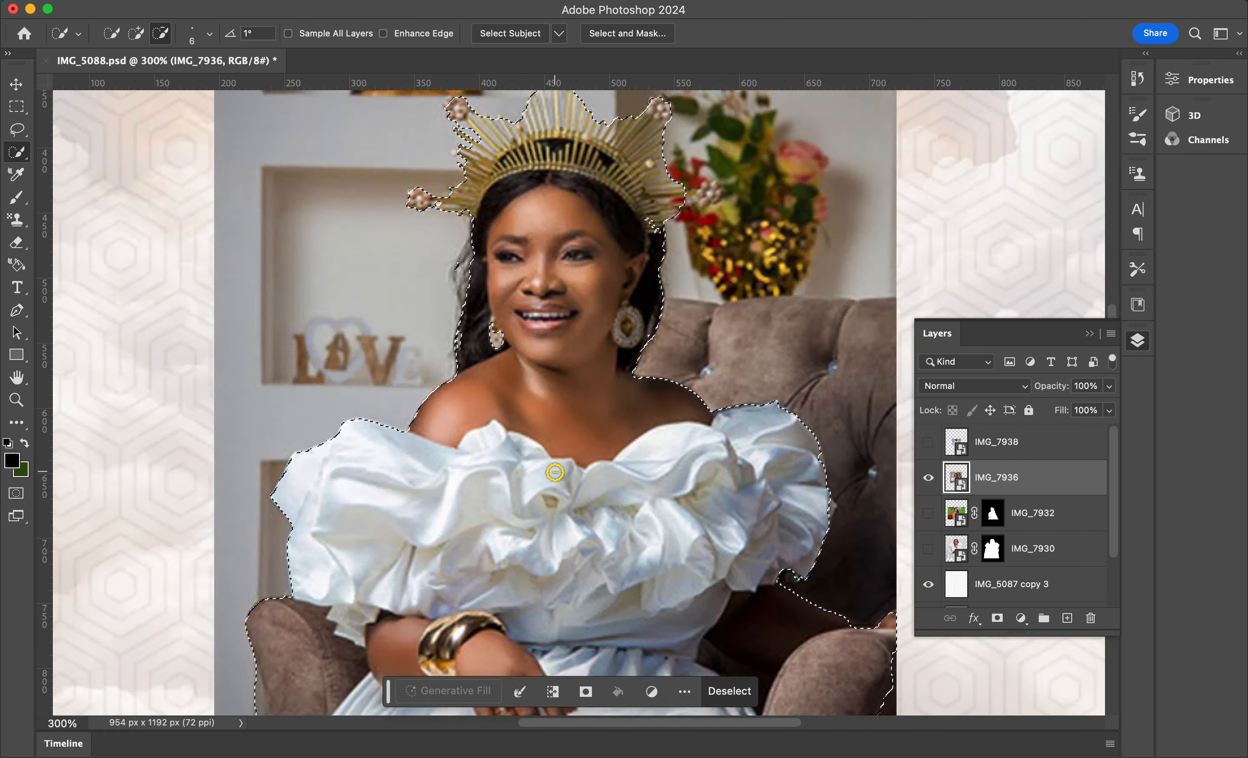
key(bracketright)
key(bracketright)
key(bracketright)
key(bracketright)
key(bracketright)
key(bracketright)
key(bracketright)
key(bracketright)
drag(759, 368, 796, 454)
drag(265, 429, 242, 375)
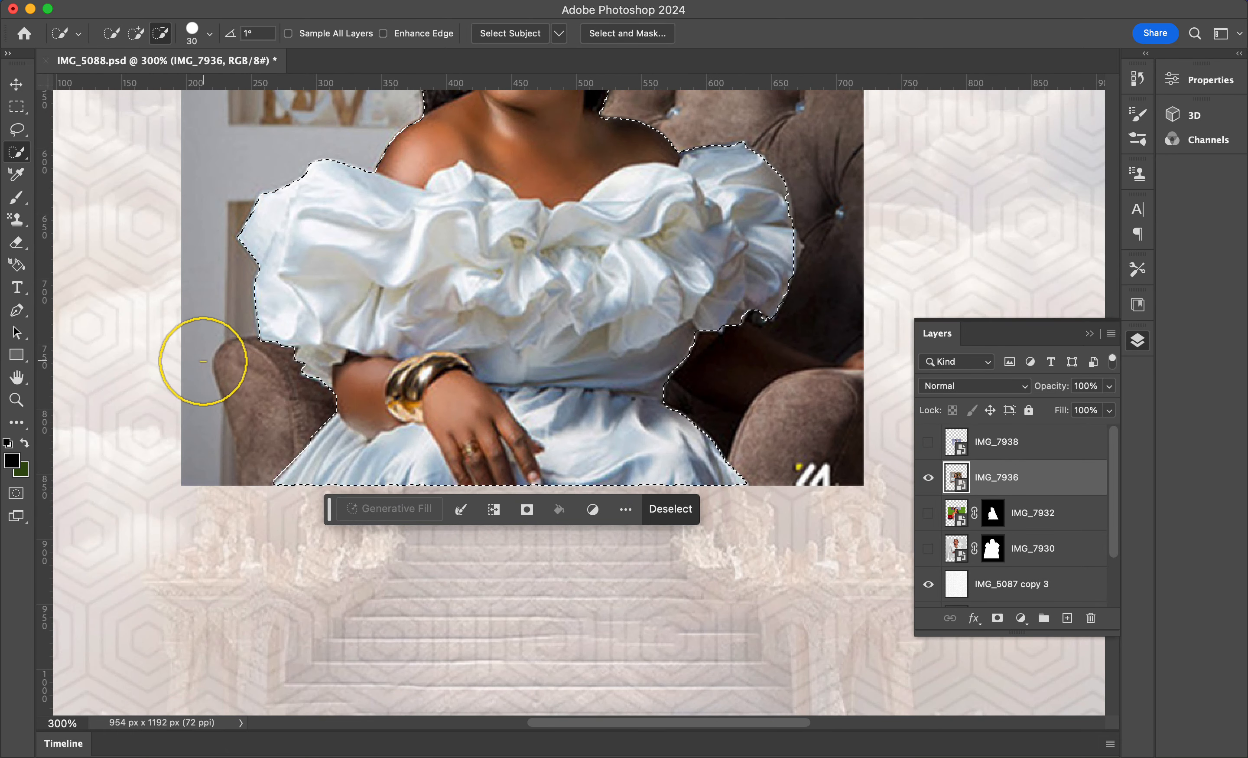
key(super+0)
click(582, 561)
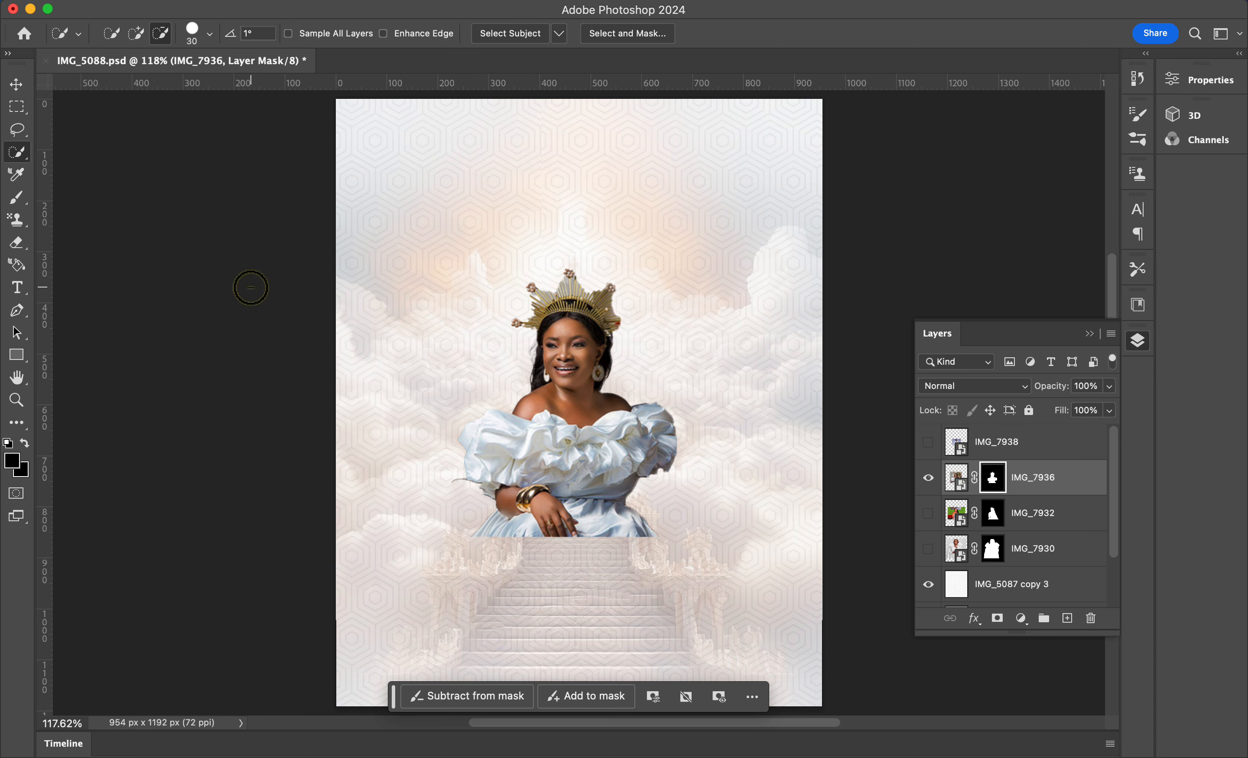
Step: Show IMG_7938 instead of IMG_7936, then enlarge and reposition it on the canvas
click(928, 477)
click(928, 442)
click(965, 442)
click(16, 86)
drag(677, 476, 832, 590)
drag(649, 488, 570, 396)
click(851, 35)
Step: Mask IMG_7938 to its subject using Select Subject
click(17, 153)
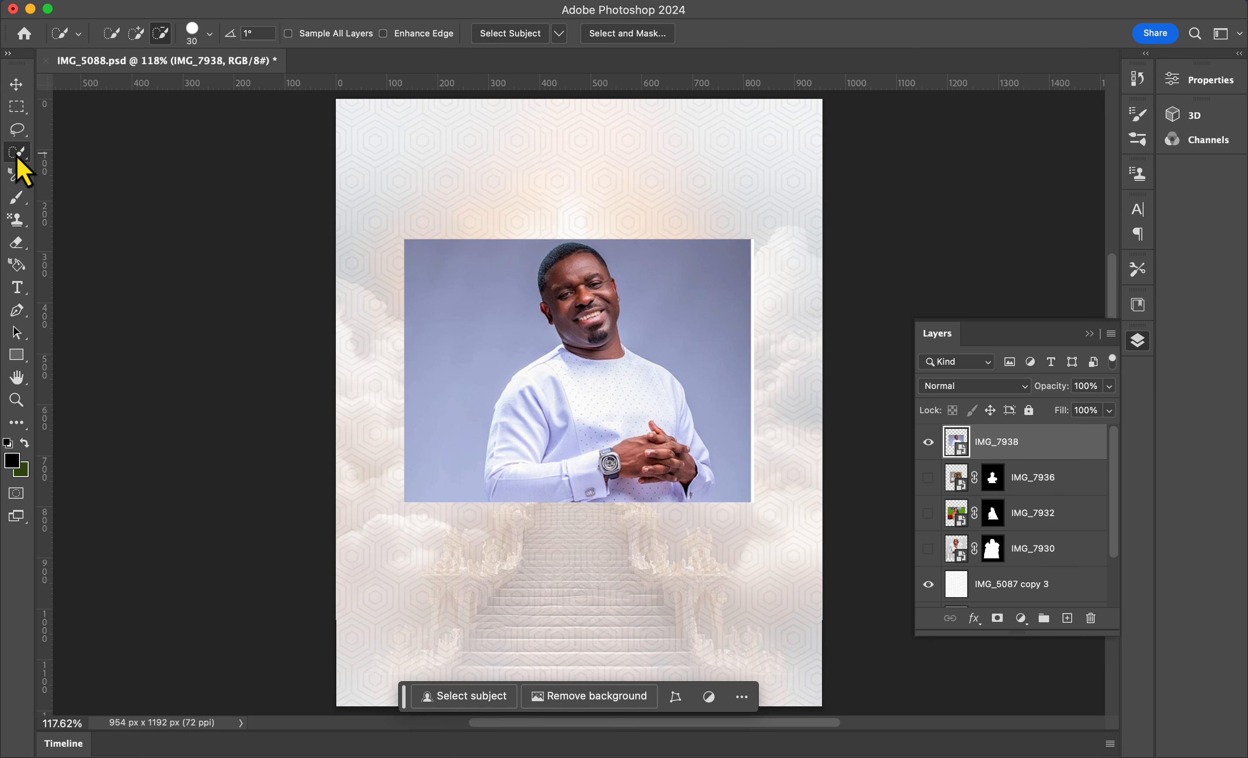
click(510, 34)
click(612, 527)
click(16, 86)
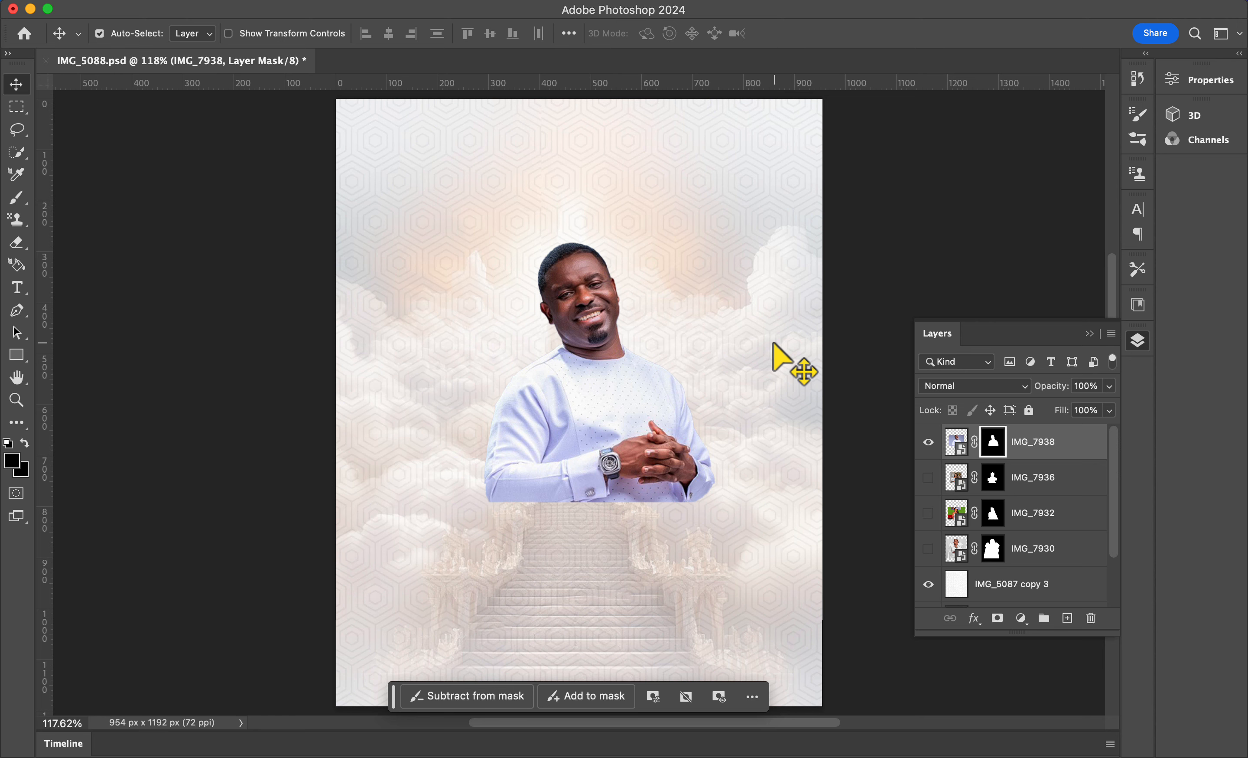
Step: Scale IMG_7938 down to about 59% and place the man at the upper centre of the clouds
key(super+t)
drag(617, 447, 610, 402)
drag(747, 459, 627, 390)
drag(561, 326, 623, 343)
drag(702, 394, 664, 367)
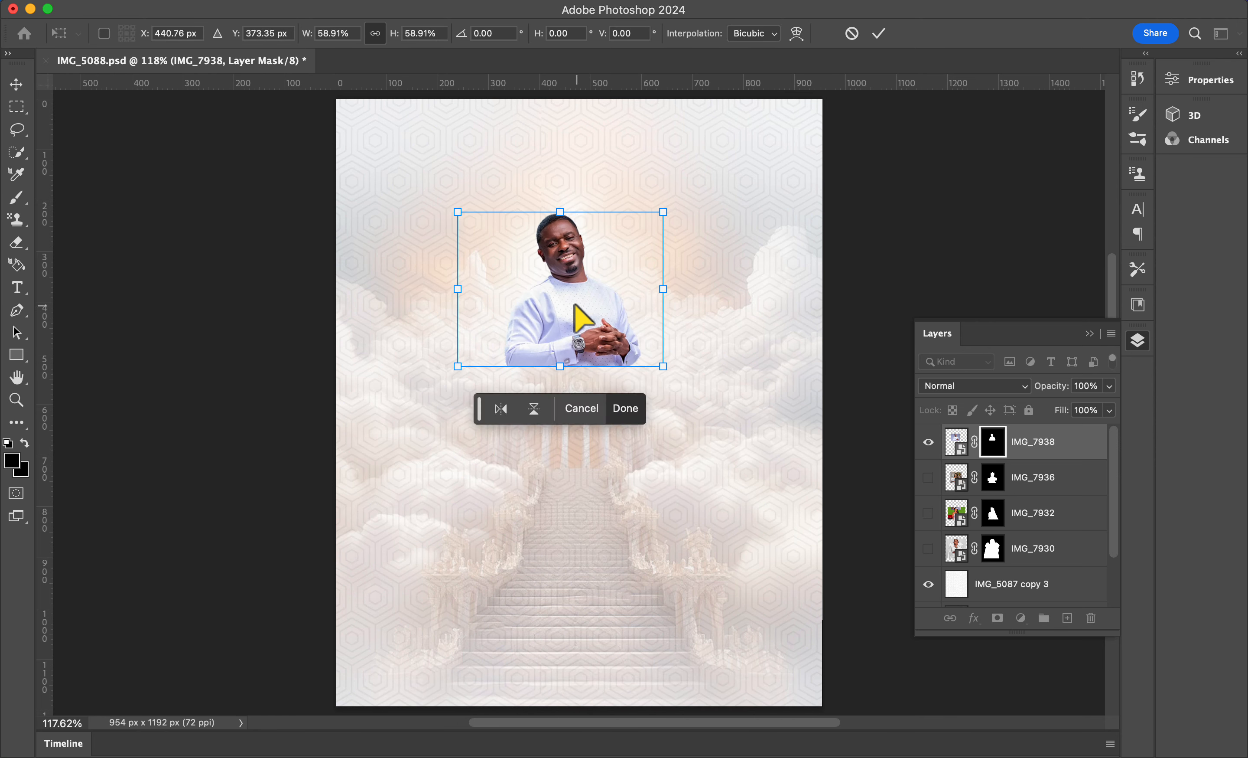
drag(572, 304, 590, 312)
key(Return)
Step: Show IMG_7936, scale it to about 62%, place it left of the man, and raise it above IMG_7938
click(928, 477)
click(955, 478)
key(super+t)
drag(704, 536, 602, 431)
drag(521, 407, 517, 407)
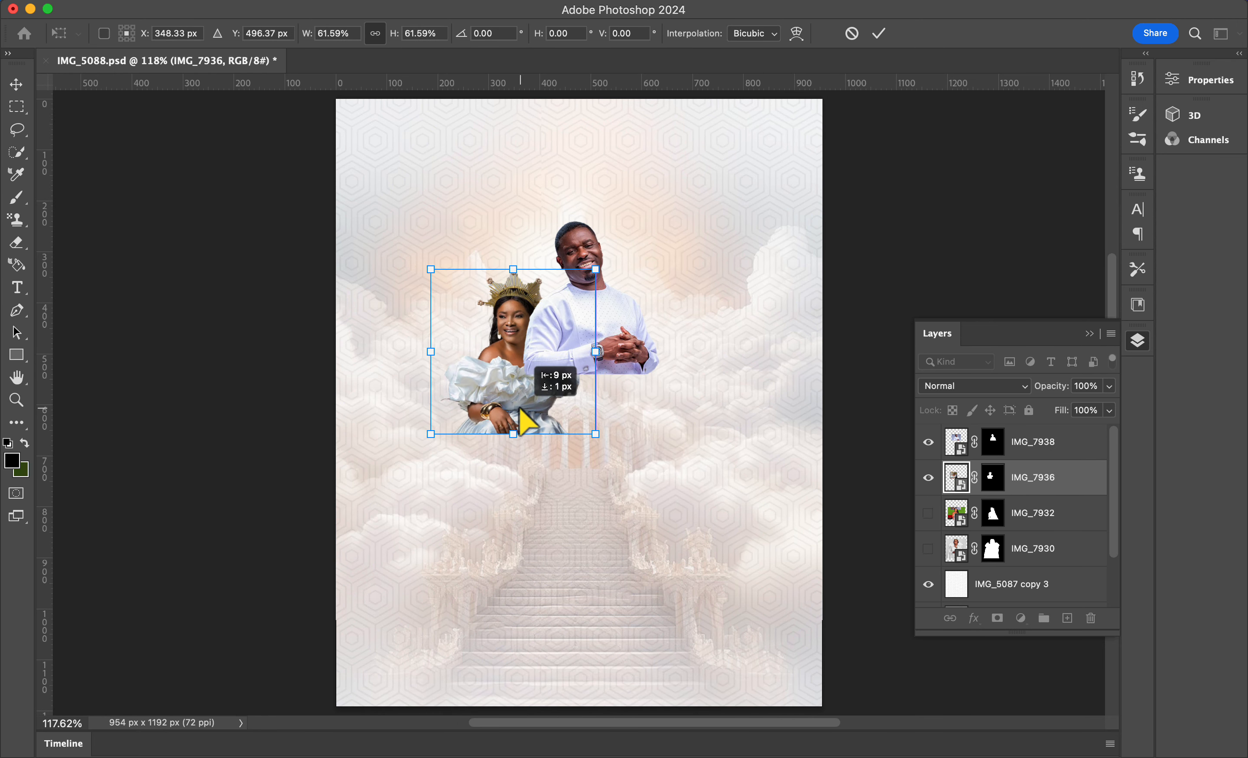
mouse_move(595, 433)
mouse_down()
mouse_move(621, 453)
mouse_move(601, 436)
mouse_up()
key(Return)
key(super+])
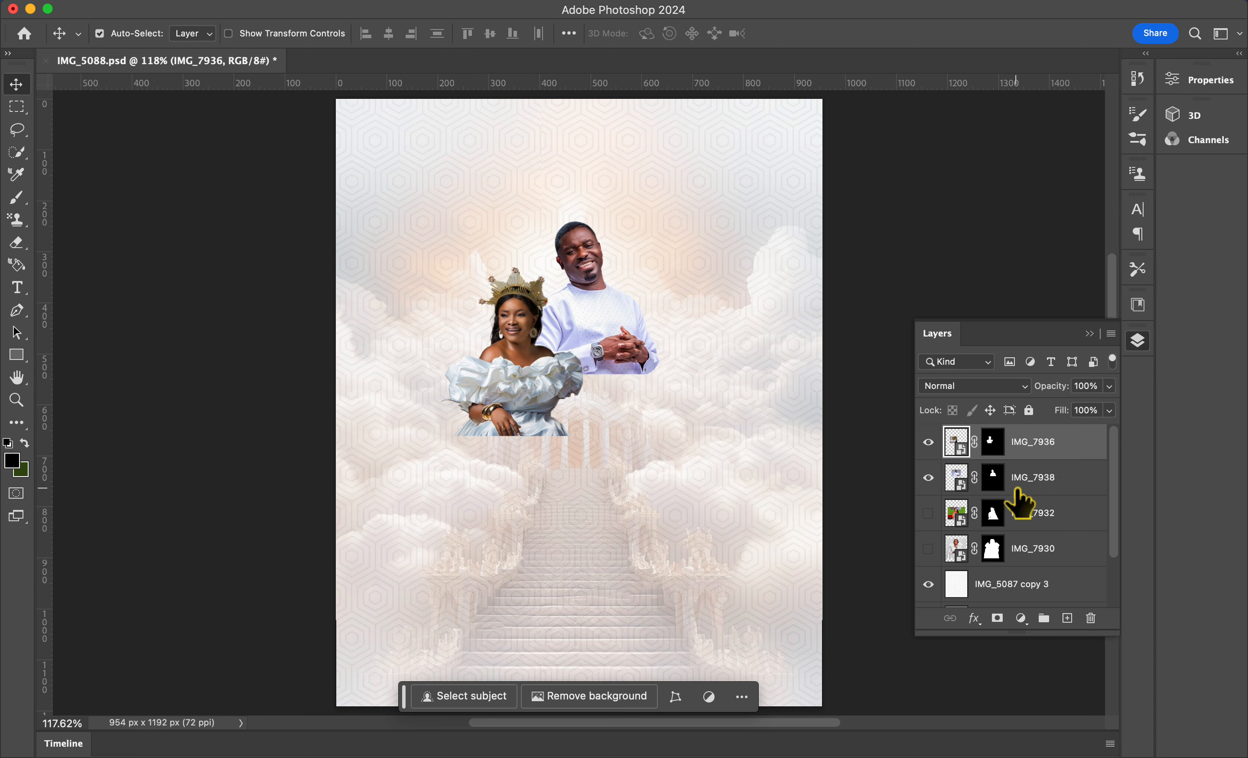
Step: Show IMG_7932, scale it to about 60% and place it right of the man, raising it one level
click(929, 512)
key(super+t)
key(Return)
key(alt+[)
key(alt+[)
key(super+t)
drag(385, 548, 520, 448)
drag(771, 447, 751, 432)
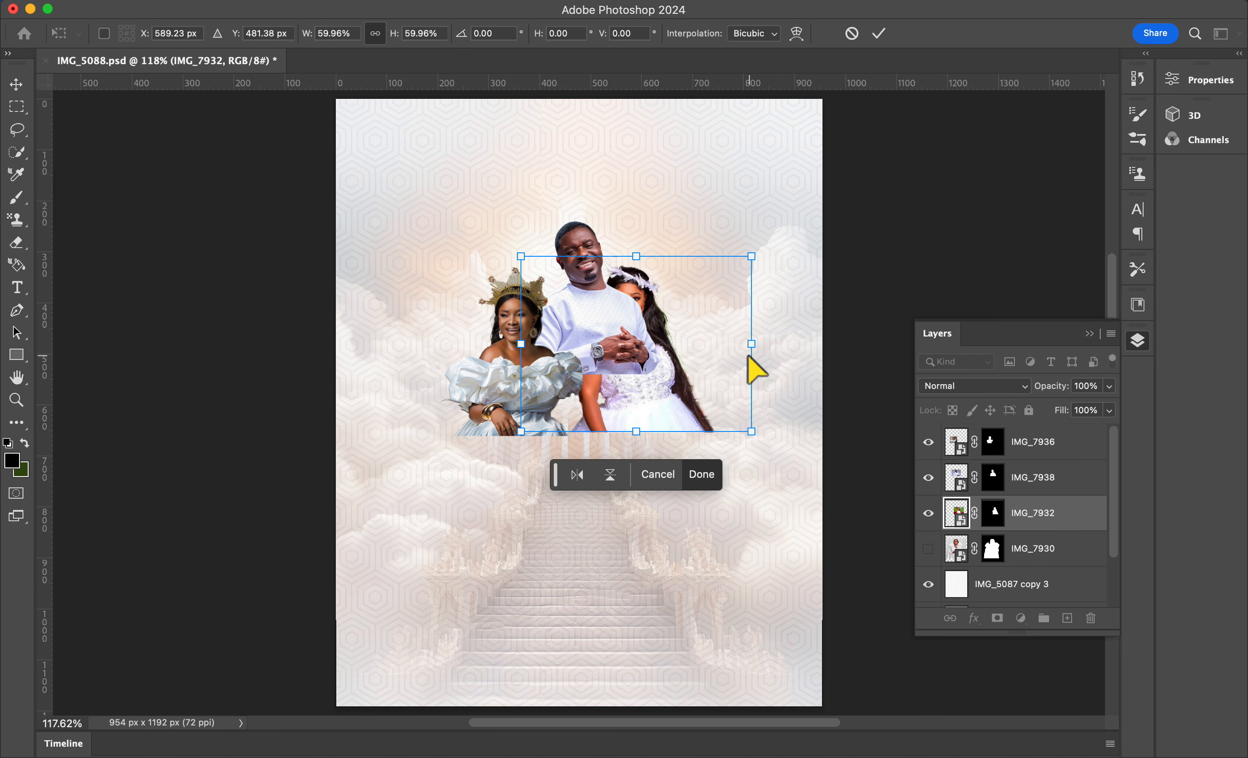
key(Return)
key(super+])
drag(690, 351, 729, 356)
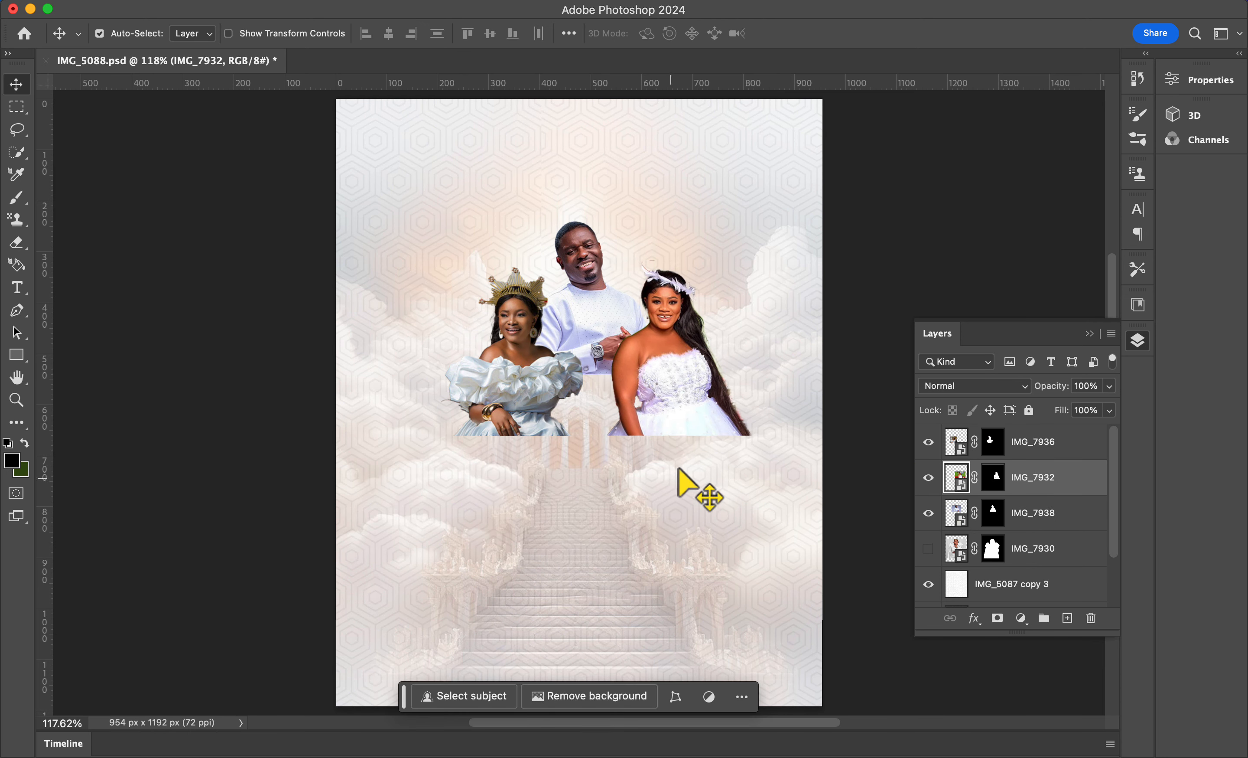
Step: Show IMG_7930, scale it down, move it to the top of the stack and place it front and centre
click(929, 548)
click(1059, 551)
key(super+t)
drag(349, 173, 591, 416)
drag(619, 495, 515, 390)
key(Return)
drag(1052, 549, 1046, 427)
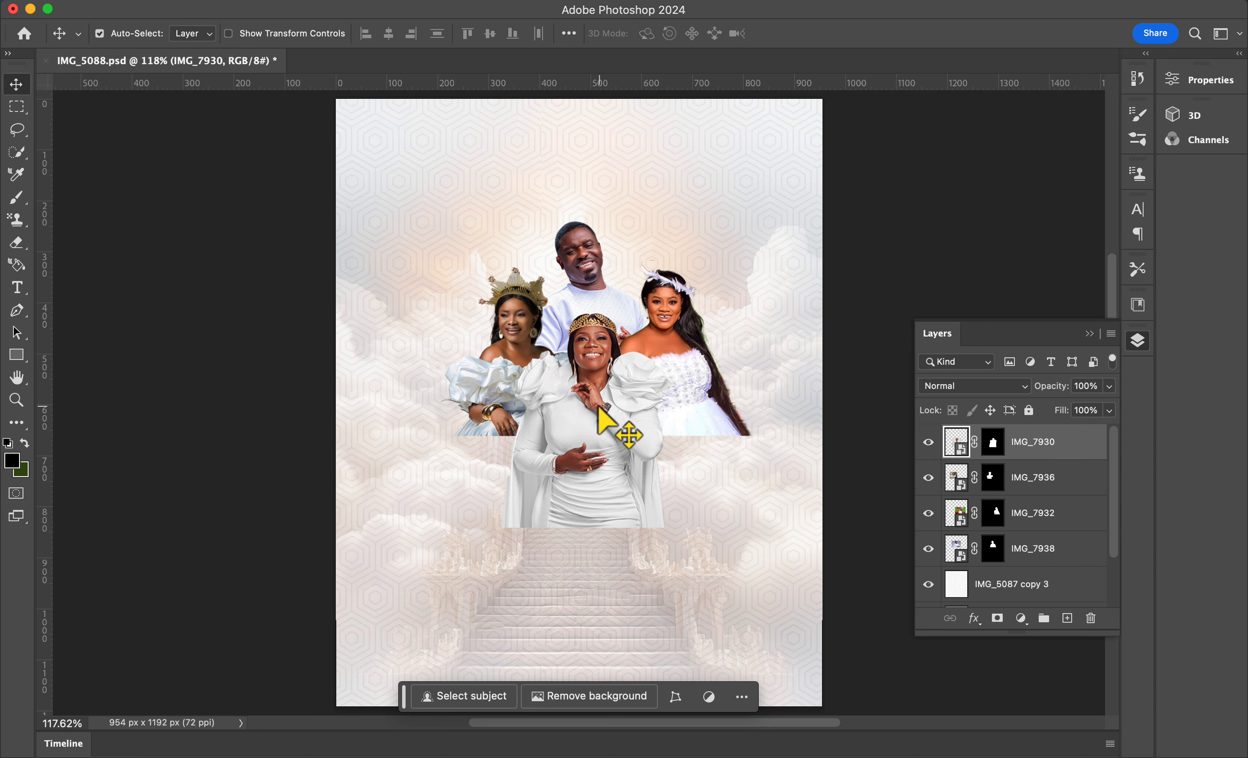
drag(595, 408, 599, 419)
Step: Nudge IMG_7938 slightly with Free Transform
click(1034, 547)
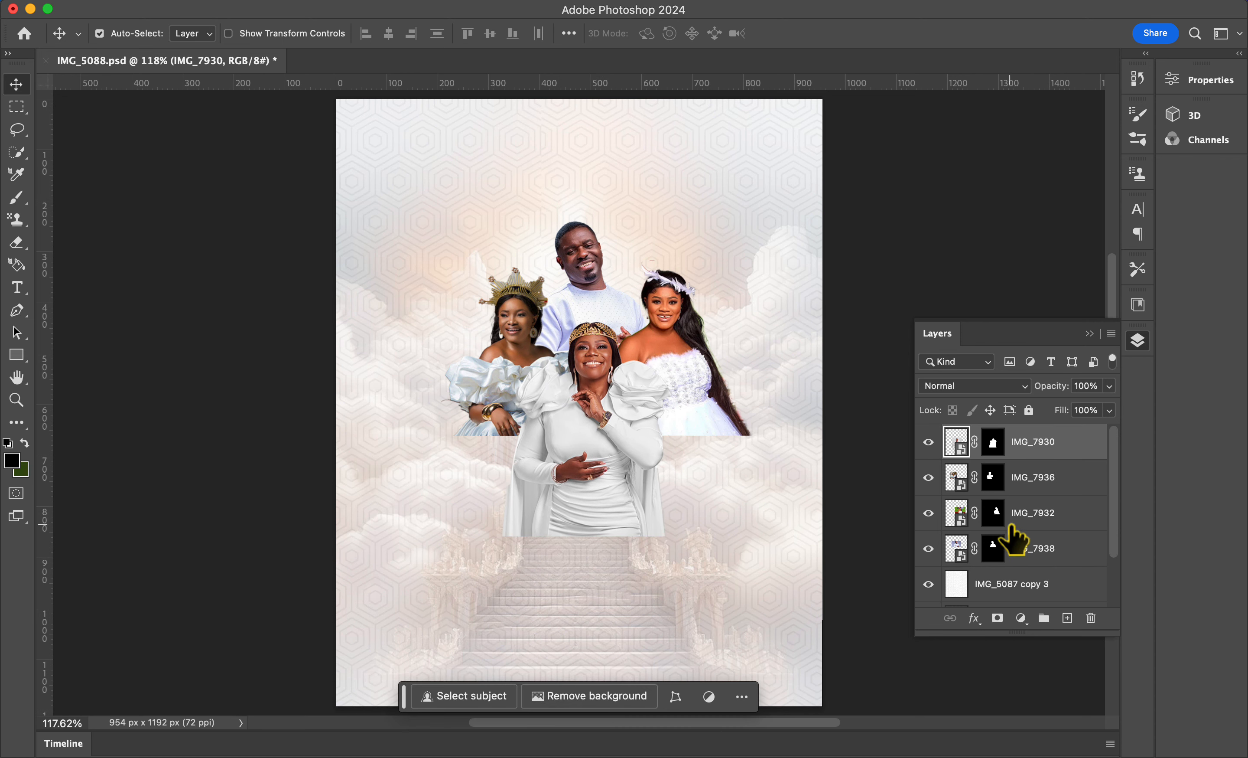
key(super+t)
drag(682, 373, 693, 390)
key(Return)
Step: Enlarge IMG_7936 to about 109% and move the front woman slightly lower and left
click(1033, 477)
key(super+t)
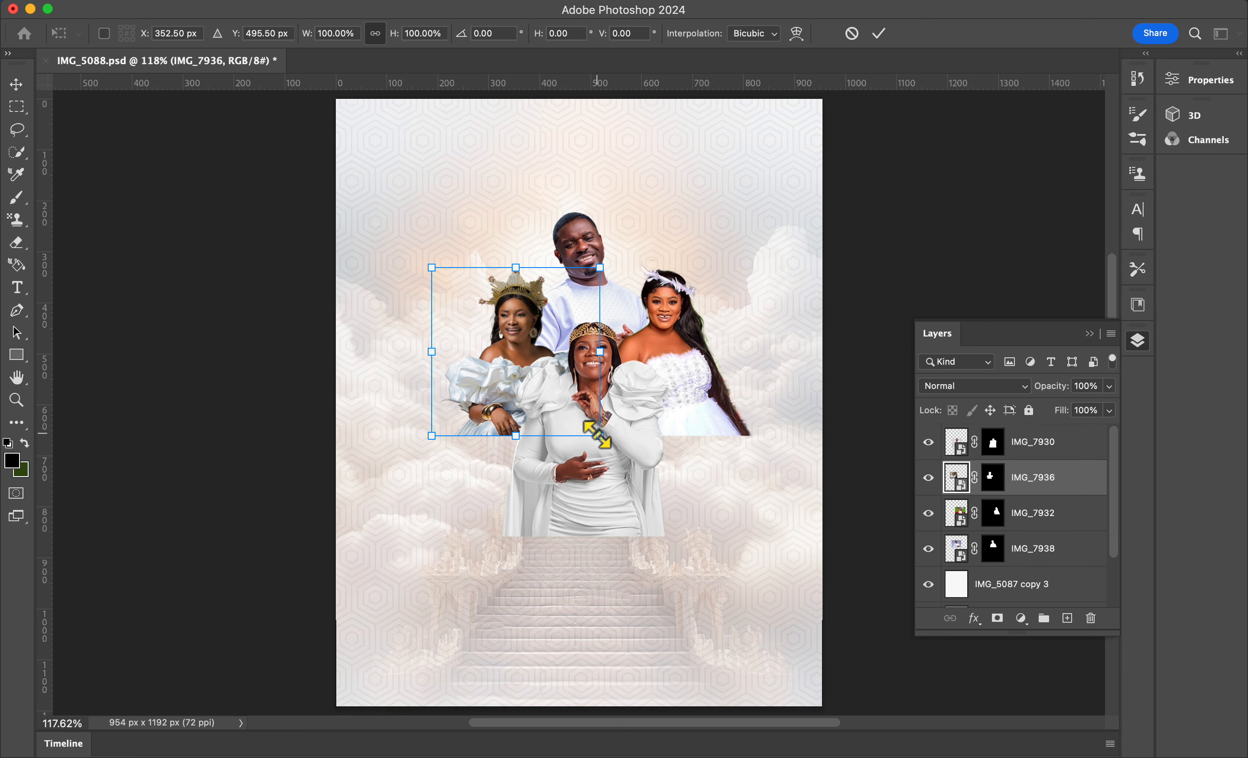
drag(537, 325, 515, 364)
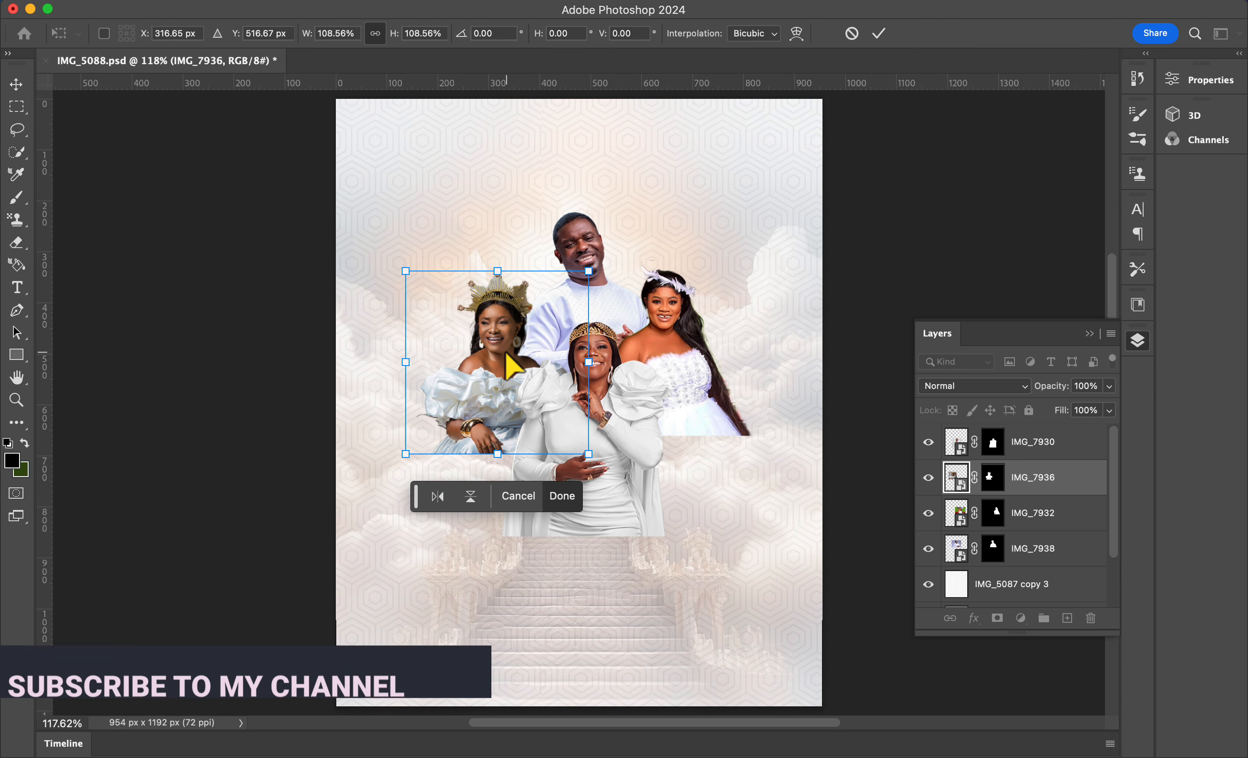
key(Return)
drag(614, 433, 584, 456)
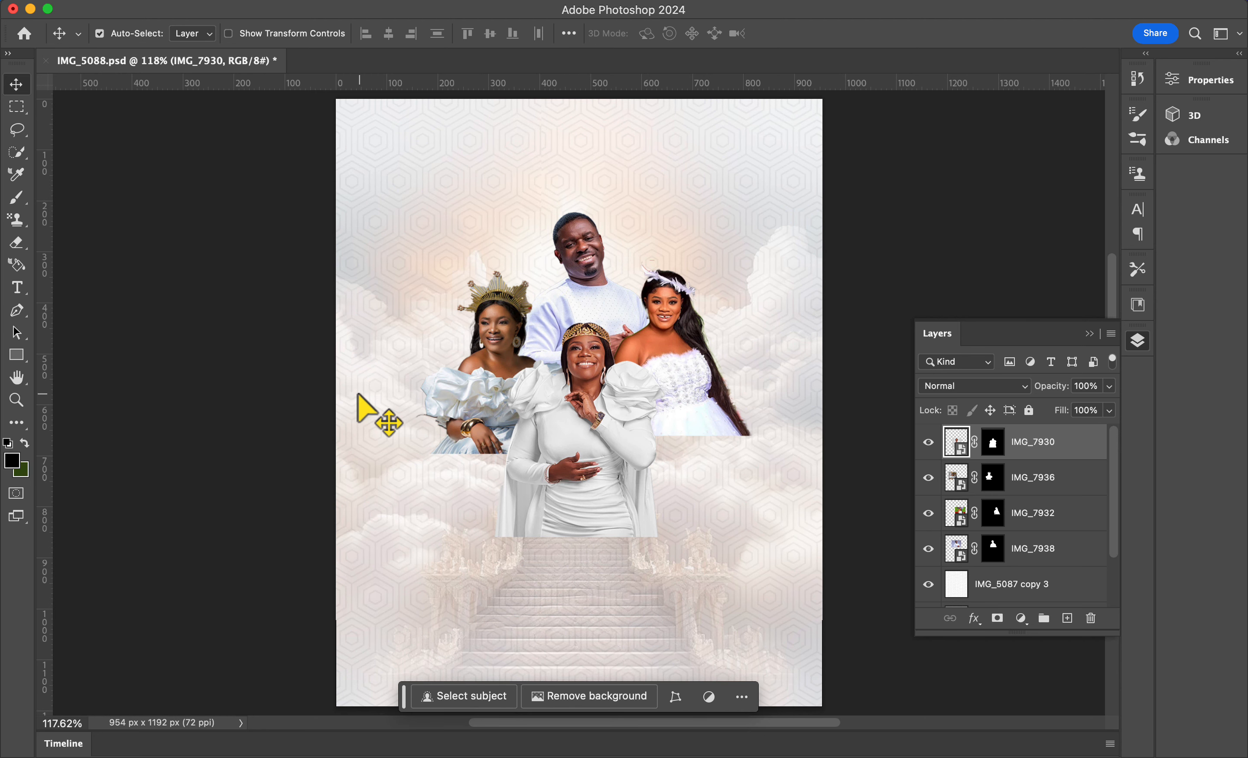
Step: Paint on IMG_7936's mask with a 50 px brush at 82% opacity to blend the edge near the left woman's arm into the clouds
key(super+equal)
key(super+equal)
click(993, 485)
key(b)
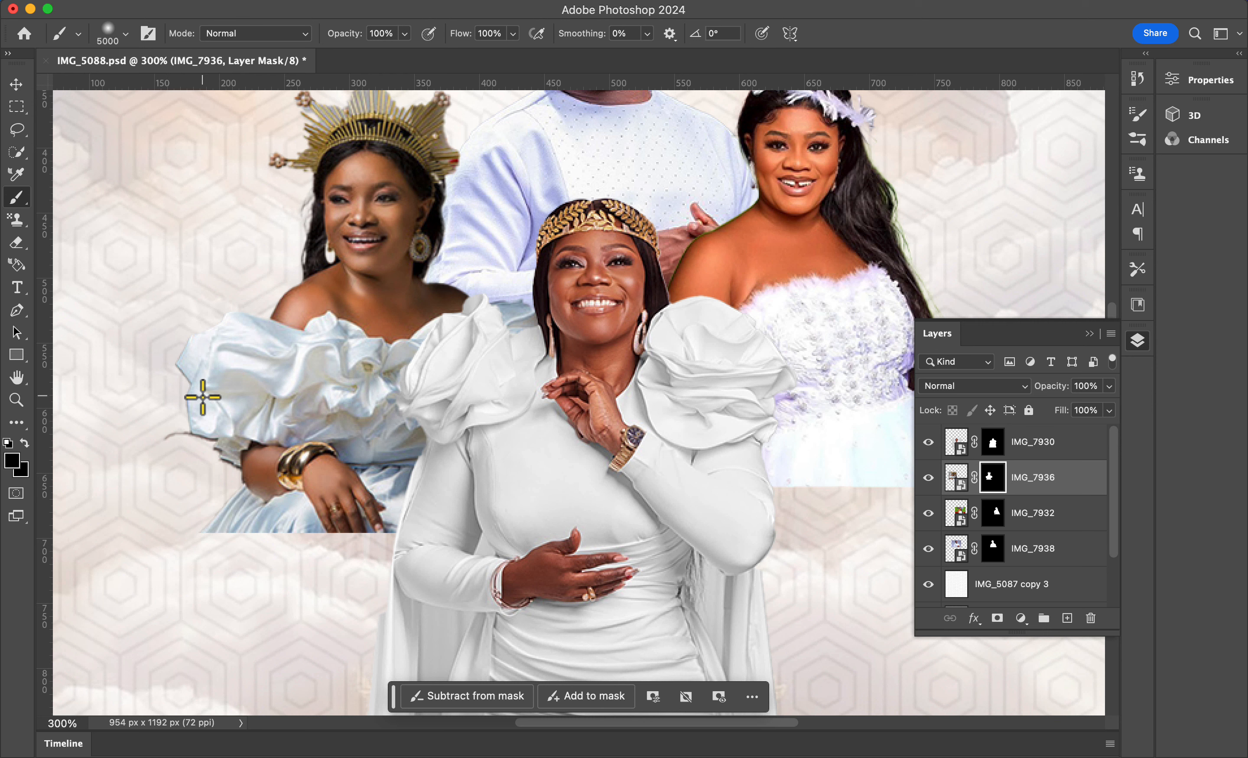
key(bracketleft)
key(bracketleft)
key(bracketleft)
key(bracketleft)
key(bracketleft)
key(bracketleft)
key(bracketleft)
key(bracketleft)
key(bracketleft)
key(bracketleft)
key(bracketleft)
key(bracketleft)
key(bracketleft)
key(bracketleft)
key(bracketleft)
key(bracketleft)
key(bracketleft)
key(bracketleft)
key(bracketleft)
key(bracketleft)
drag(345, 33, 335, 33)
key(bracketleft)
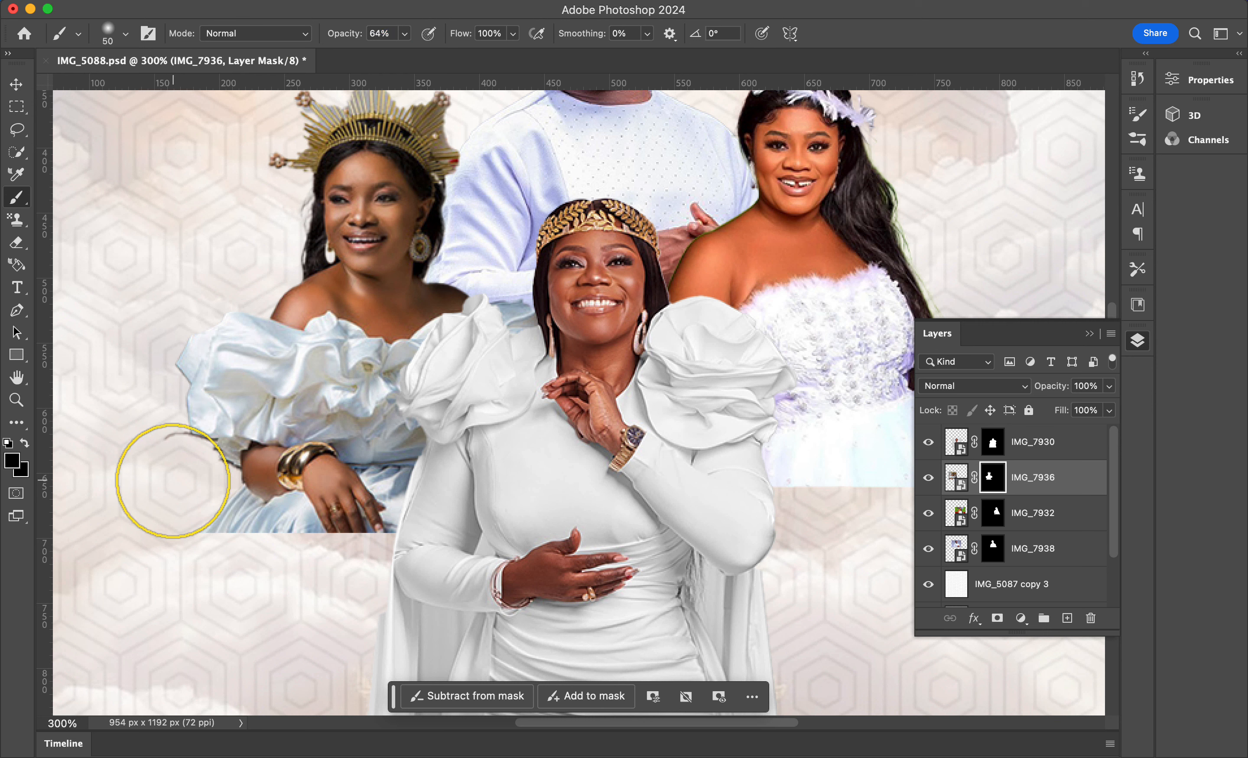
drag(173, 479, 174, 548)
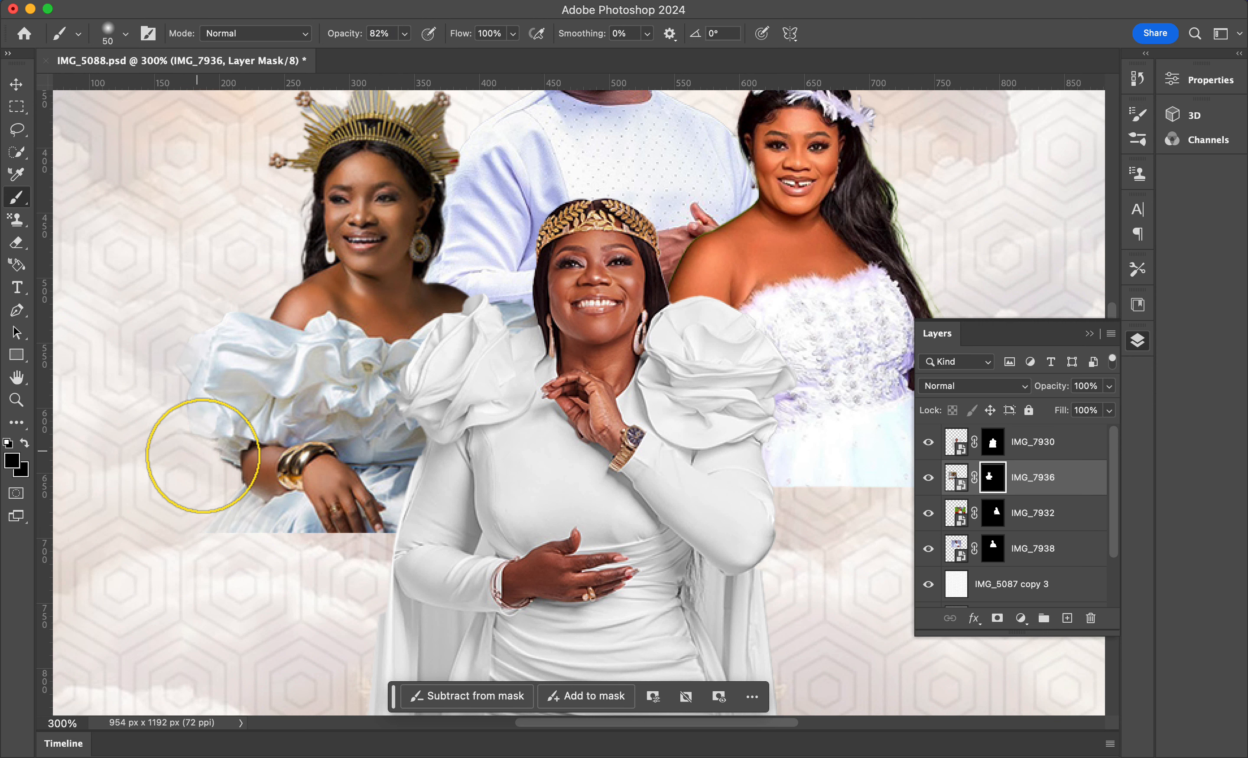
mouse_move(139, 427)
mouse_down()
mouse_move(172, 433)
mouse_move(208, 498)
mouse_move(286, 518)
mouse_move(287, 504)
mouse_move(390, 548)
mouse_move(238, 506)
mouse_move(410, 537)
mouse_move(276, 547)
mouse_move(393, 486)
mouse_move(312, 536)
mouse_move(429, 537)
mouse_move(387, 535)
mouse_up()
Step: Paint on IMG_7932's mask to fade the lower body of the portrait into the clouds
scroll(388, 534, right, 5)
click(994, 513)
mouse_move(738, 365)
mouse_down()
mouse_move(761, 449)
mouse_move(636, 529)
mouse_move(610, 513)
mouse_move(720, 506)
mouse_move(692, 284)
mouse_up()
drag(481, 588, 618, 344)
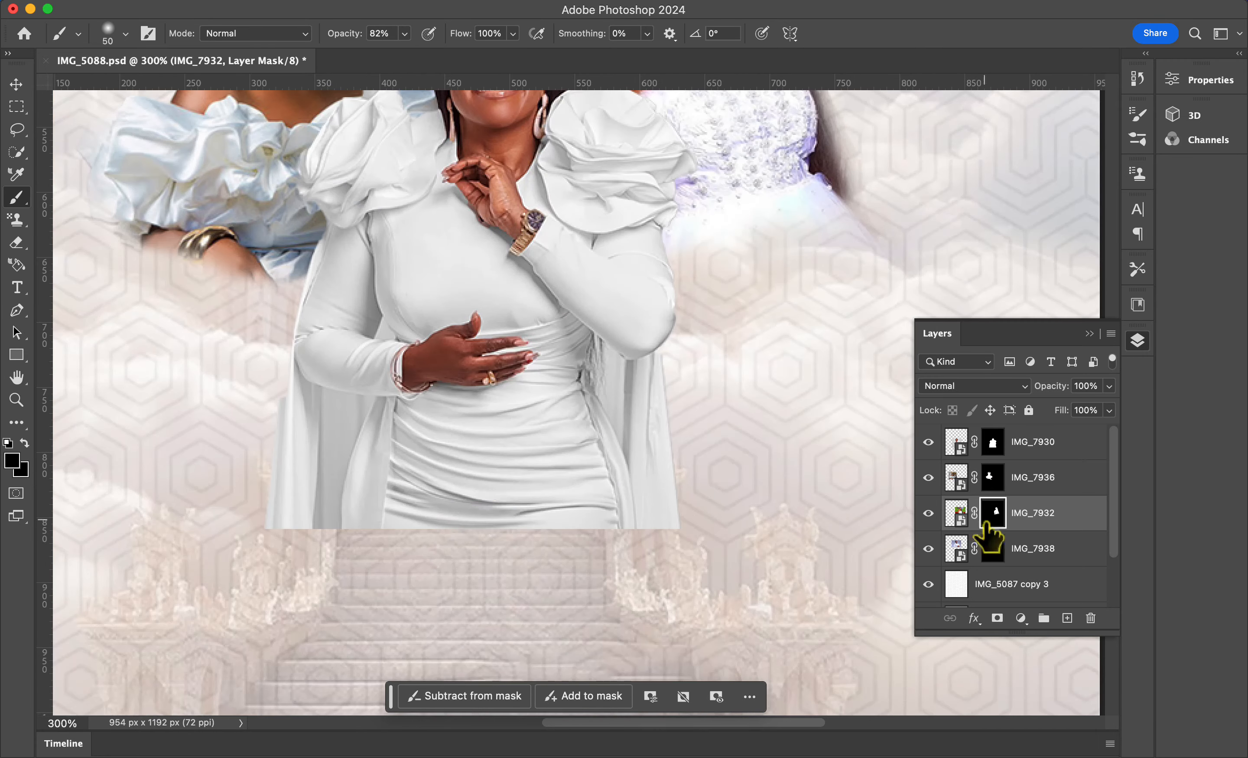
Step: Paint on IMG_7930's mask to fade the front woman's lower dress into the staircase
click(993, 442)
mouse_move(271, 550)
mouse_down()
mouse_move(263, 408)
mouse_move(336, 577)
mouse_move(675, 532)
mouse_move(464, 519)
mouse_move(565, 510)
mouse_up()
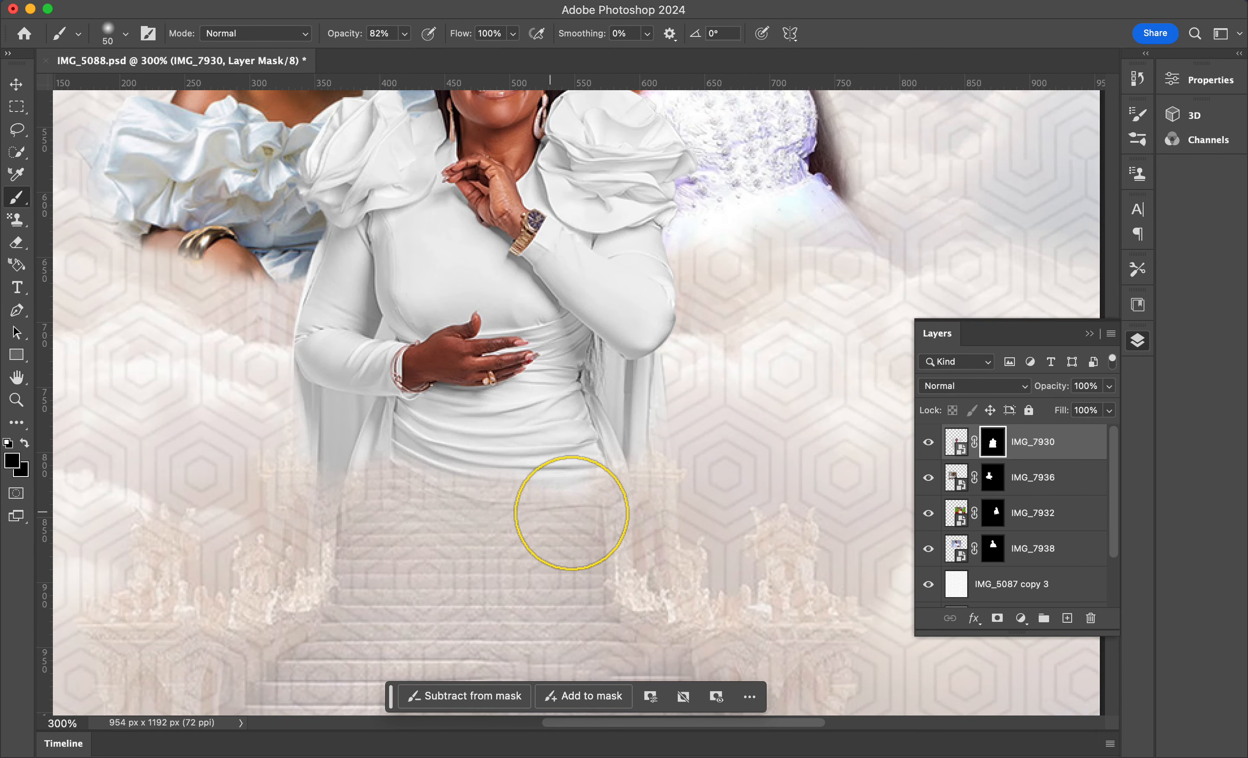
key(5)
key(7)
mouse_move(349, 510)
mouse_down()
mouse_move(361, 470)
mouse_move(401, 422)
mouse_move(653, 447)
mouse_move(679, 355)
mouse_move(670, 412)
mouse_up()
Step: Paint on IMG_7932's mask beside the right woman's hair to soften that edge
scroll(661, 407, up, 5)
scroll(660, 407, right, 2)
click(993, 513)
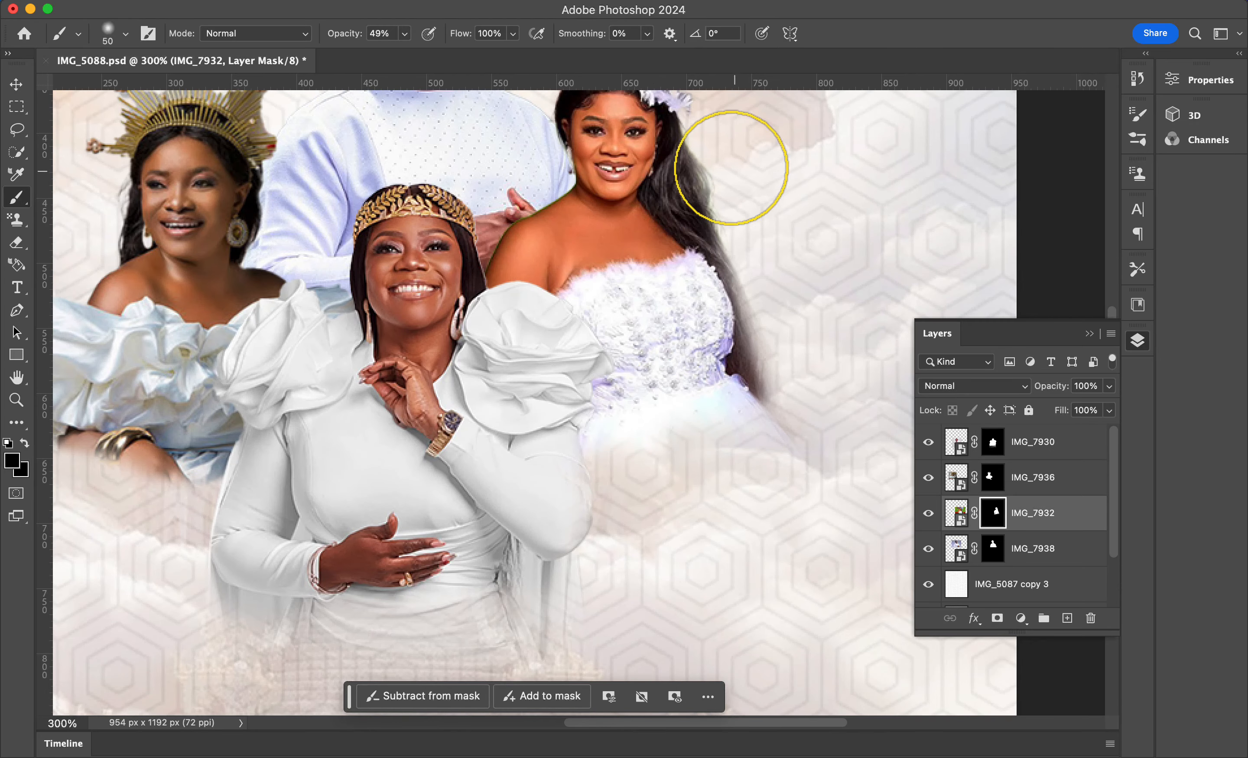
drag(731, 168, 741, 212)
Step: Rasterize the IMG_7930 layer
scroll(797, 279, up, 3)
scroll(699, 290, left, 3)
scroll(699, 290, up, 1)
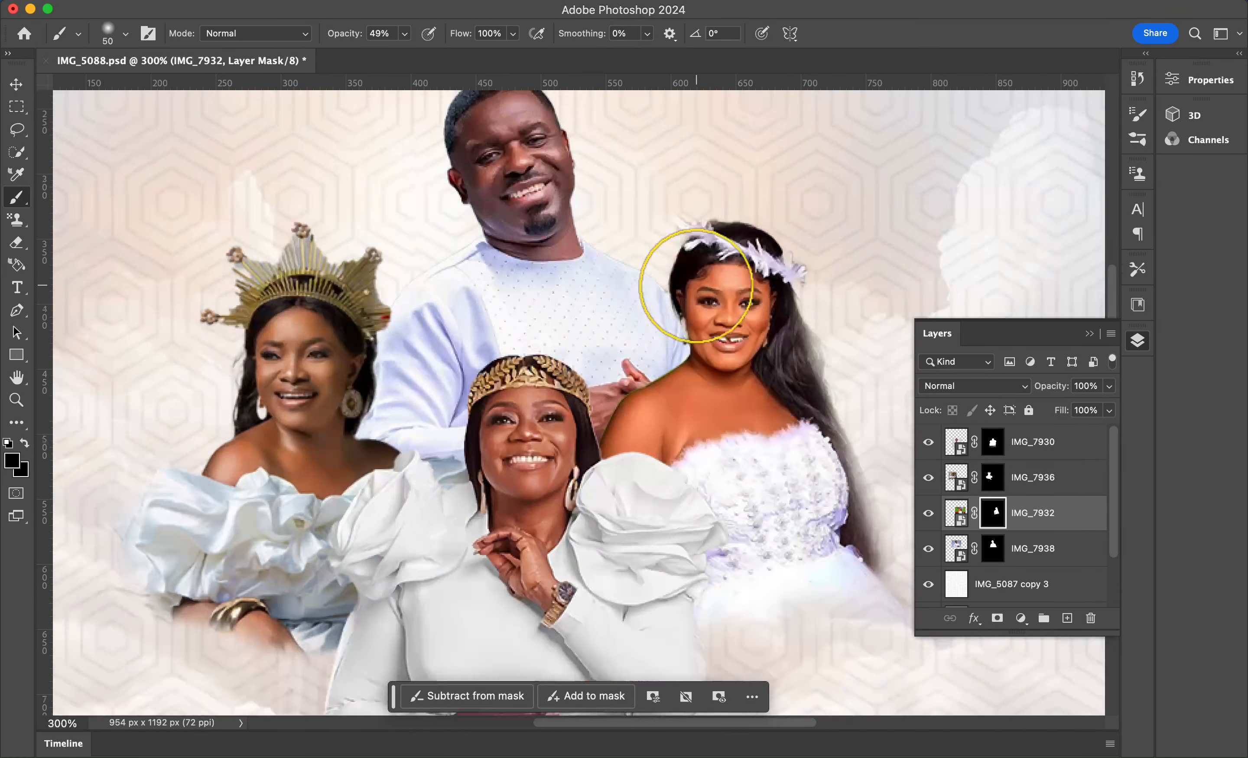
scroll(698, 287, down, 5)
scroll(698, 286, left, 2)
click(993, 477)
key(super+0)
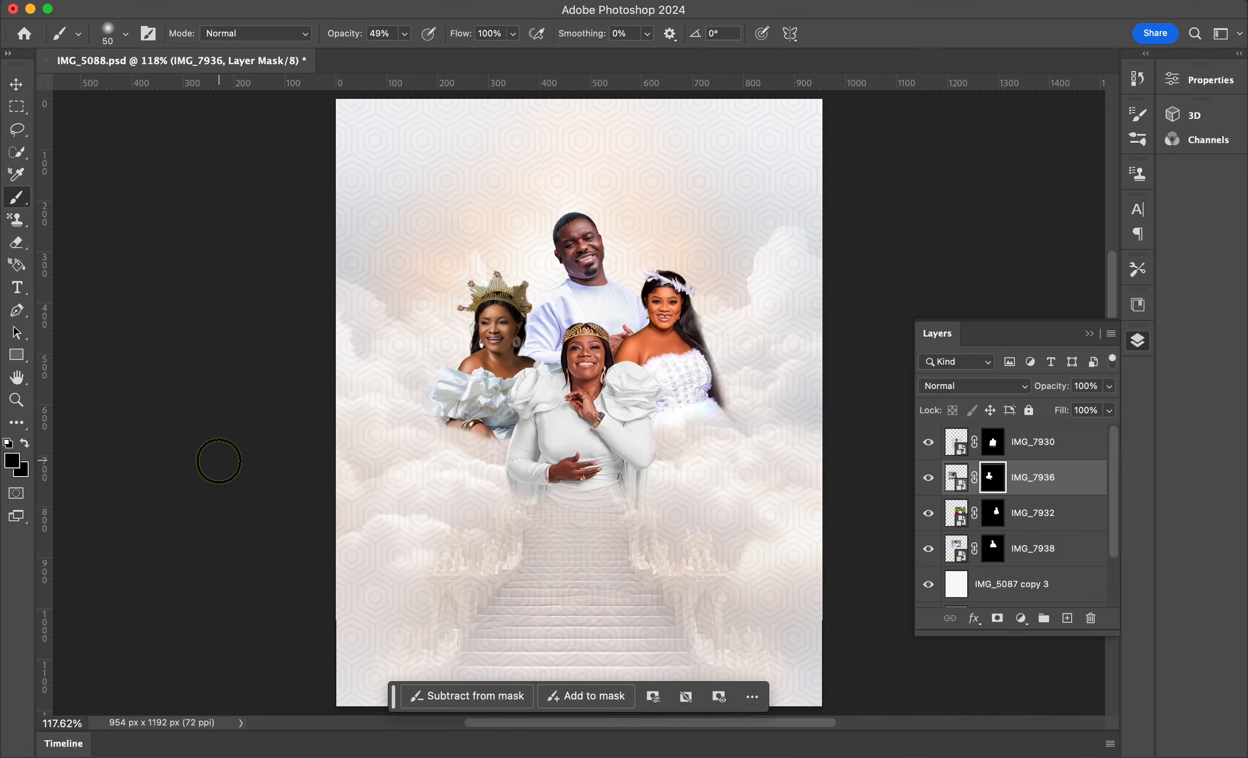
click(993, 442)
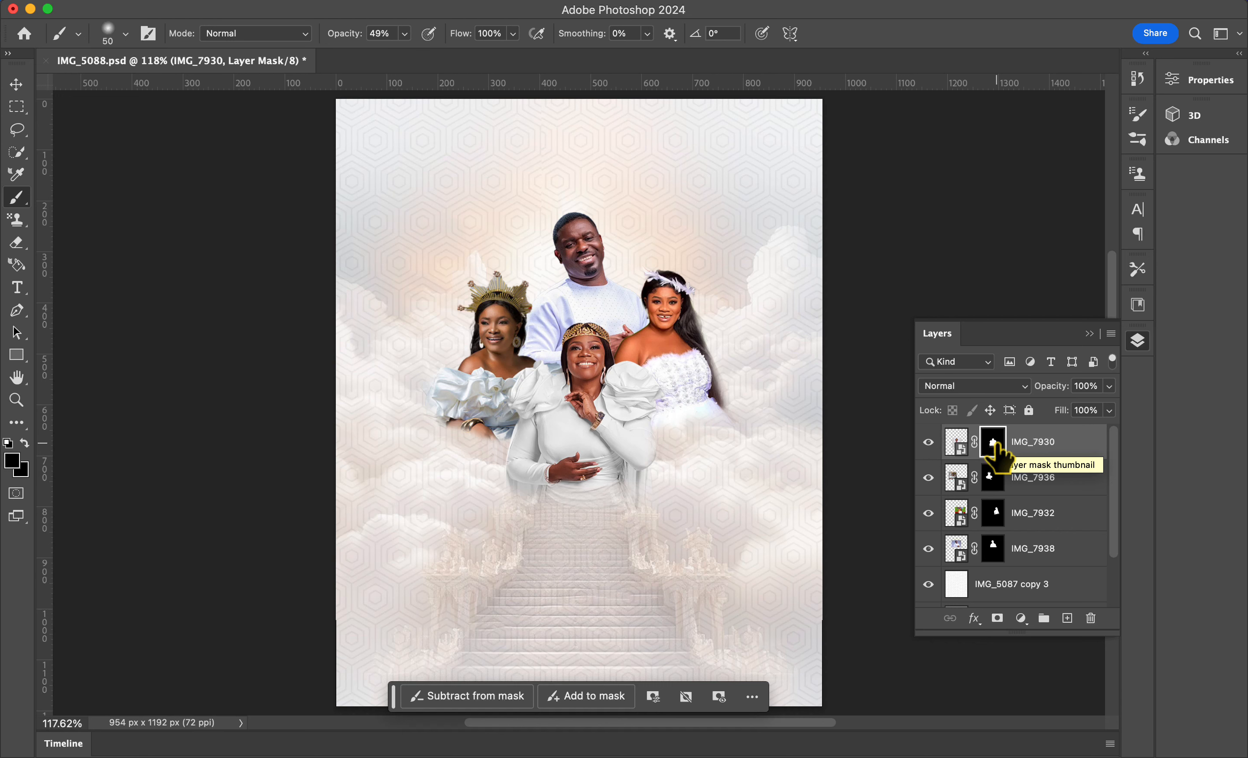
right_click(994, 442)
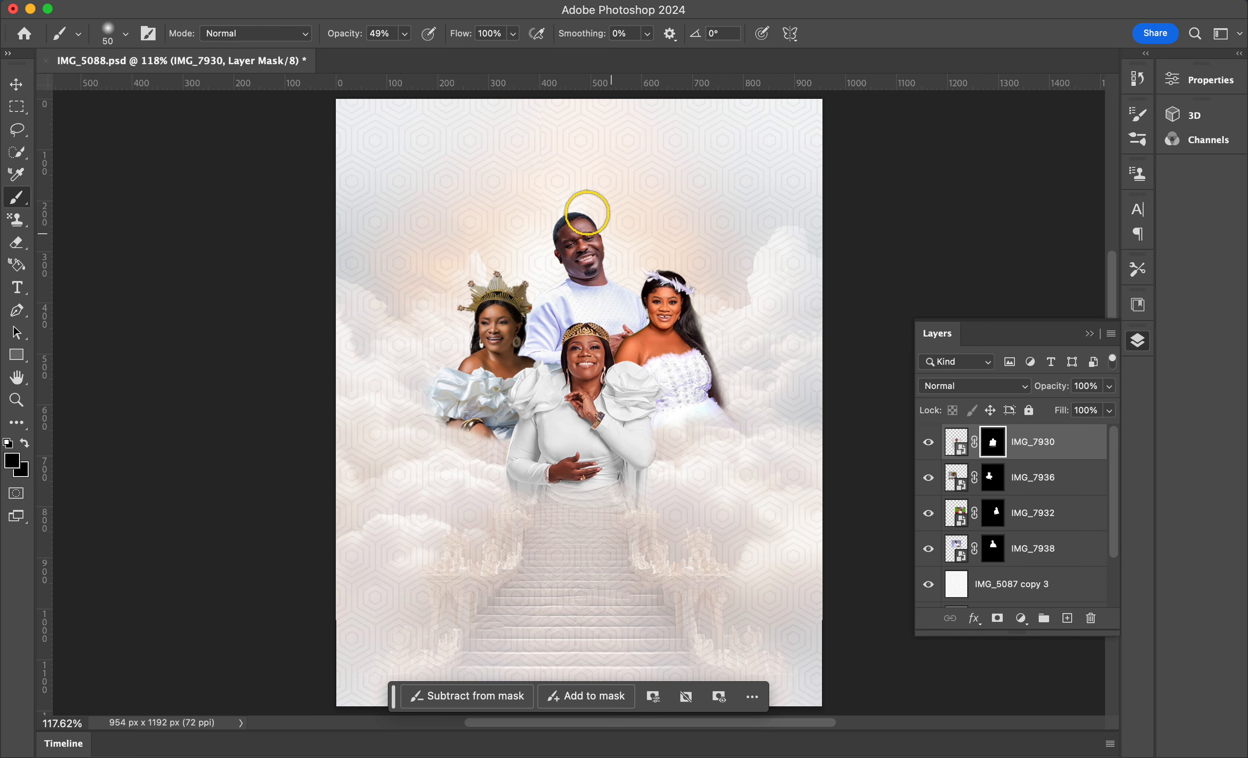
click(295, 2)
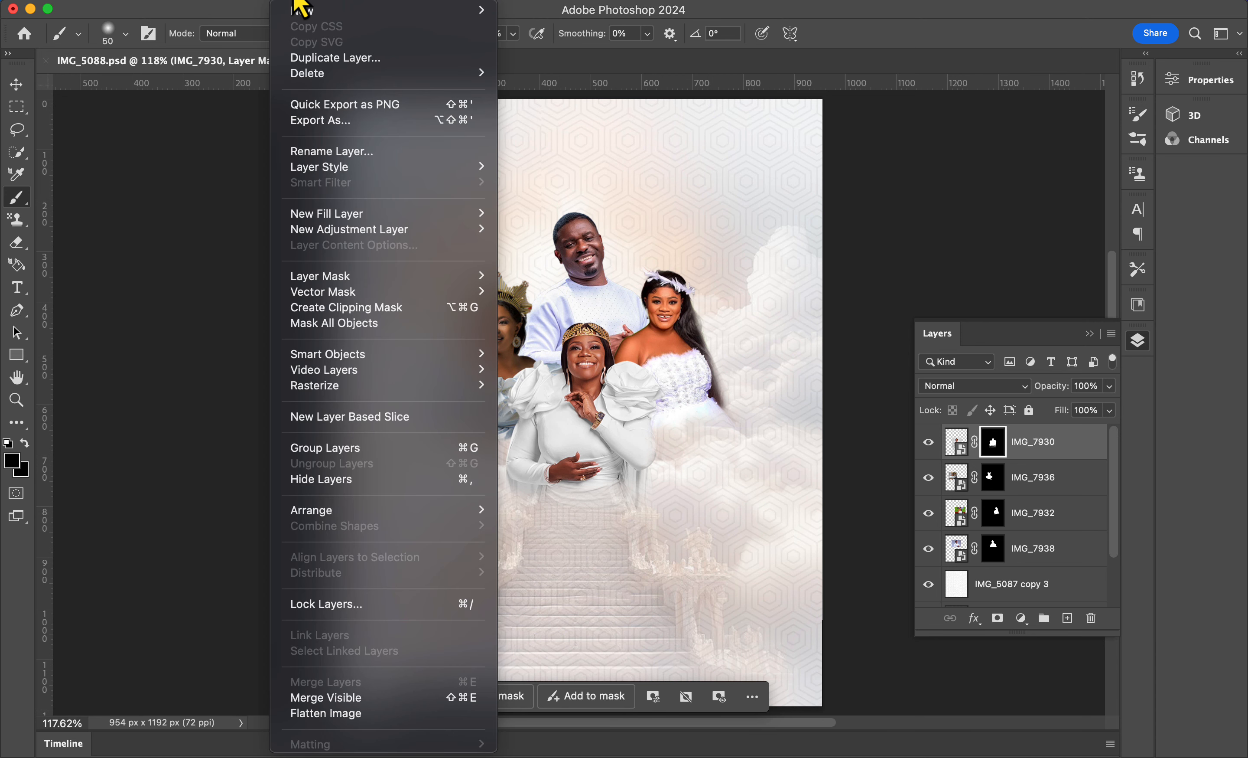
mouse_move(425, 388)
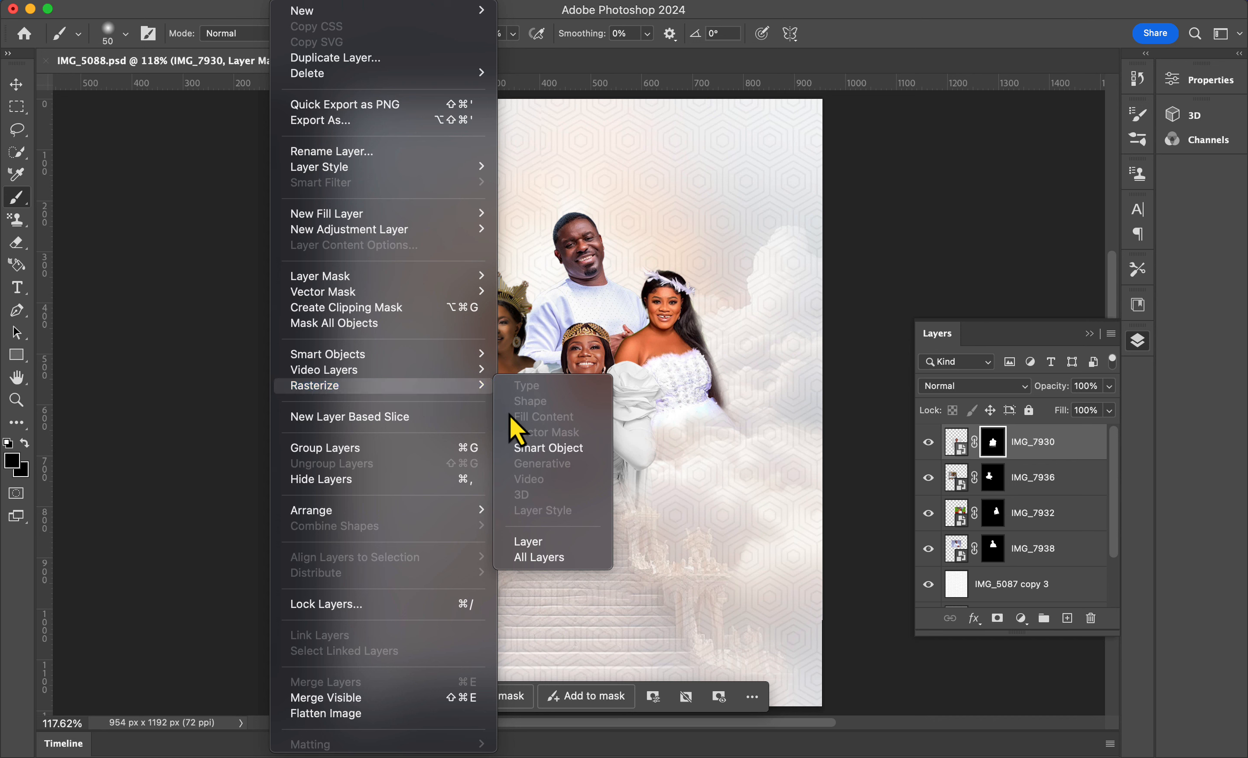
click(553, 541)
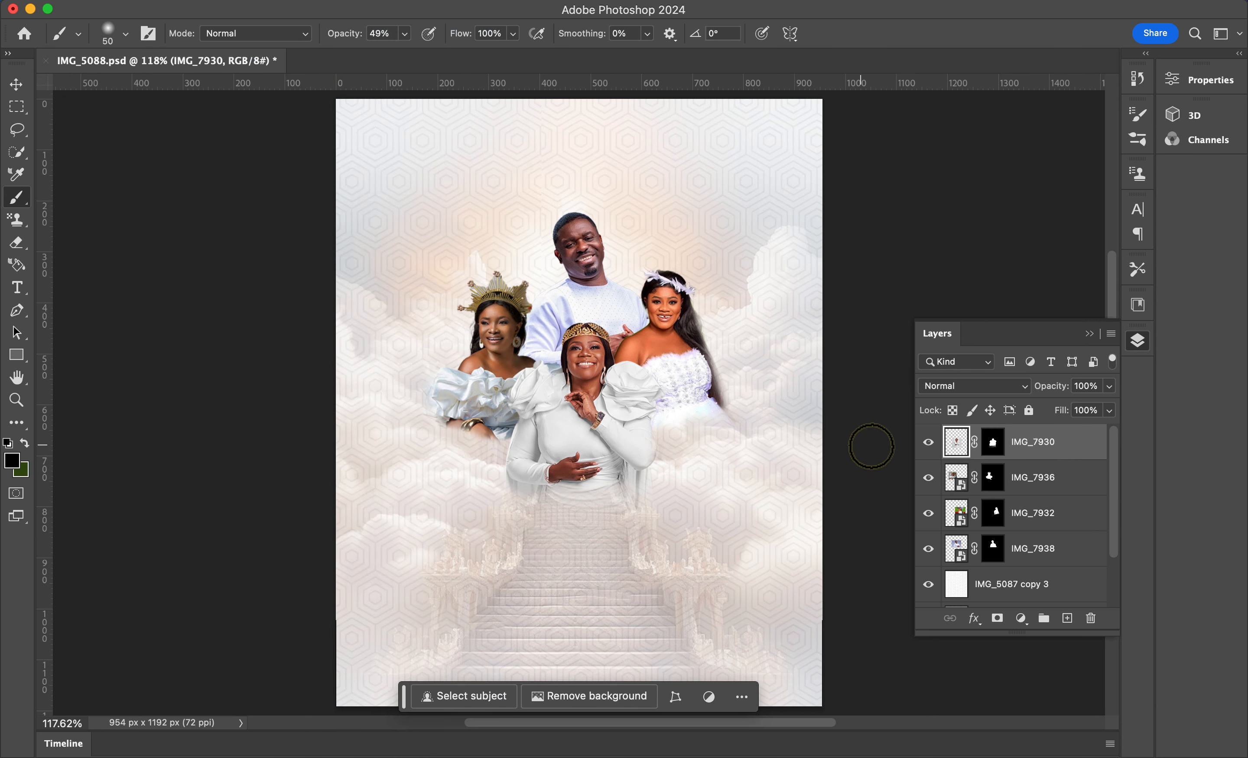
Step: Apply IMG_7930's layer mask and merge the portrait layers into a single layer
click(993, 443)
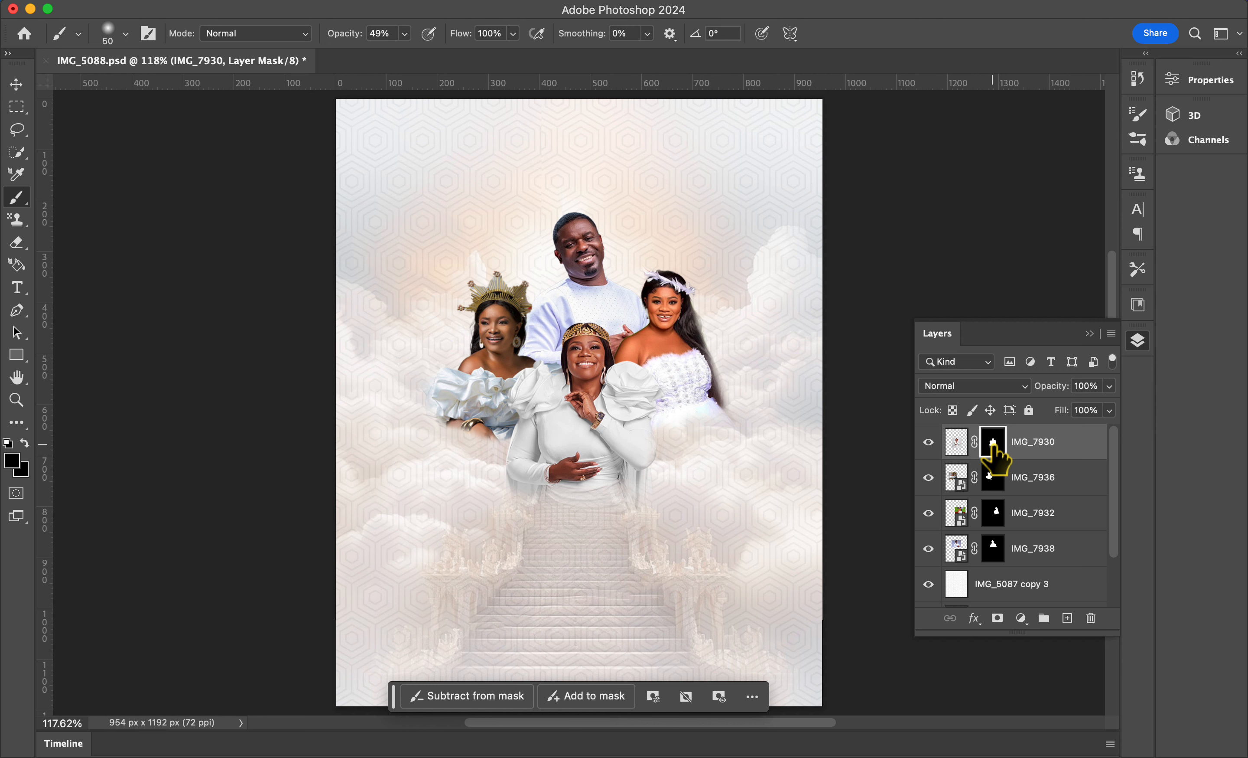
right_click(993, 443)
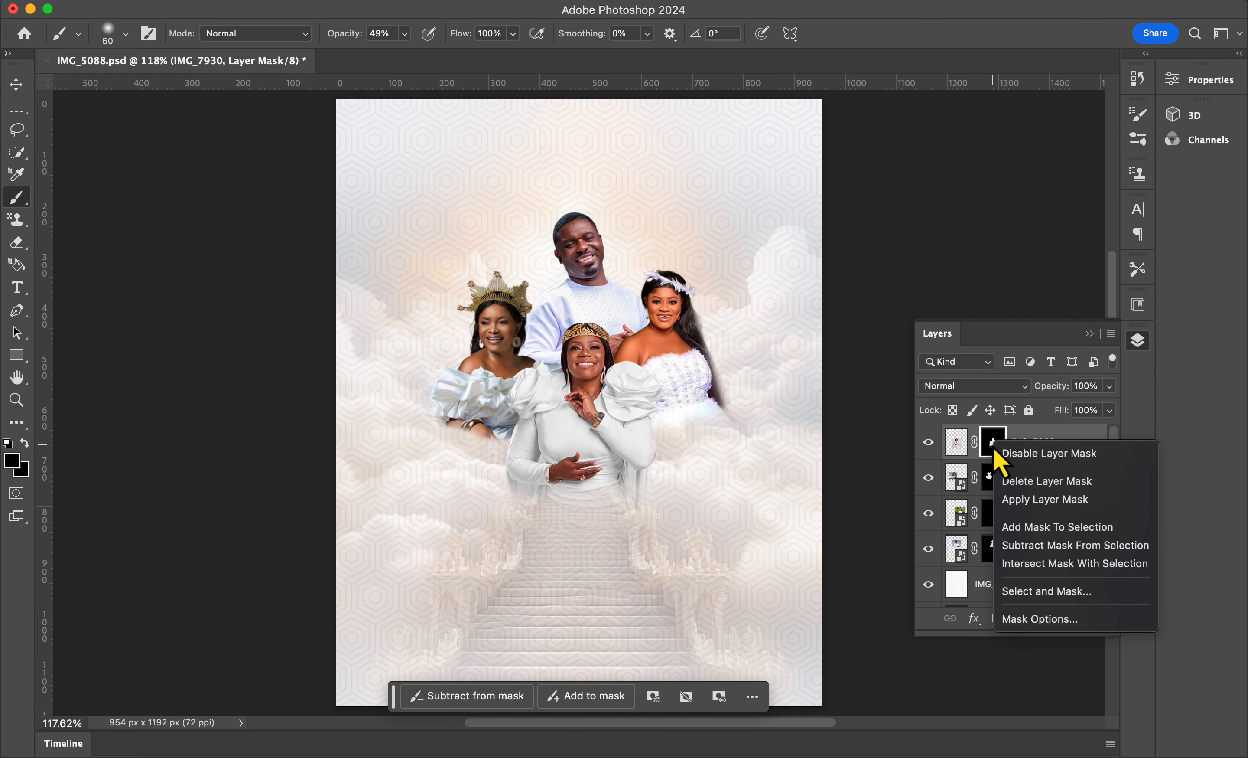
click(1028, 501)
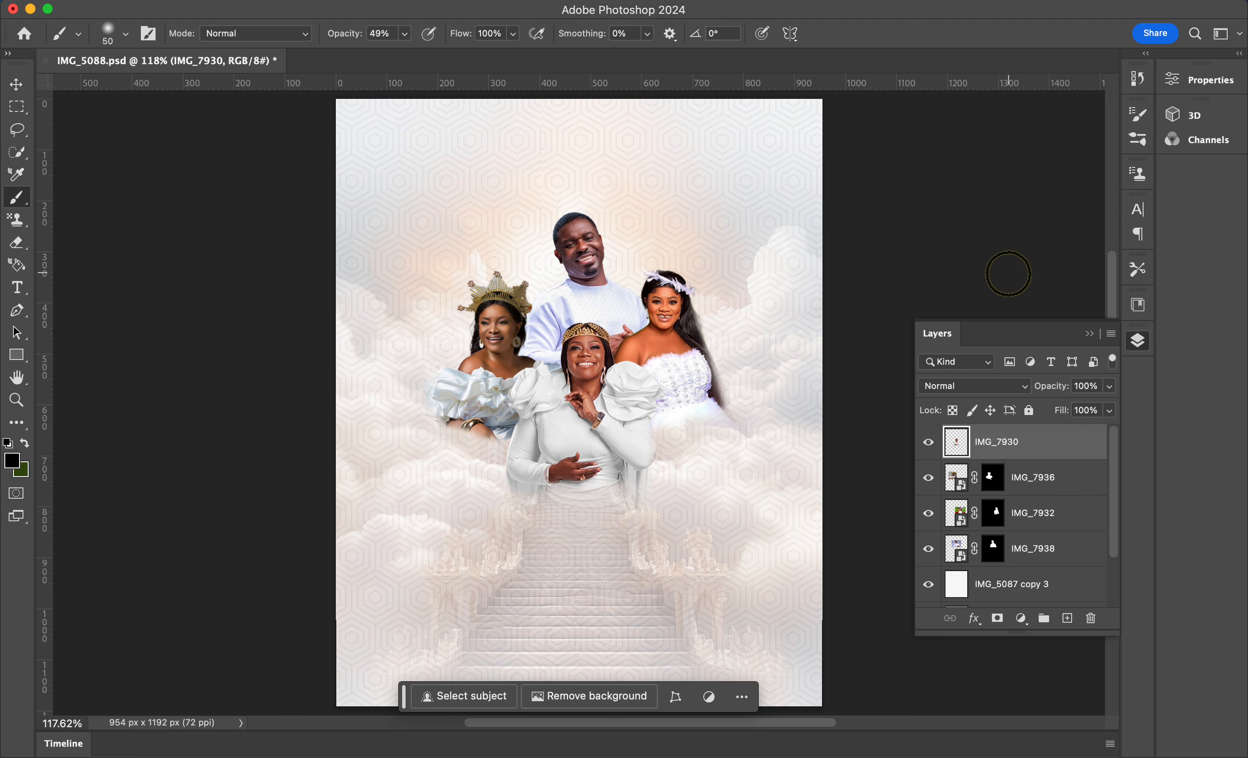
key(super+e)
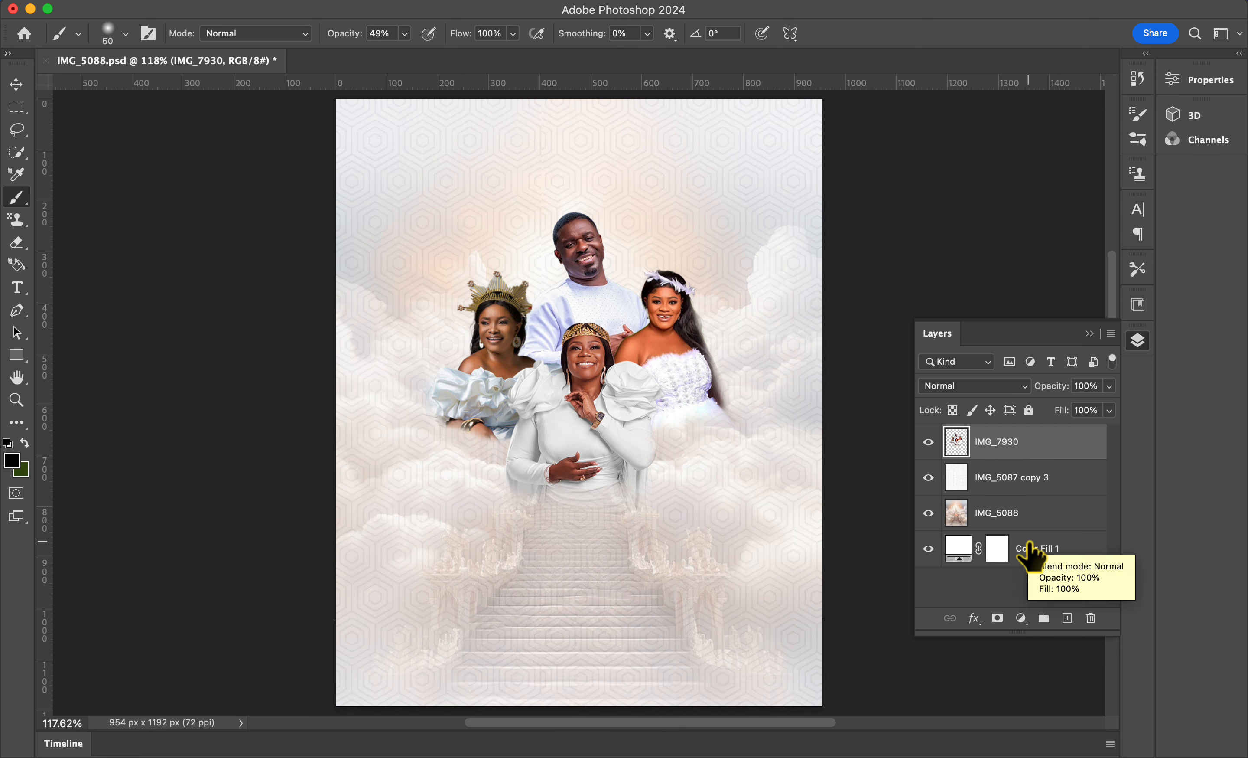
Step: Scale the merged portraits down slightly with Free Transform and reposition them in the centre
key(super+t)
drag(752, 539, 807, 594)
drag(632, 430, 593, 424)
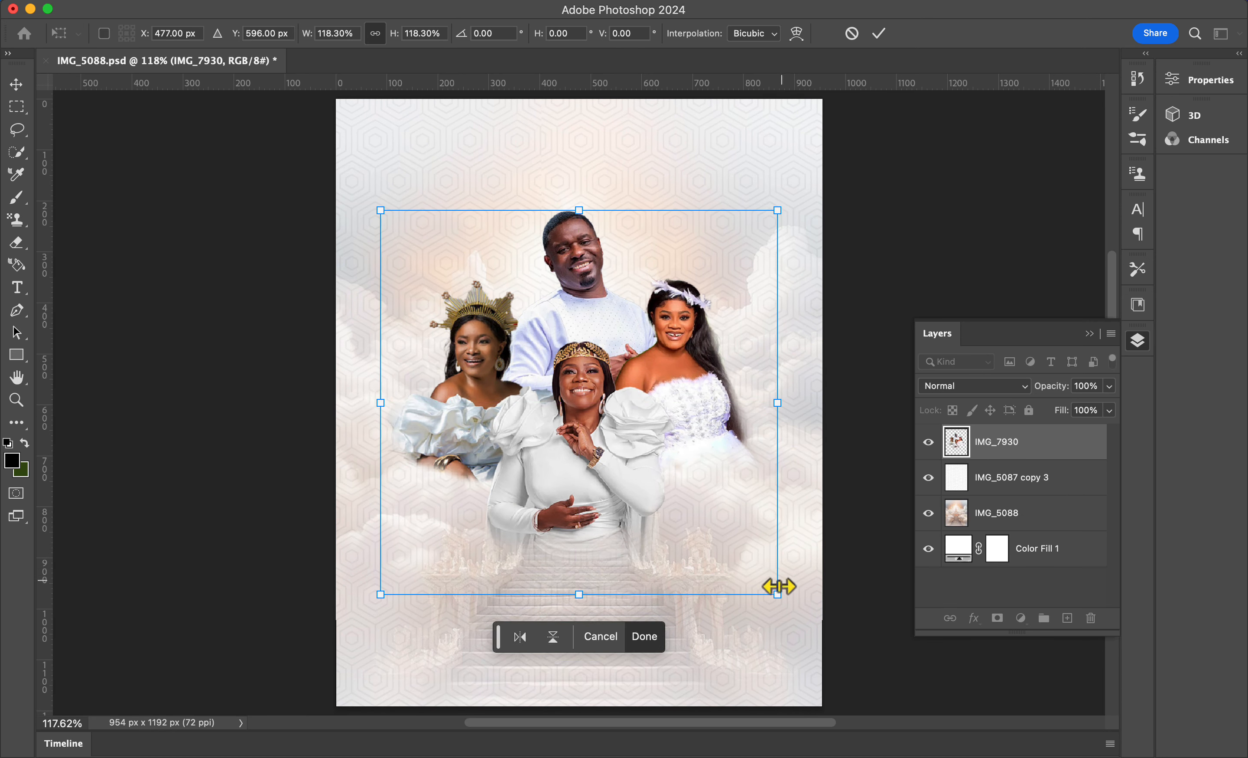
drag(777, 592, 750, 546)
mouse_move(557, 410)
mouse_down()
mouse_move(577, 407)
mouse_move(569, 417)
mouse_up()
click(879, 33)
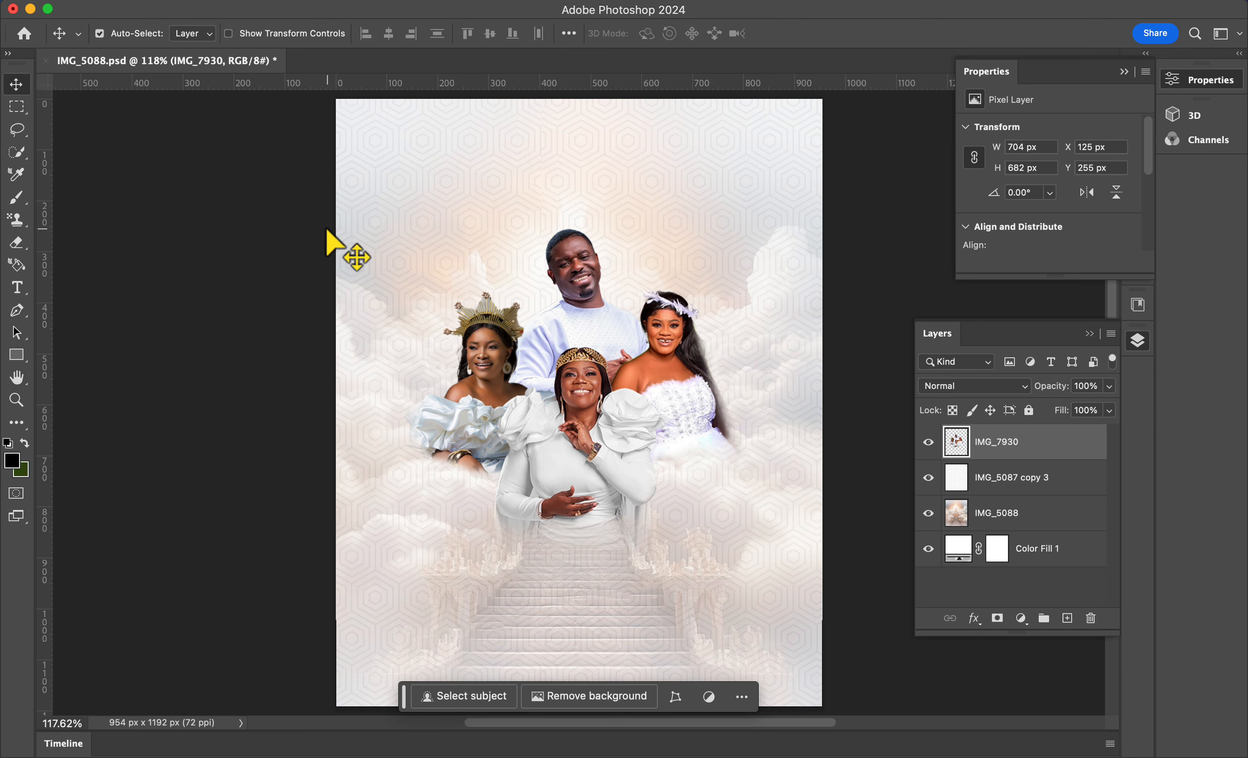
key(t)
click(217, 34)
text(Copperplate)
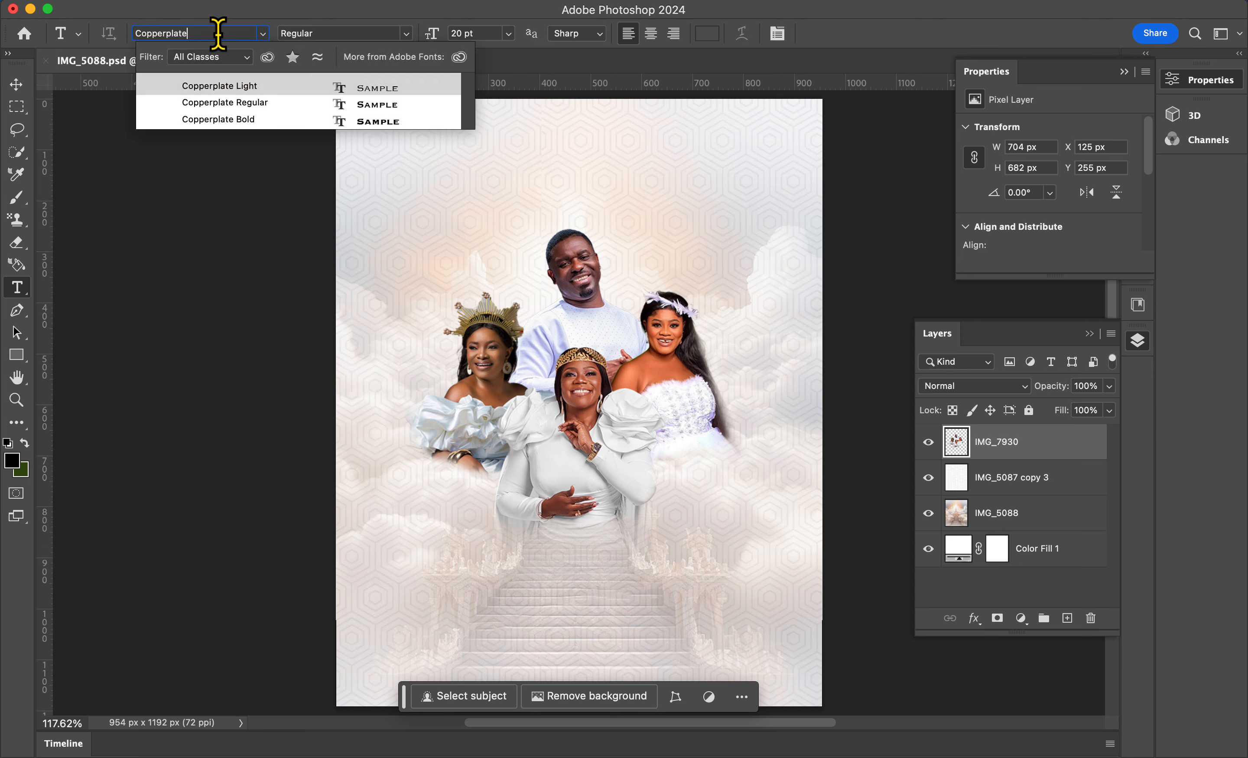
key(Return)
click(412, 200)
text(OHEMAA MERCY)
click(841, 35)
key(v)
drag(461, 201, 679, 188)
double_click(518, 185)
text(PIESIE ESTHER)
key(super+Return)
Step: Duplicate the name again to add 'NACEE' and 'OBAAPA CHRISTY' along the same row
key(super+j)
double_click(616, 187)
text(NACEE)
key(Return)
click(841, 34)
double_click(639, 185)
text(OBAAPA CHRISTY)
key(super+Return)
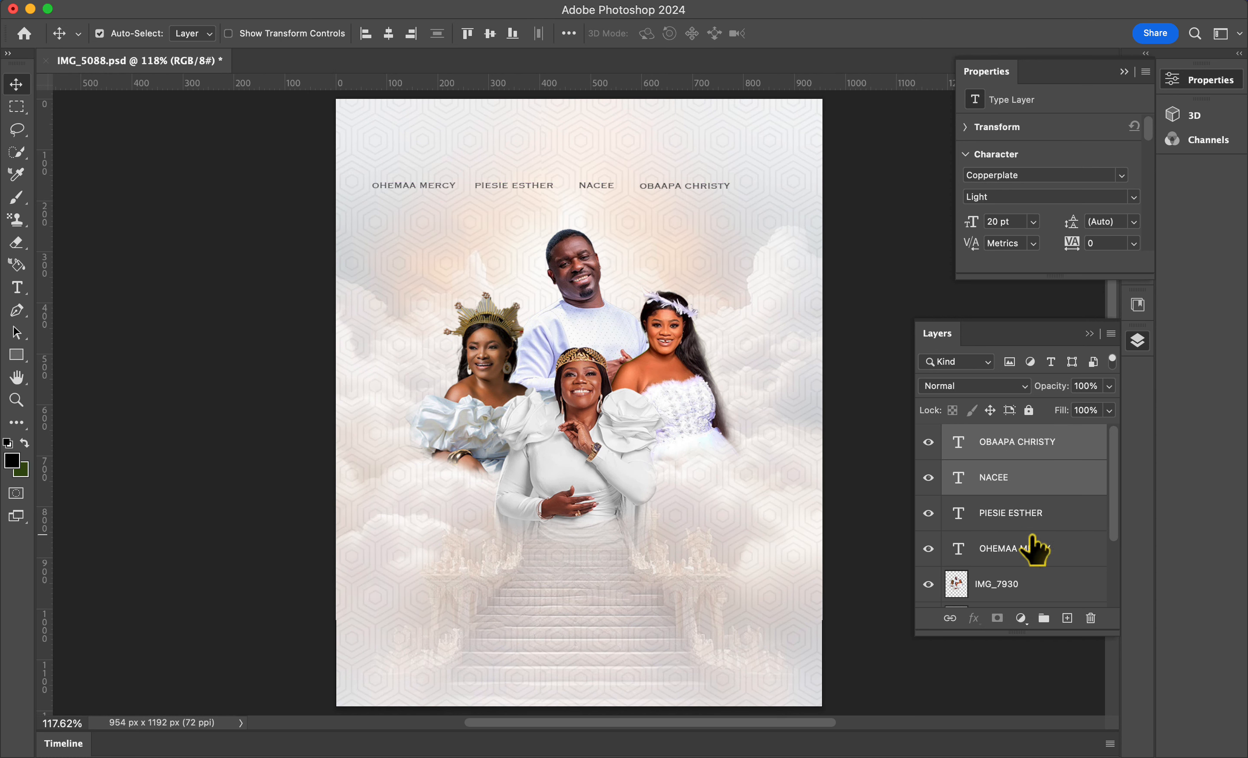
Step: Shift the row of names slightly and group the four name layers as 'Names of Subjects'
shift+click(1031, 546)
drag(592, 186, 618, 195)
right_click(1061, 442)
click(1013, 293)
text(Names of Subjects)
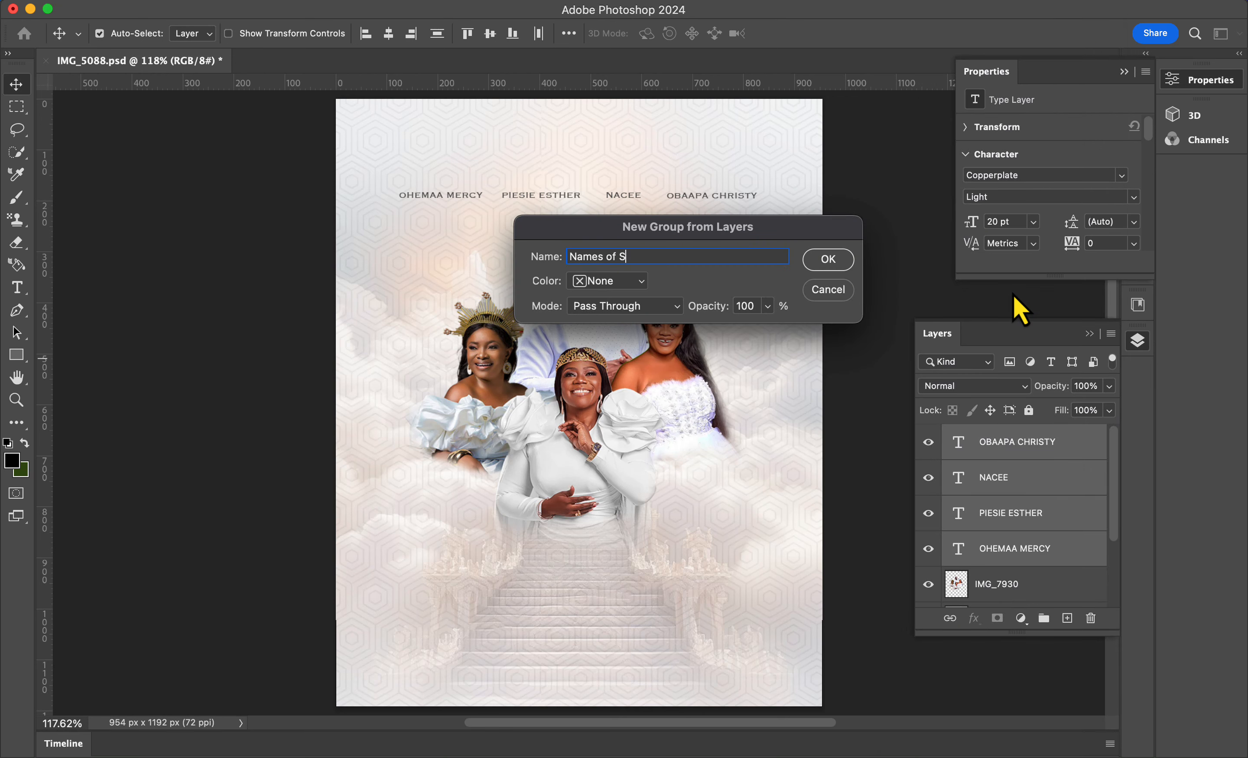
key(Return)
Step: Lock the names group and group the background layers into a locked group named 'BG'
click(1029, 410)
click(1013, 499)
shift+click(1014, 534)
click(1111, 336)
click(1004, 506)
text(BG)
key(Return)
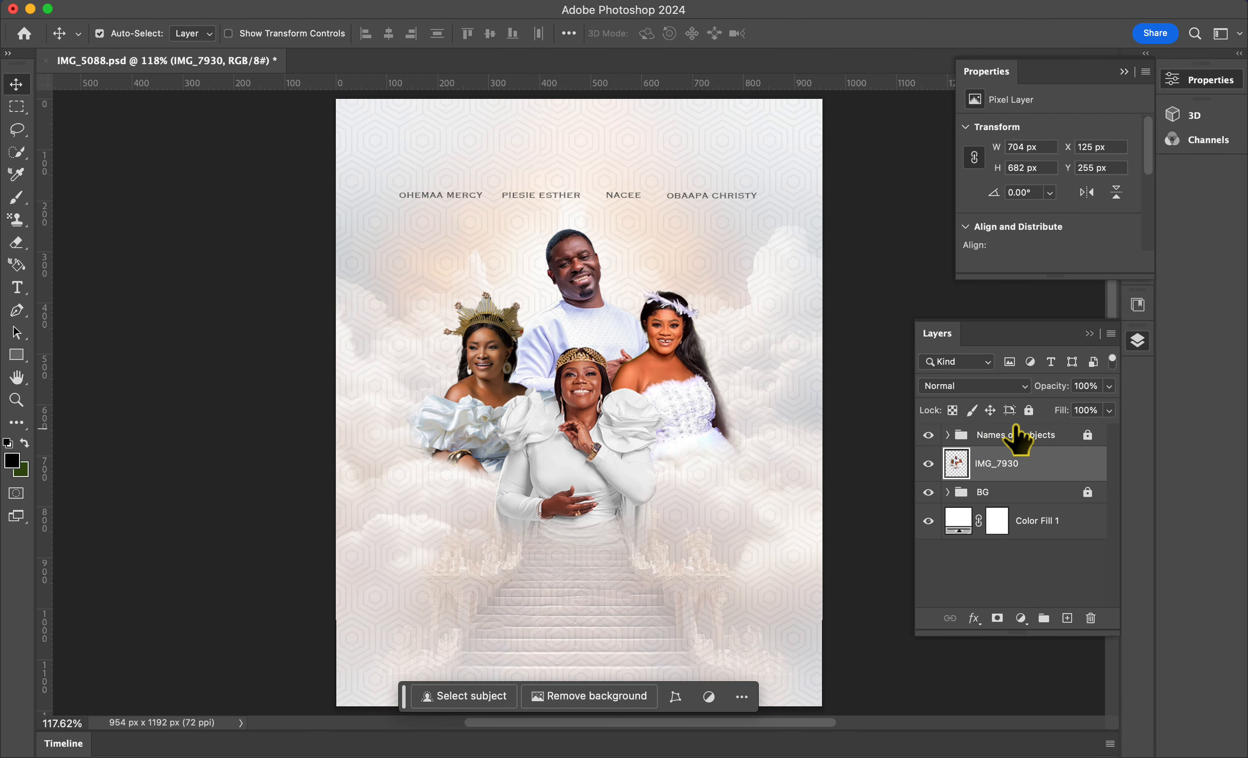
Step: Add the text 'FRIDAY' at the lower left beside the staircase
key(t)
click(423, 619)
text(FRIDAY)
click(16, 86)
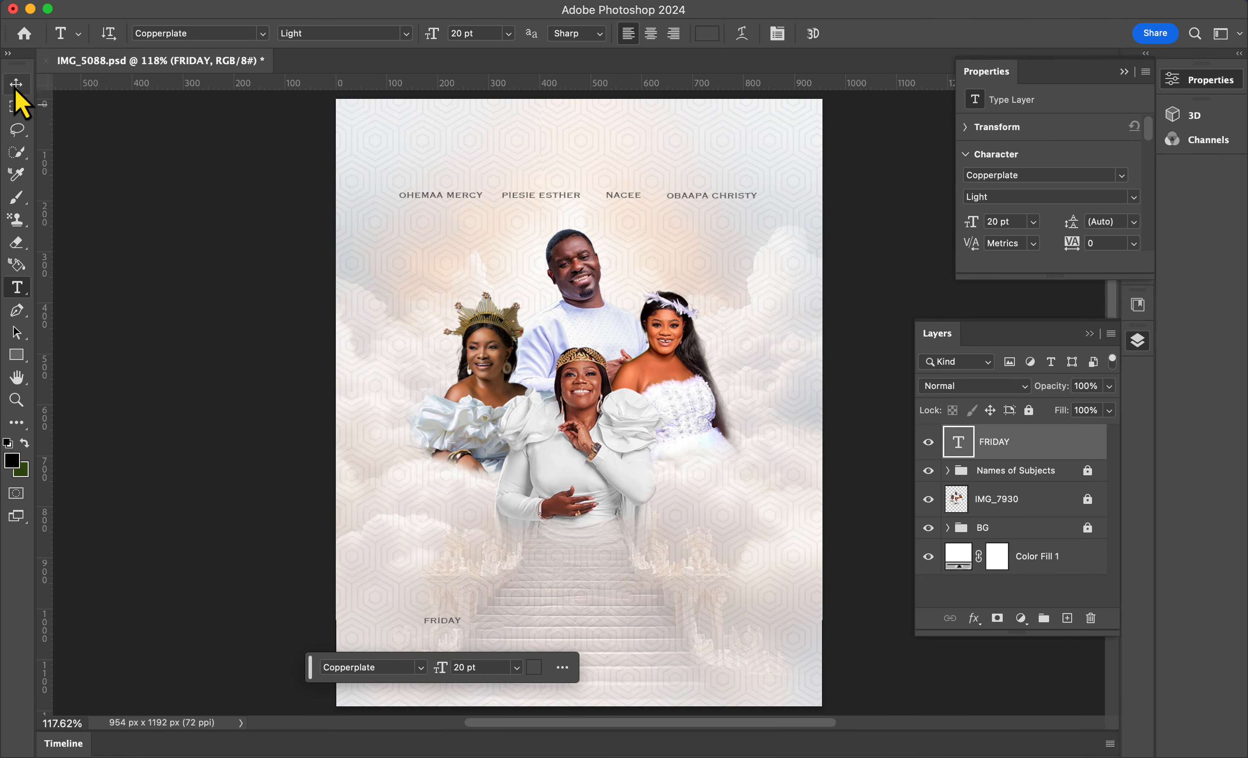
Step: Set the FRIDAY text to Copperplate Bold at 25 pt
key(t)
click(407, 35)
click(362, 38)
click(406, 34)
click(340, 66)
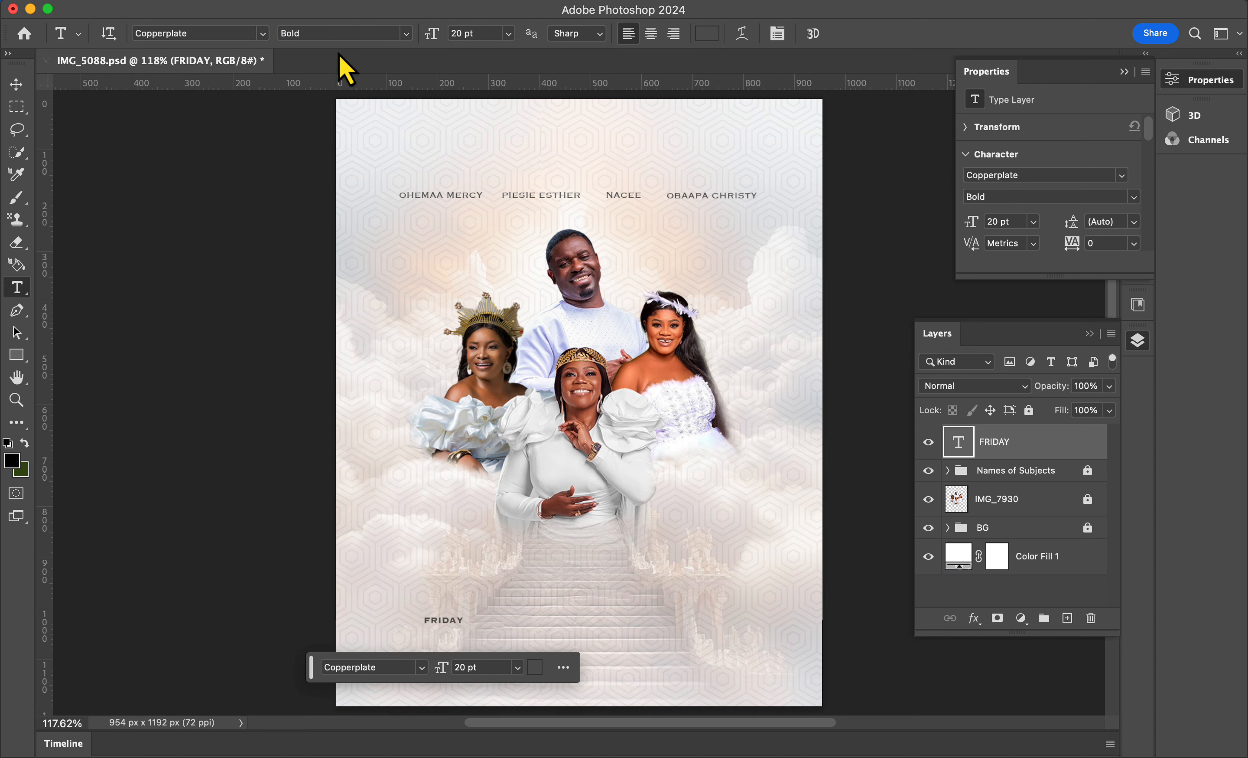
click(471, 34)
text(25)
click(17, 85)
Step: Duplicate FRIDAY to its right and change the copy to '2ND AUGUST'
alt+drag(450, 619, 501, 617)
double_click(501, 617)
text(2ND AUGUST)
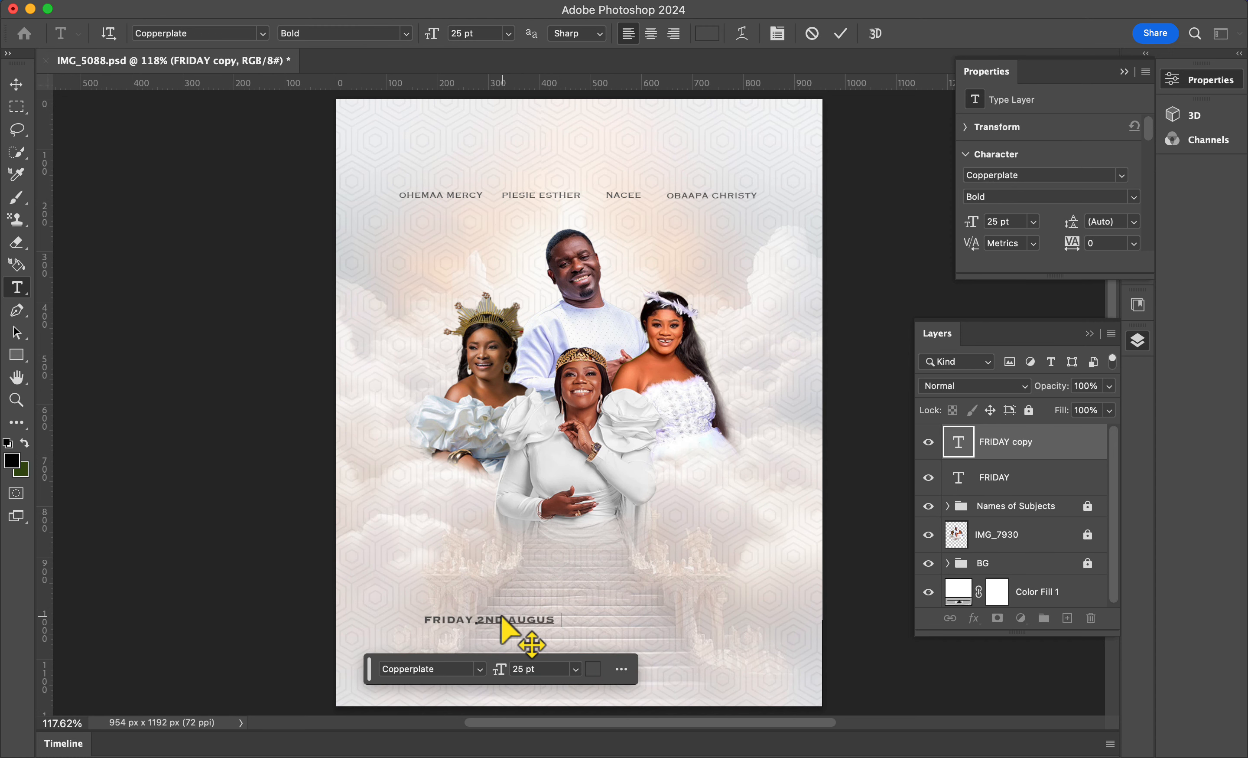
Step: Change the '2ND AUGUST' text font to Skia
click(449, 668)
text(Skia)
key(Return)
click(841, 34)
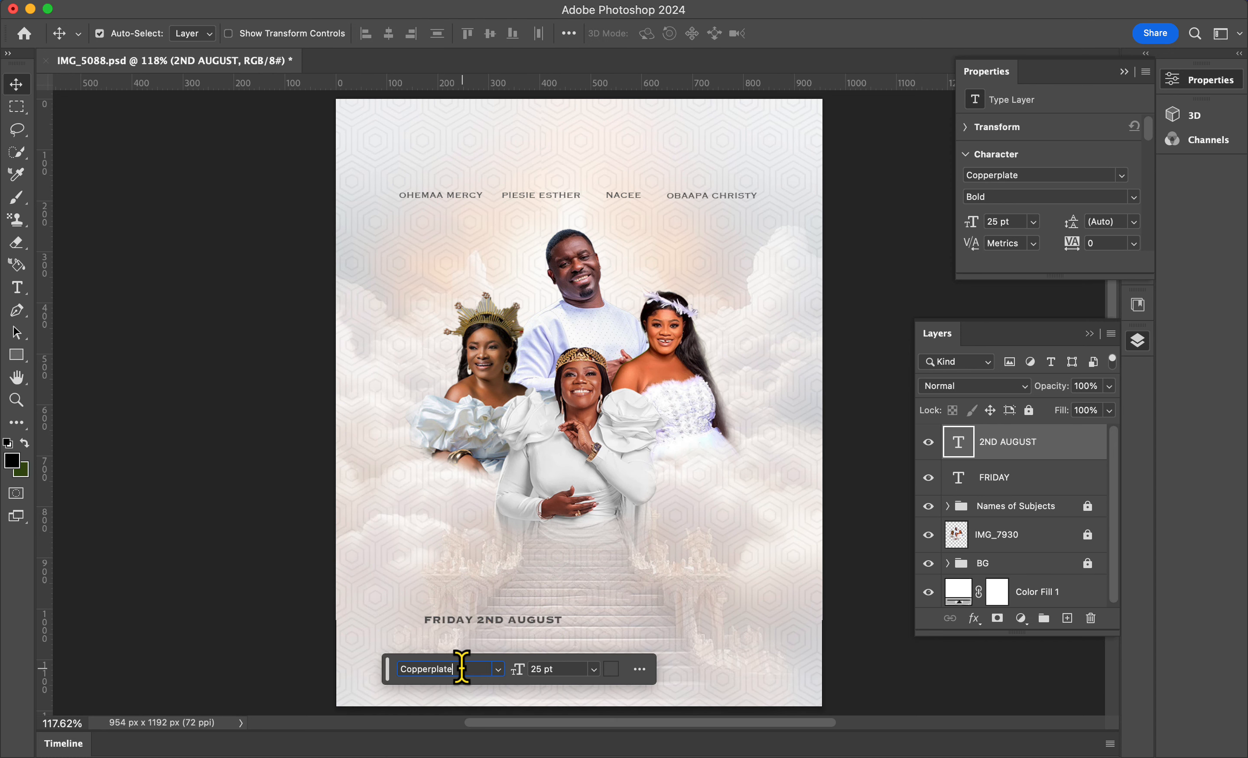
click(463, 668)
text(Skia)
key(Return)
key(Right)
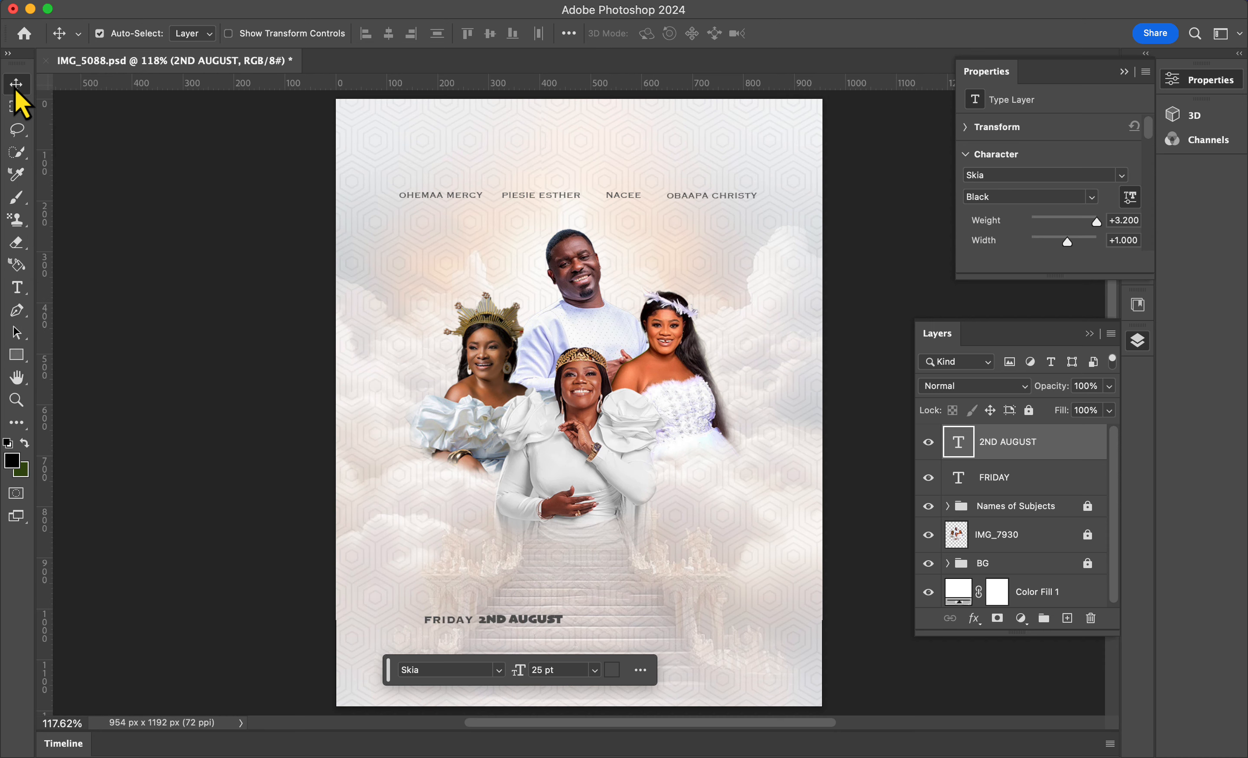
Step: Draw a short vertical divider line about 38 px long after '2ND AUGUST' with a very thin stroke
right_click(17, 354)
click(72, 423)
key(super+plus)
key(super+plus)
scroll(499, 557, down, 10)
drag(572, 305, 575, 354)
click(319, 33)
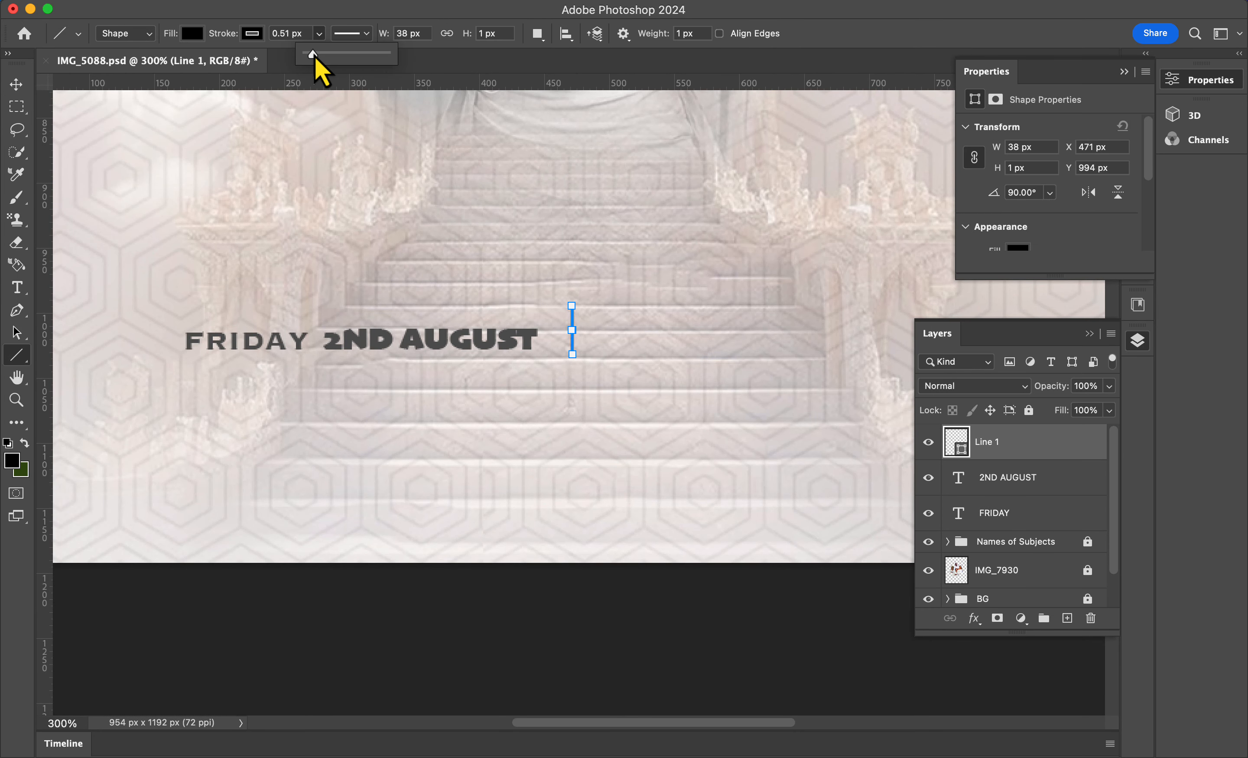
drag(313, 55, 312, 55)
Step: Nudge the divider line slightly left
click(17, 84)
key(Left)
key(Left)
key(Left)
key(Left)
key(Left)
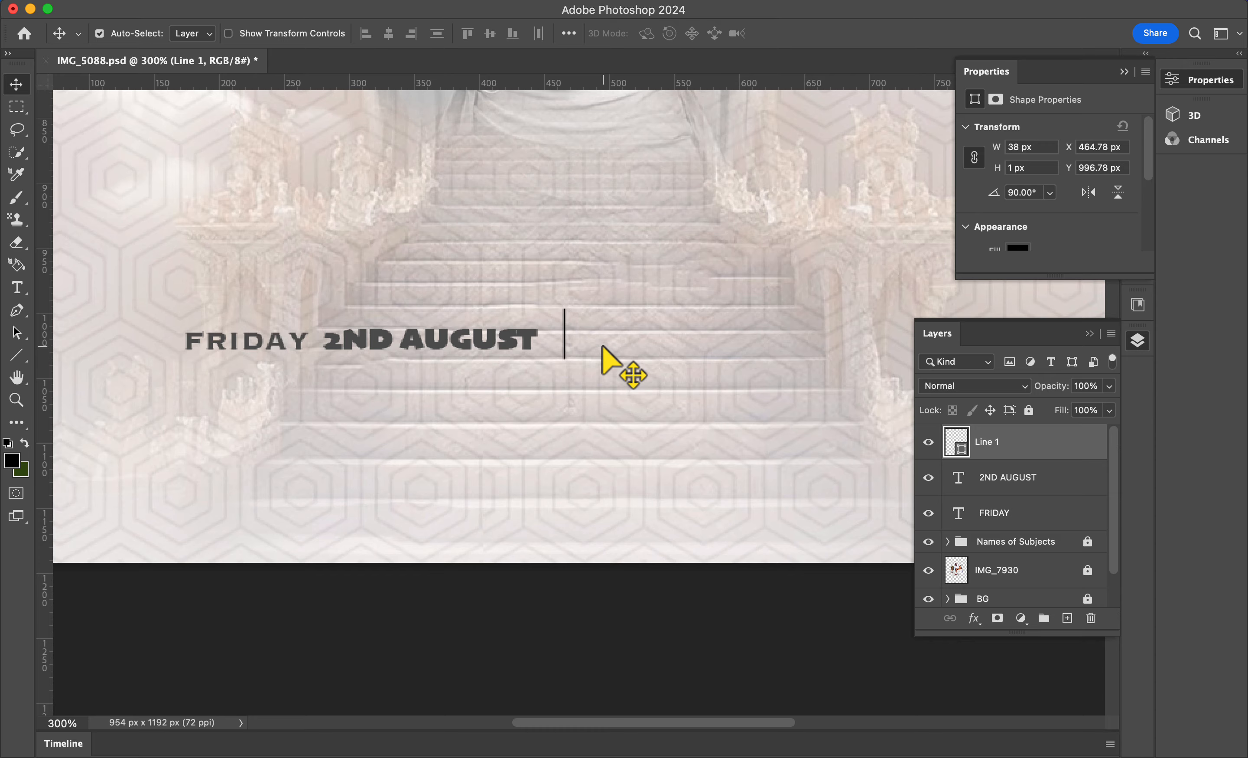
Step: Duplicate '2ND AUGUST' to the right of the divider and change the copy to '6PM'
scroll(602, 346, right, 5)
click(1012, 475)
drag(346, 348, 611, 346)
double_click(583, 345)
text(6)
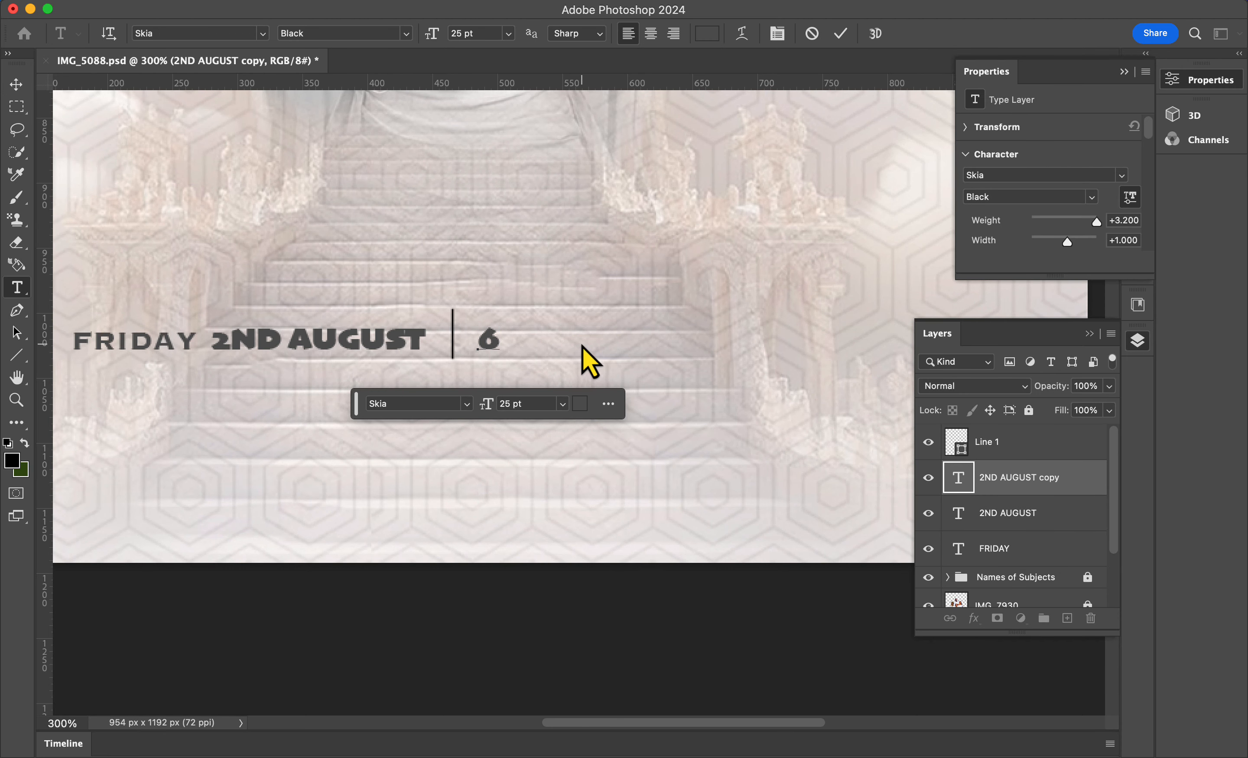
text(PM)
Step: Duplicate the divider line and place the copy after '6PM'
click(1012, 442)
key(ctrl+j)
key(Right)
key(Right)
key(Right)
key(Right)
key(Right)
key(Right)
key(Right)
key(Right)
key(Right)
key(Right)
key(Right)
key(Right)
key(Right)
key(Right)
key(Right)
key(Right)
key(Right)
key(Right)
key(Right)
key(Right)
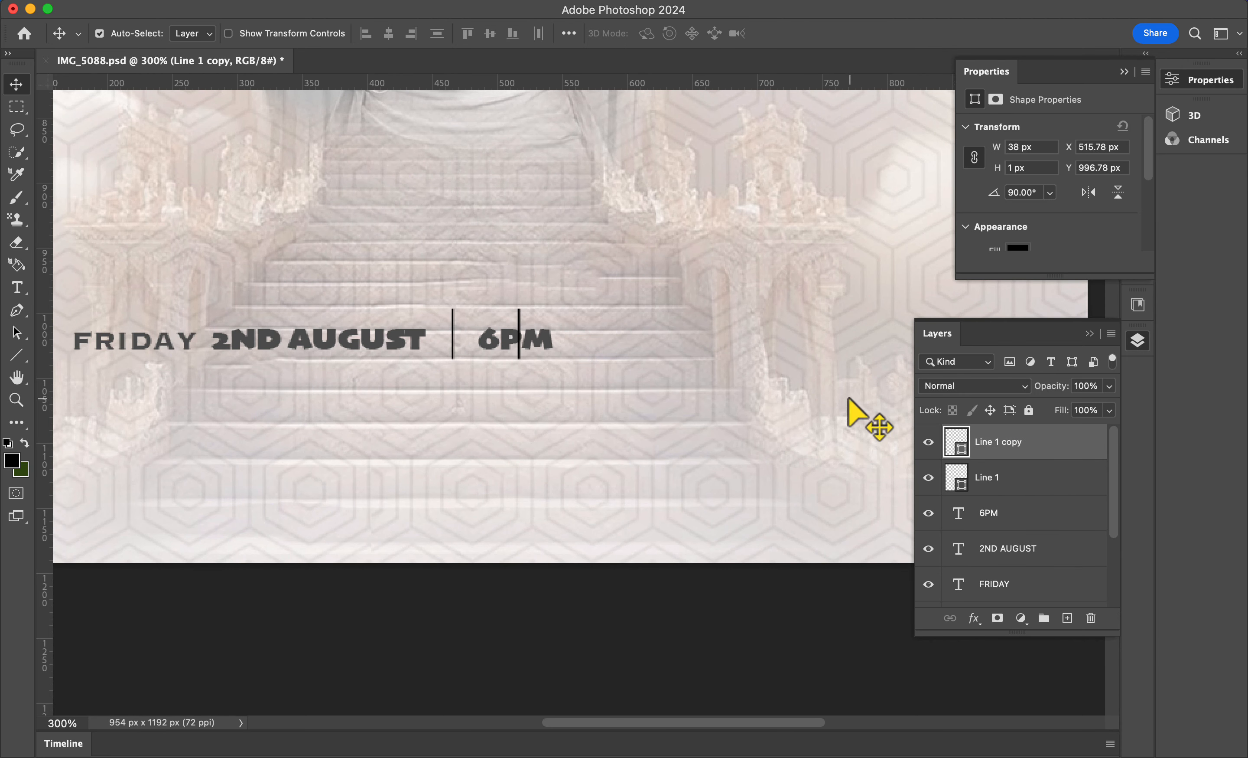
drag(518, 315, 665, 339)
Step: Duplicate '6PM' to the right of the second divider and change the copy to 'NAME OF CHURCH'
click(1010, 516)
key(super+j)
double_click(665, 335)
text(NAME OF CHURCH)
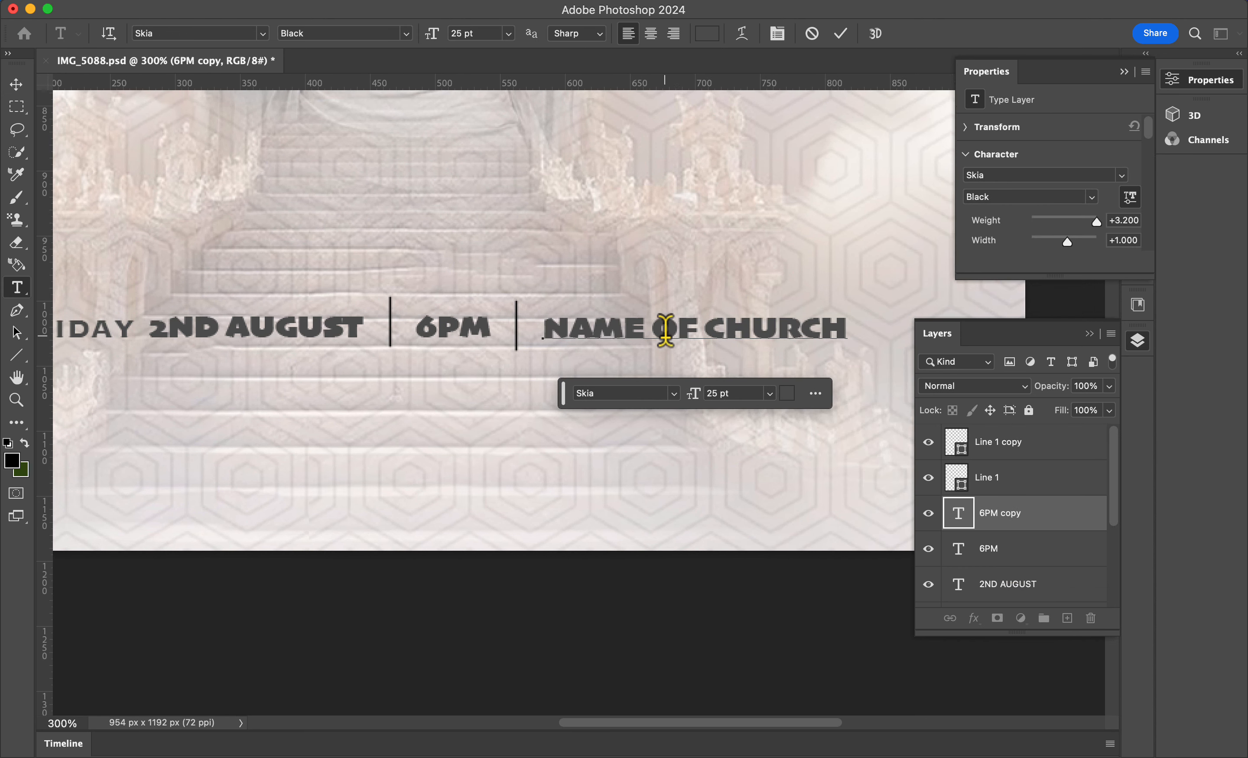
scroll(811, 319, left, 3)
scroll(811, 319, down, 1)
key(super+Return)
key(z)
key(x)
scroll(1000, 550, down, 3)
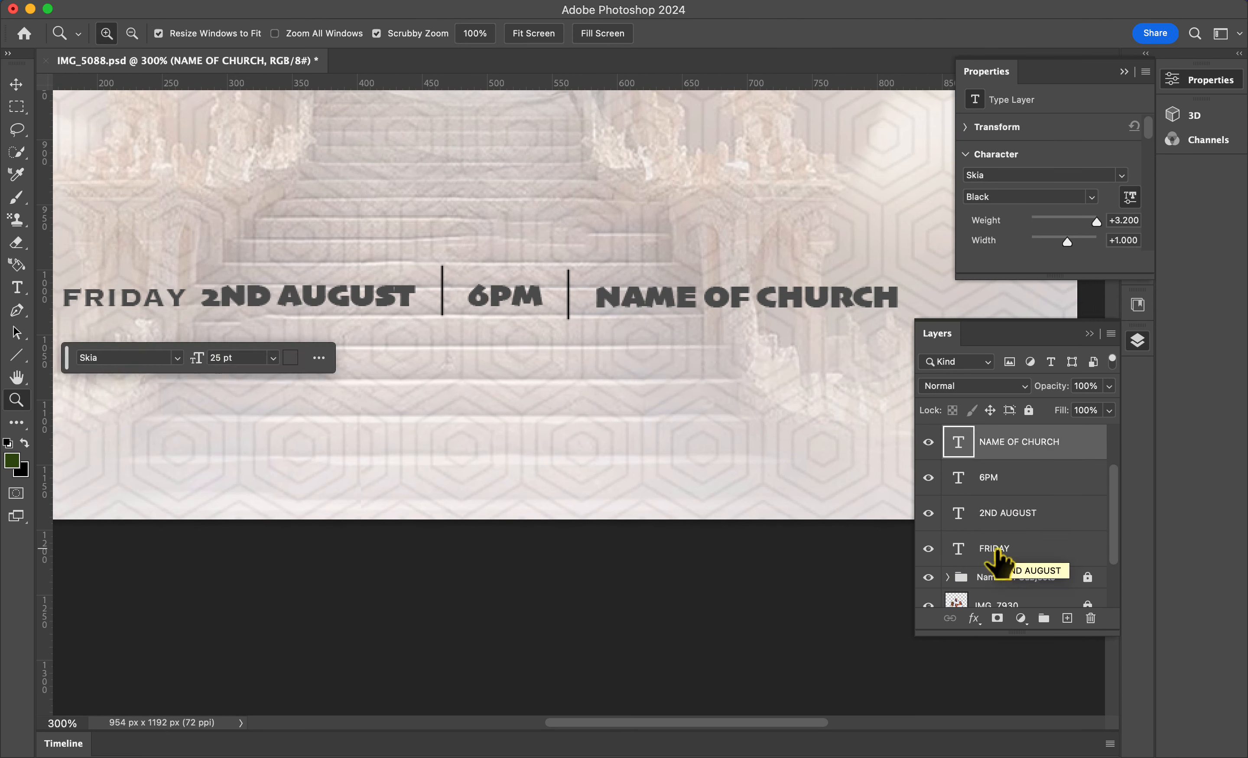
click(1026, 550)
key(super+j)
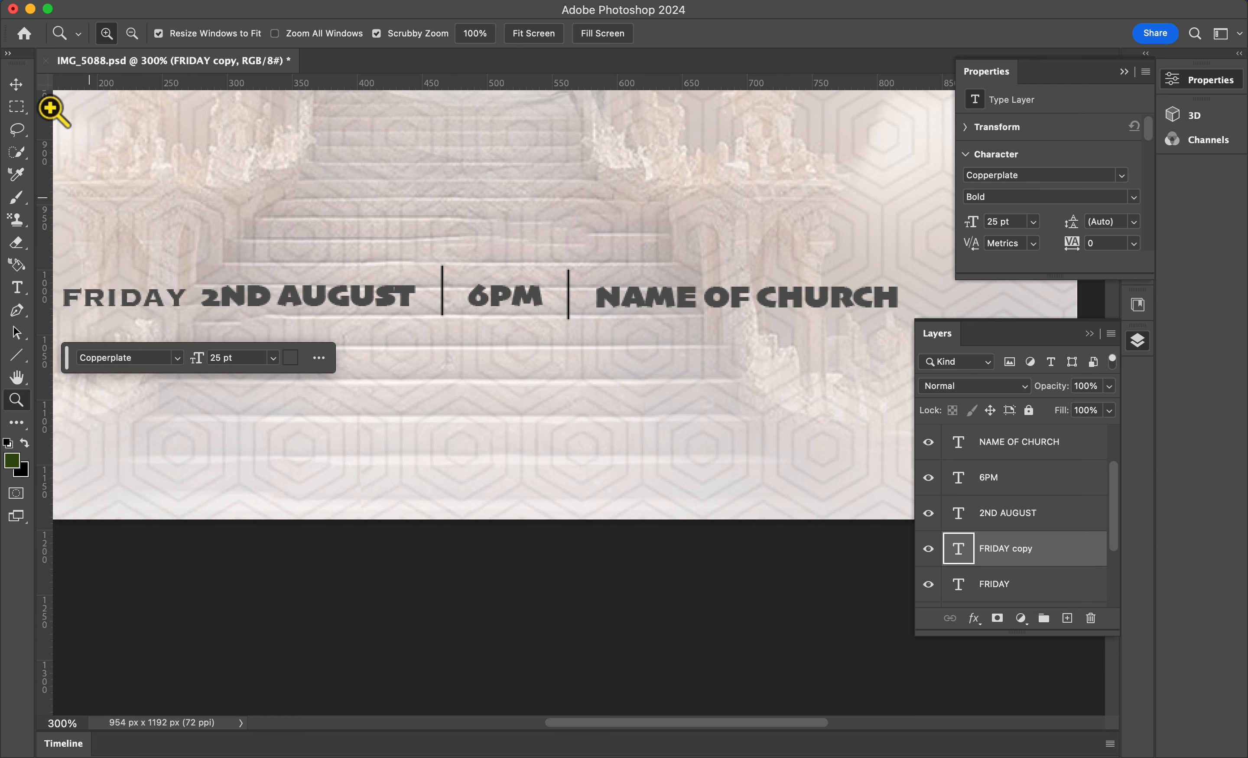
key(v)
key(BackSpace)
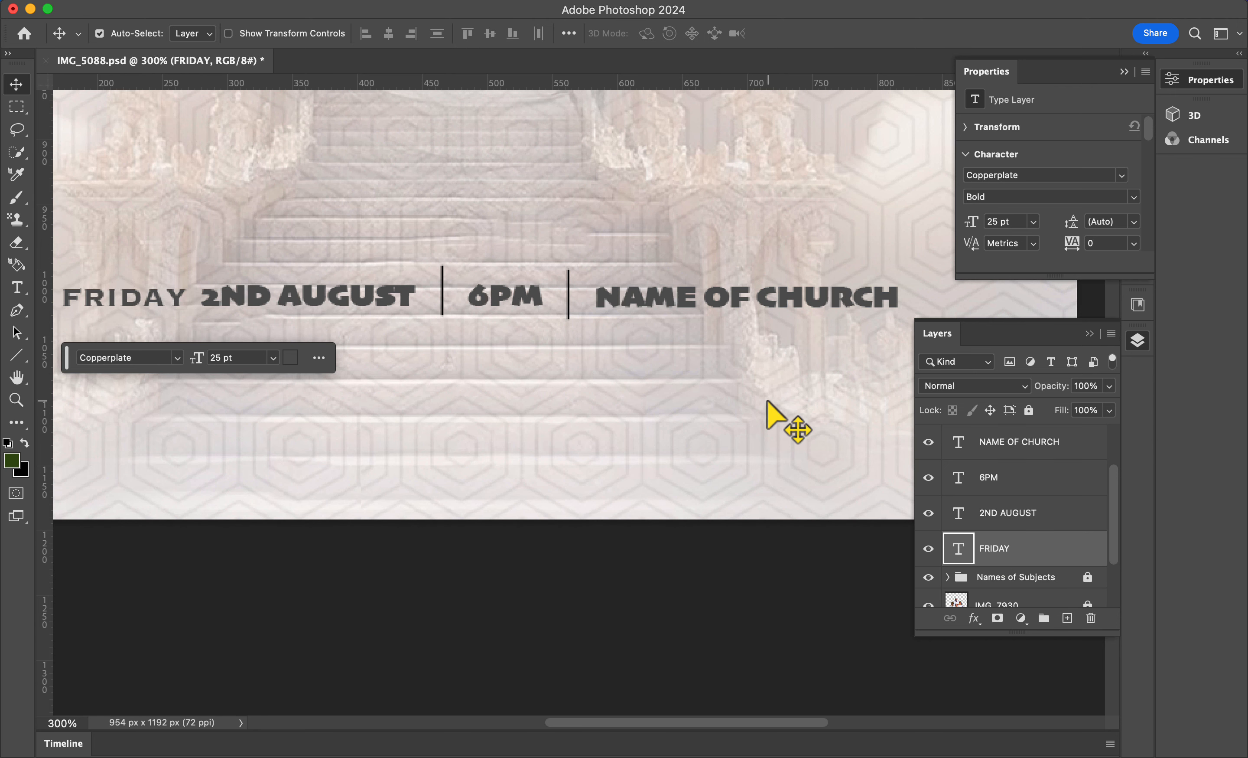
Step: Duplicate 'FRIDAY', move the copy beneath 'NAME OF CHURCH' and change it to 'ENTER LOCATION HERE'
key(super+j)
drag(139, 299, 698, 332)
double_click(699, 332)
text(ENTE)
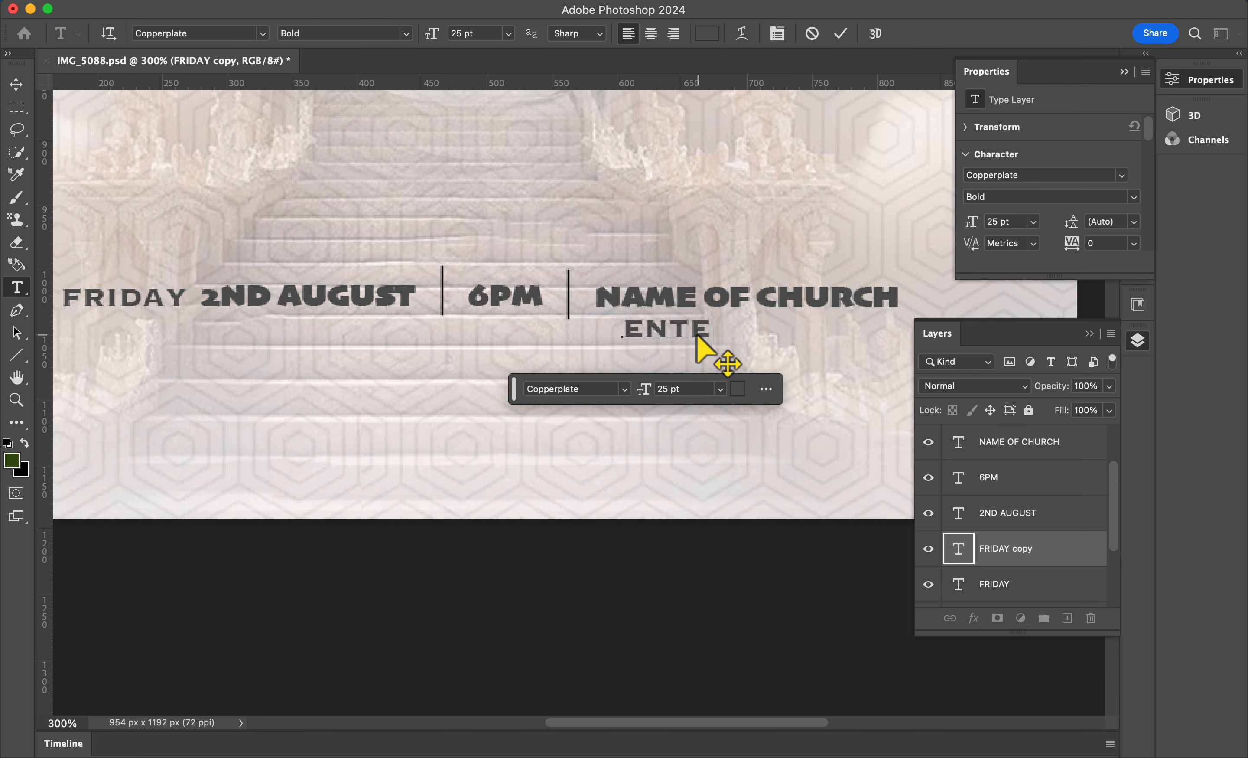
text(R LOCATION HERE)
scroll(719, 356, right, 3)
click(841, 34)
key(v)
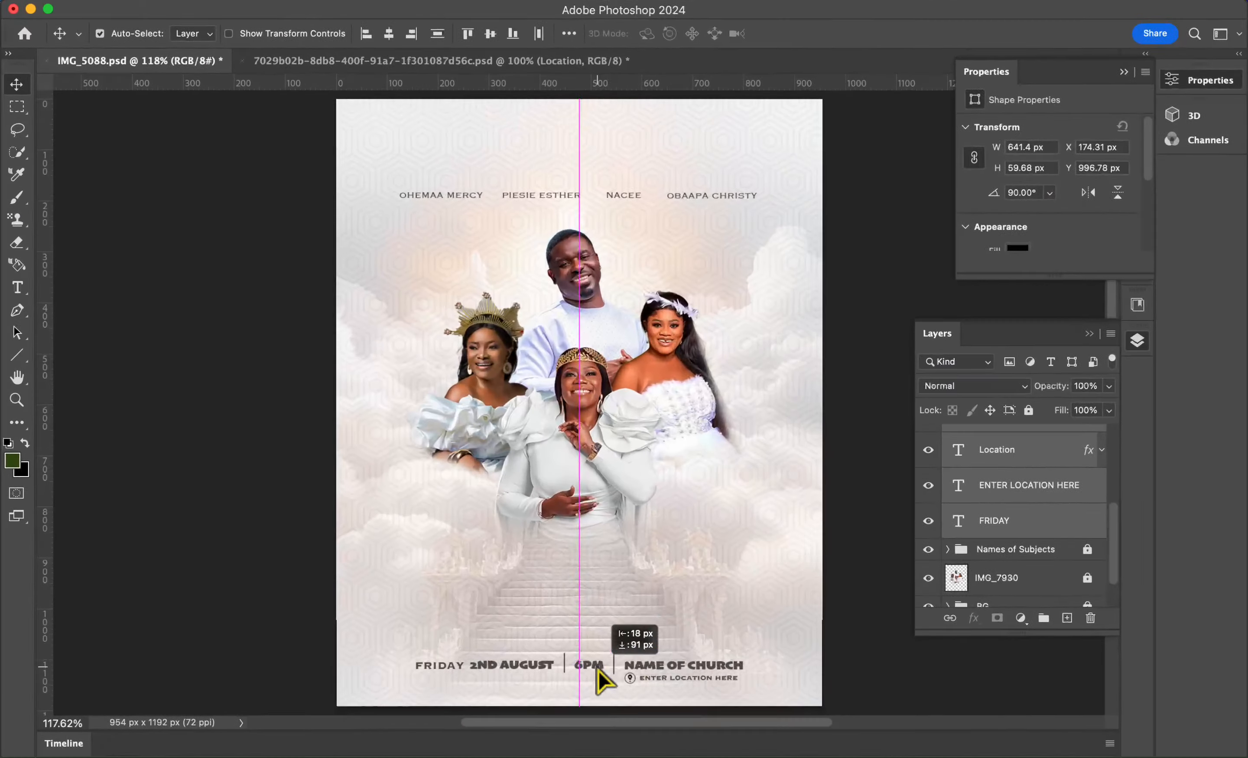
Step: Draw a white circle about 91 x 89 px near the top centre of the poster
right_click(16, 354)
click(56, 370)
drag(522, 109, 569, 156)
click(192, 33)
click(83, 125)
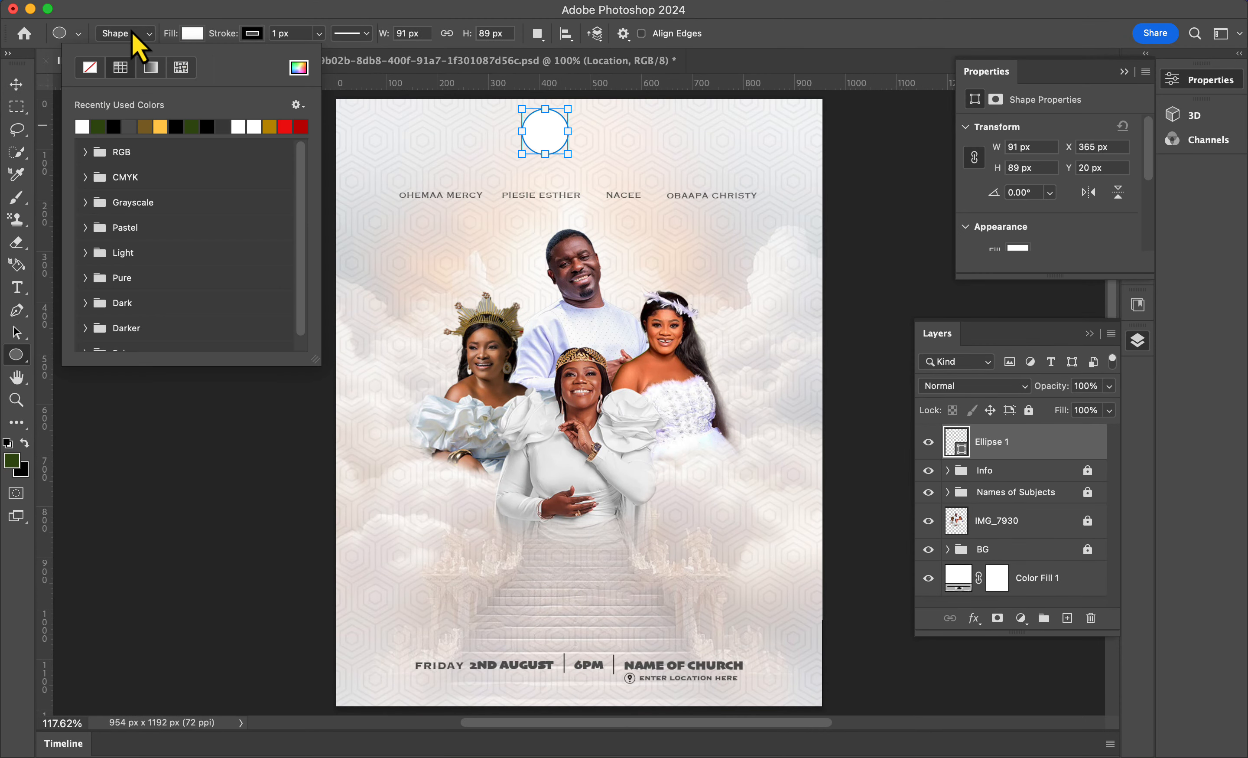
click(18, 85)
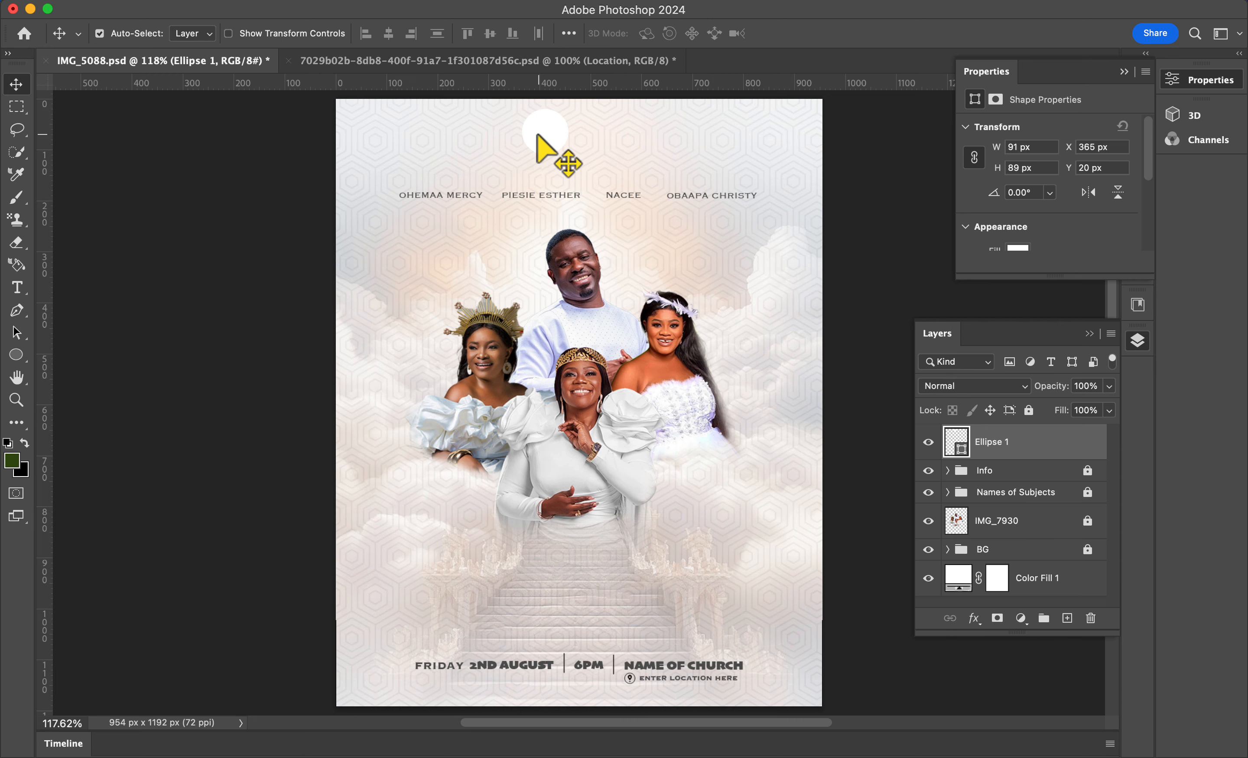
mouse_move(537, 134)
mouse_down()
mouse_move(573, 139)
mouse_move(532, 135)
mouse_up()
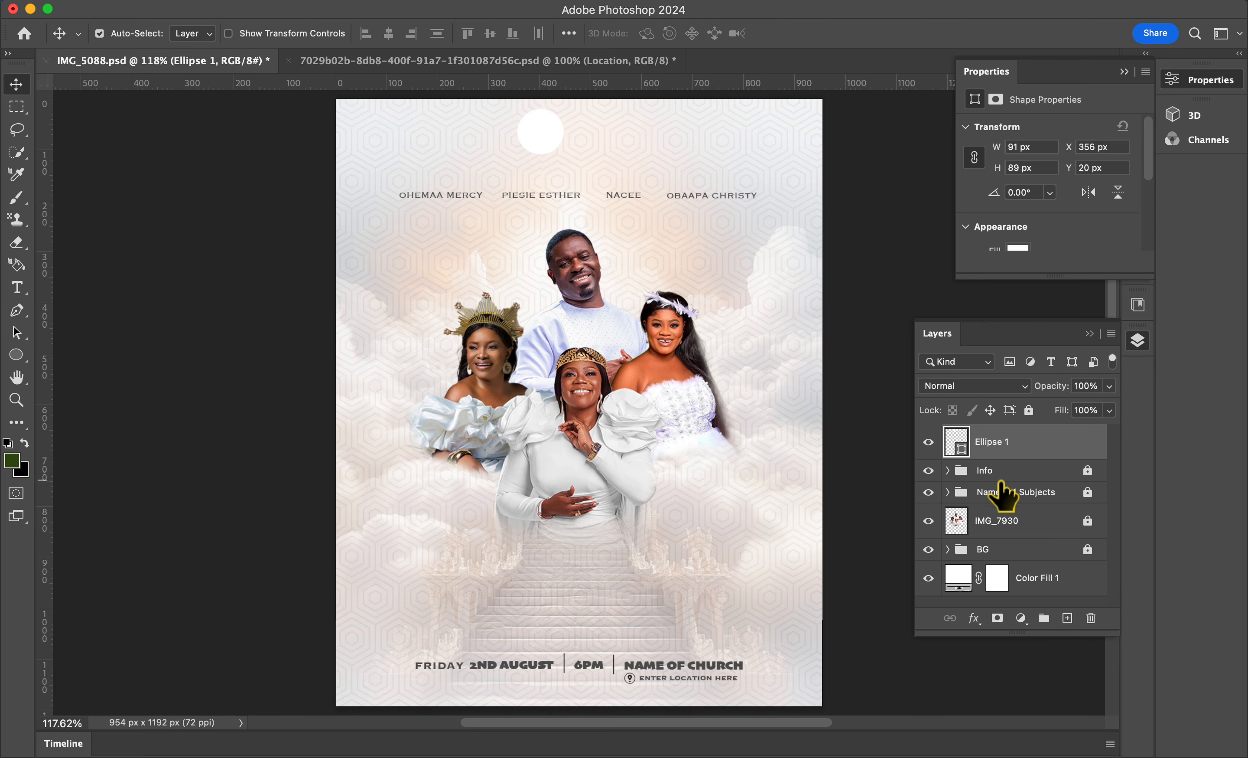
Step: Add the text 'Name of church' beside the circle and position it
click(1033, 469)
click(552, 133)
key(t)
click(615, 136)
text(Name of church)
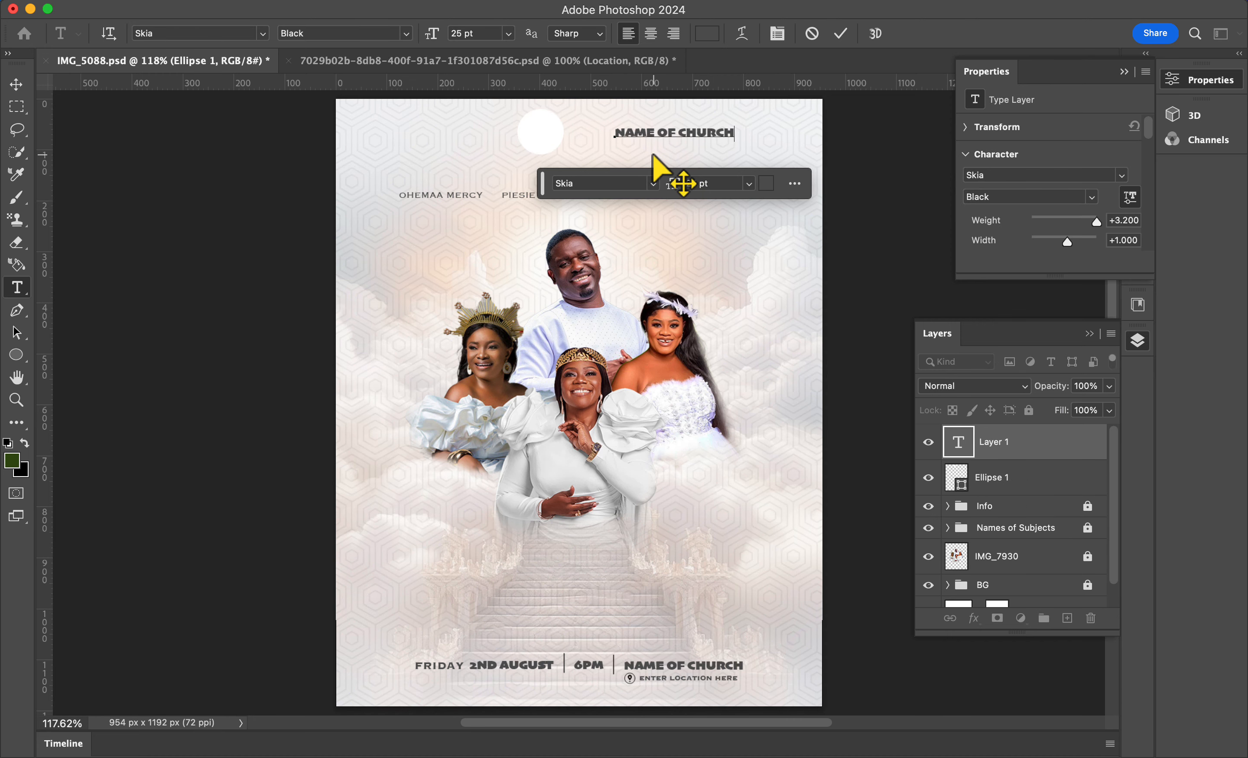
key(super+Return)
key(v)
drag(705, 129, 664, 124)
Step: Duplicate the 'FRIDAY' text out of the Info group and place the copy beneath 'Name of church'
key(super+plus)
scroll(663, 134, up, 6)
scroll(664, 134, right, 3)
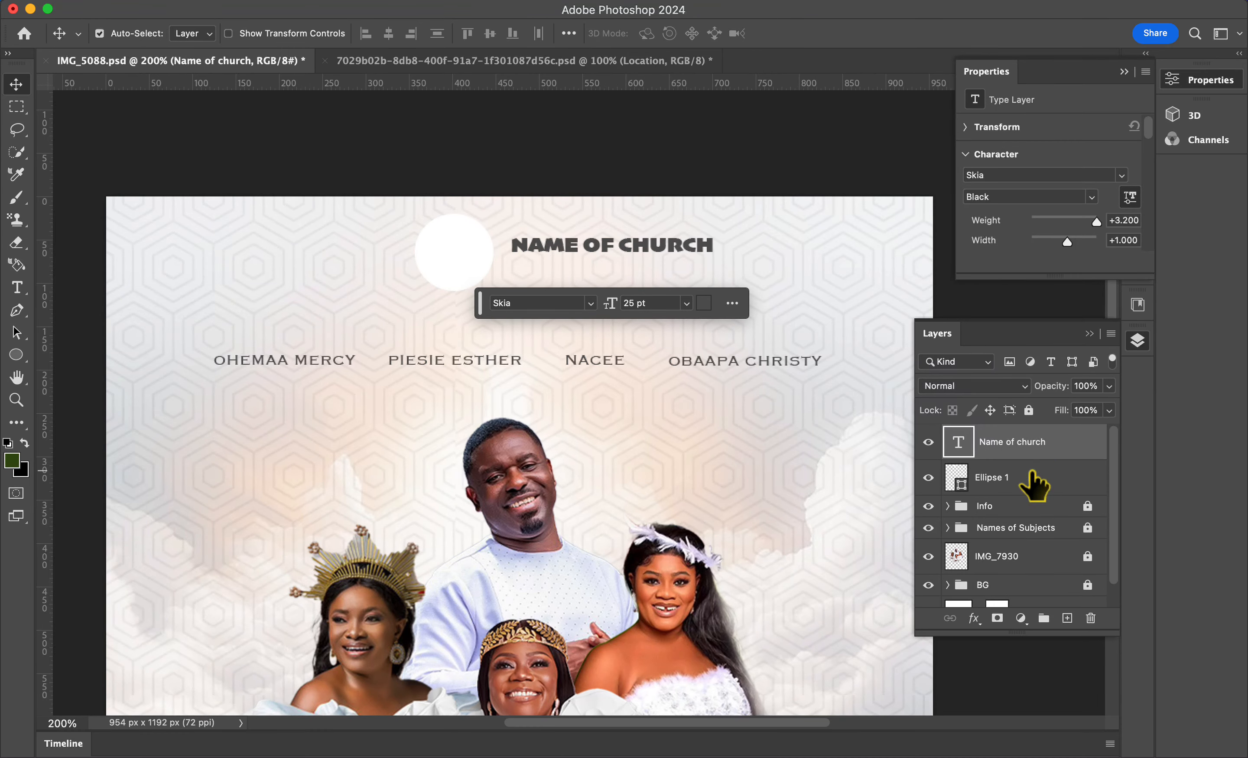
click(948, 505)
scroll(1012, 555, down, 5)
click(1038, 530)
key(super+j)
drag(1038, 530, 1038, 459)
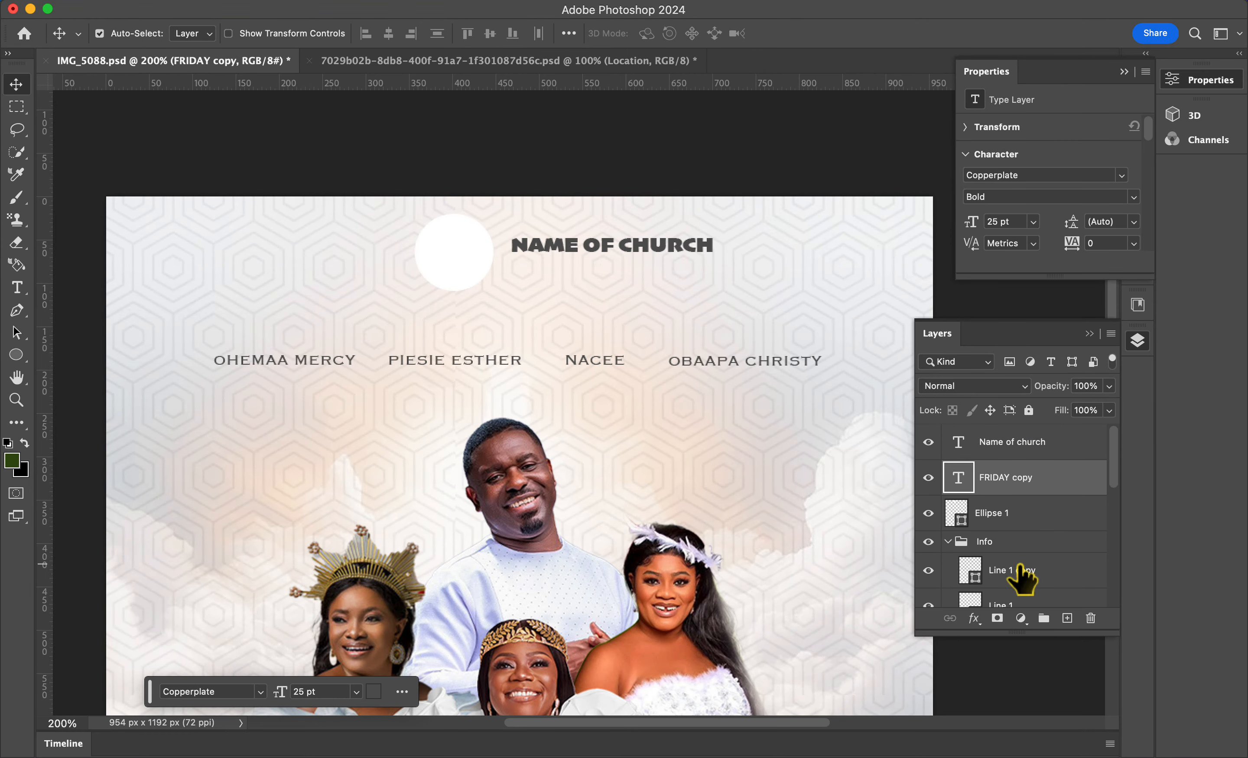
click(948, 541)
click(1015, 542)
click(1016, 477)
scroll(641, 485, down, 10)
drag(281, 438, 670, 97)
scroll(685, 361, up, 8)
drag(695, 664, 581, 174)
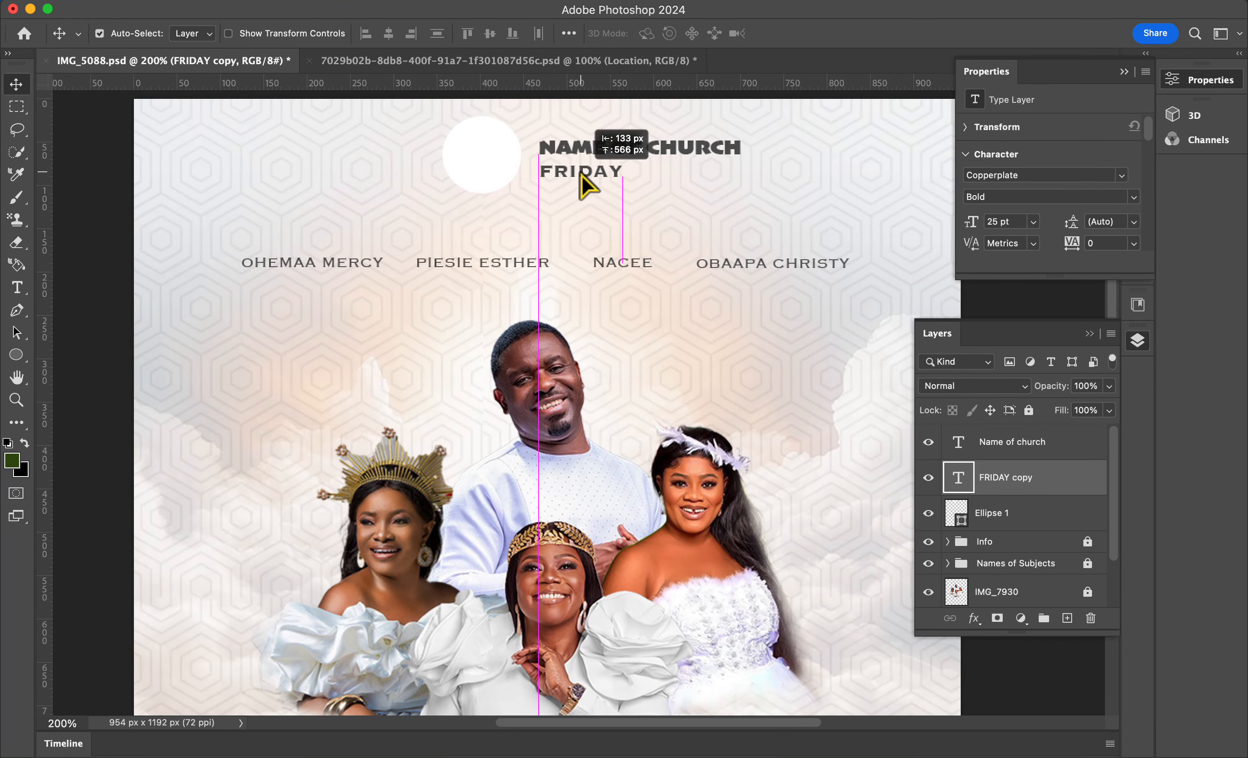
Step: Change the copied text to 'P R E S E N T S'
double_click(581, 174)
text(P R E S E N T S)
drag(705, 171, 599, 170)
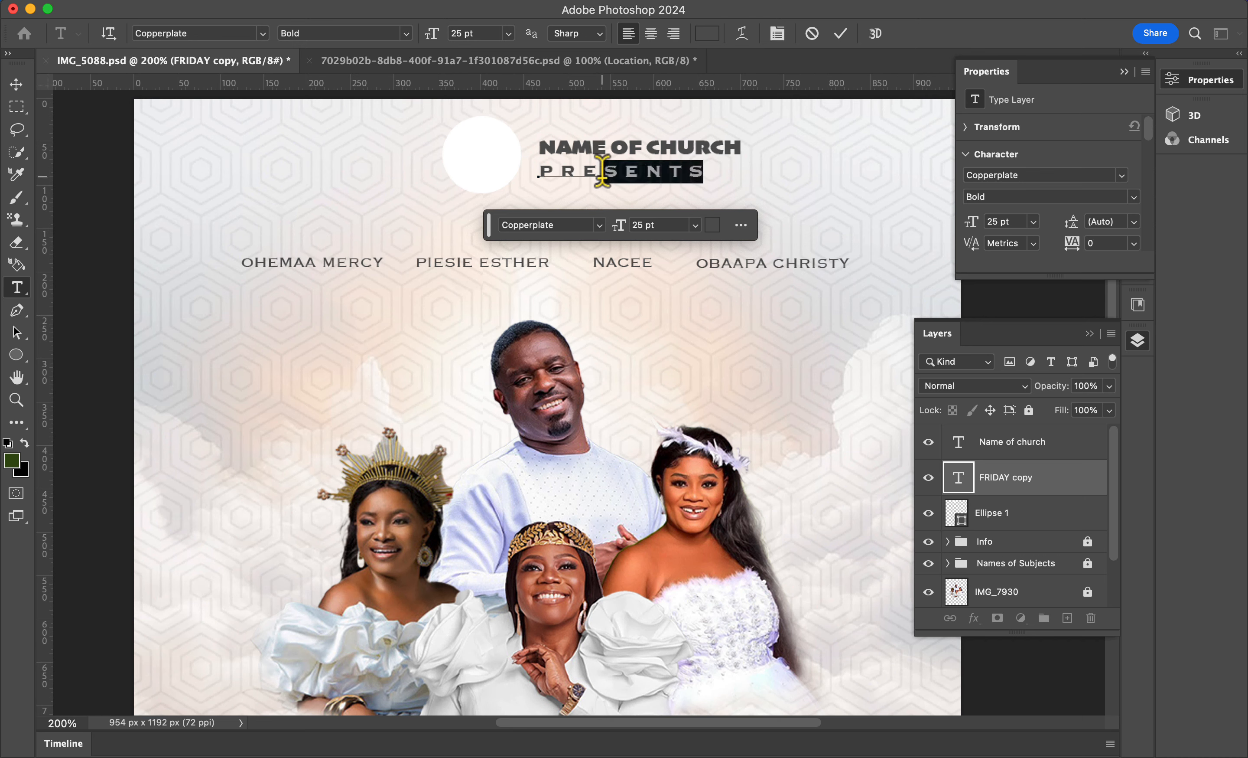
click(838, 34)
Step: Format 'P R E S E N T S' in Arial Black, 20 pt, leading 37 pt, tracking 180, vertical scale 70%
click(1015, 175)
text(arial bl)
click(1006, 219)
click(1006, 221)
text(20)
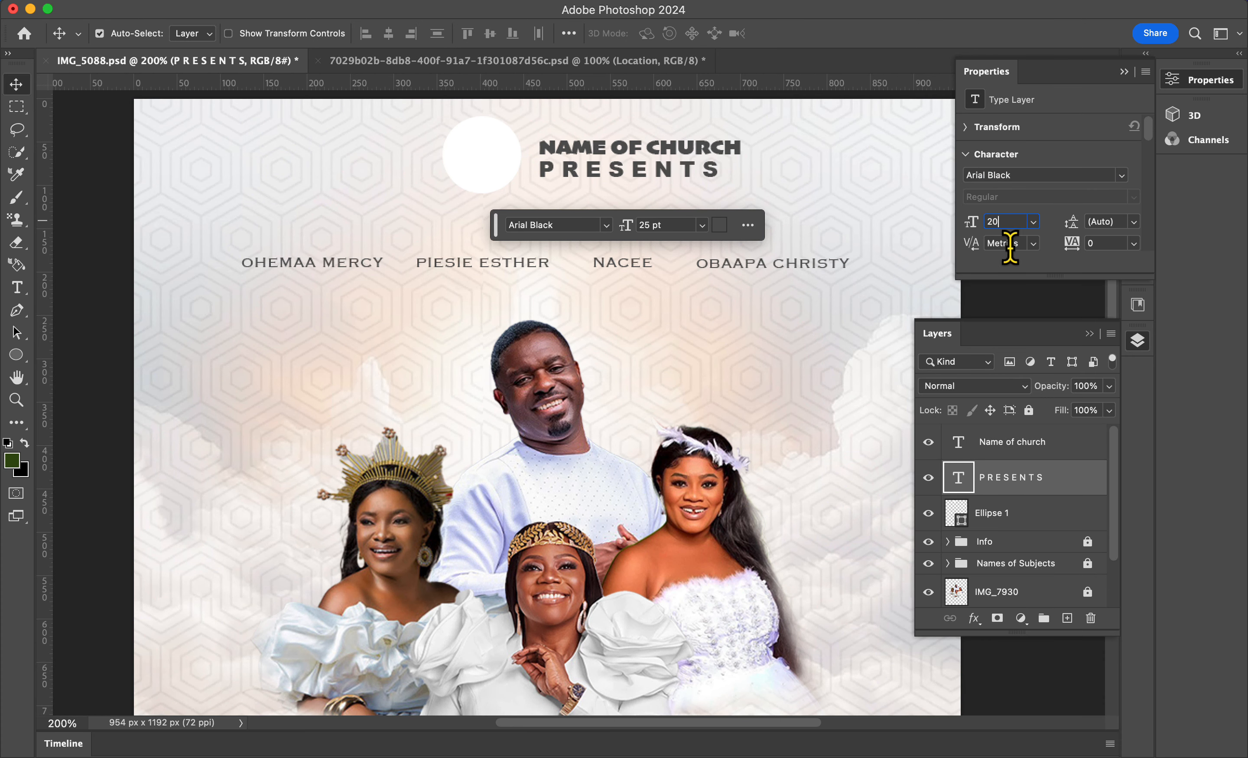
click(1098, 221)
text(37)
click(1098, 243)
text(180)
key(Return)
scroll(1030, 231, down, 3)
click(1007, 194)
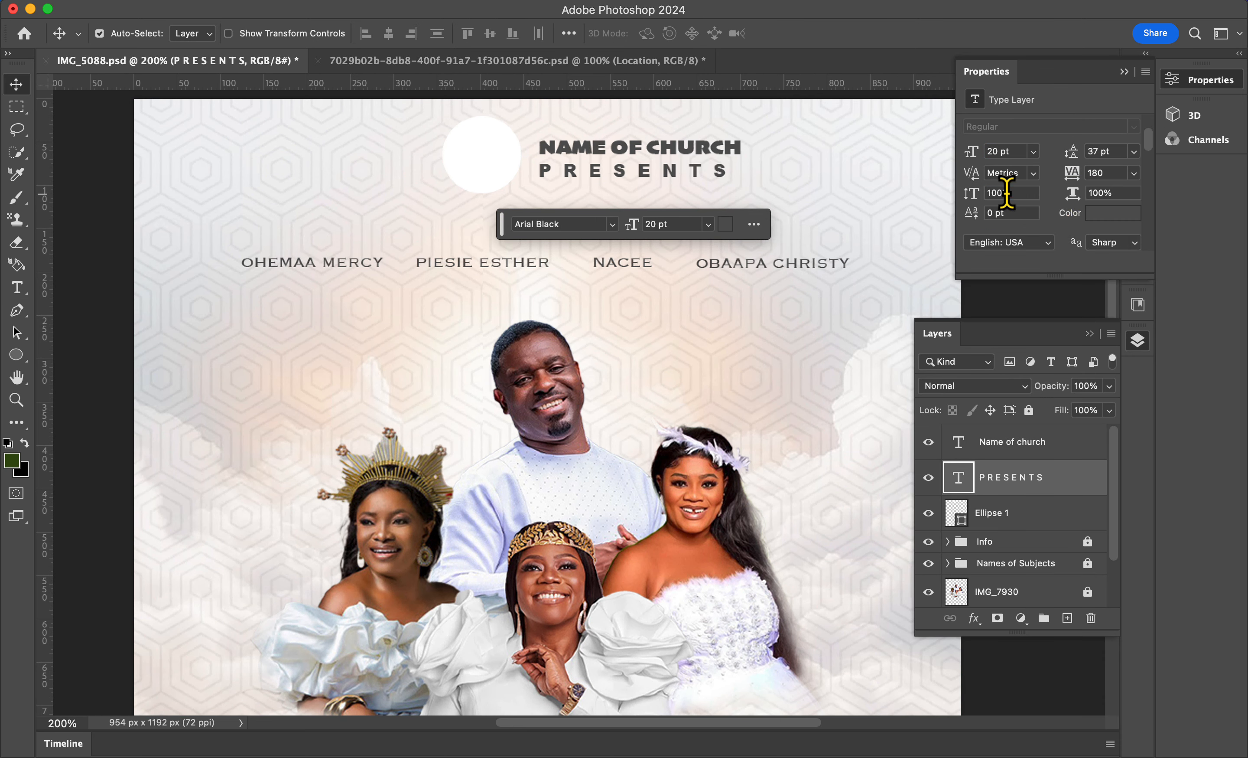
text(70)
key(Return)
Step: Group the church name, 'P R E S E N T S' and circle layers into a group named 'Name & Logo of Church'
scroll(1019, 234, down, 2)
click(1124, 72)
click(985, 444)
shift+click(990, 513)
click(1111, 333)
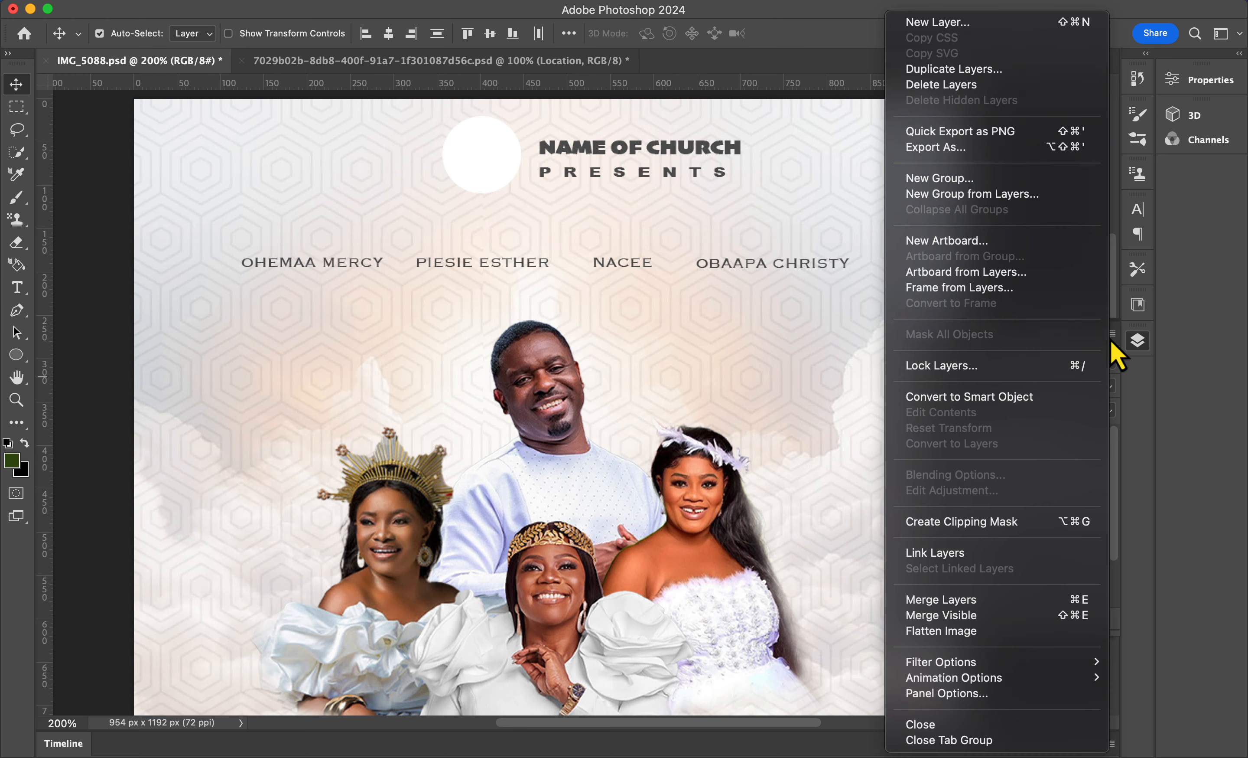
click(972, 194)
text(Name & Logo og)
key(BackSpace)
text(f Church)
key(Return)
key(super+0)
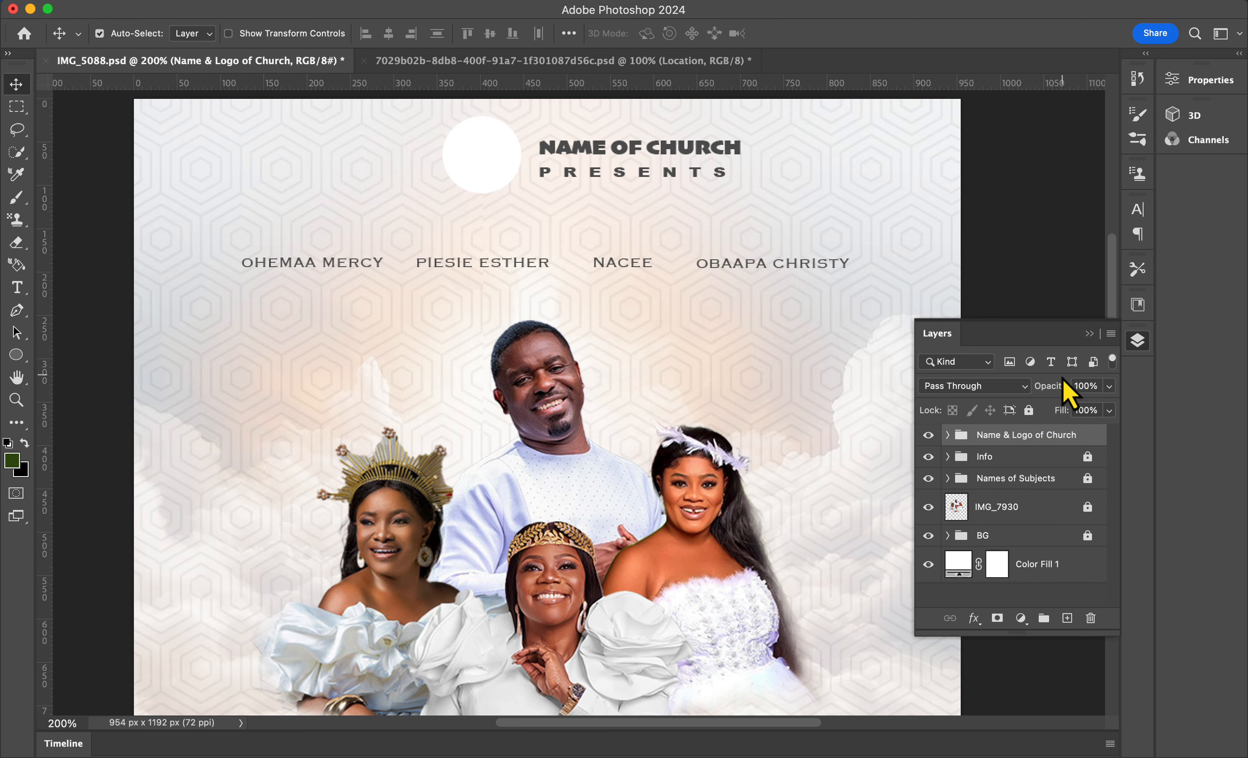
Step: Add centred two-line text 'THE' / 'ENCOUNTER' over the staircase
key(t)
click(546, 548)
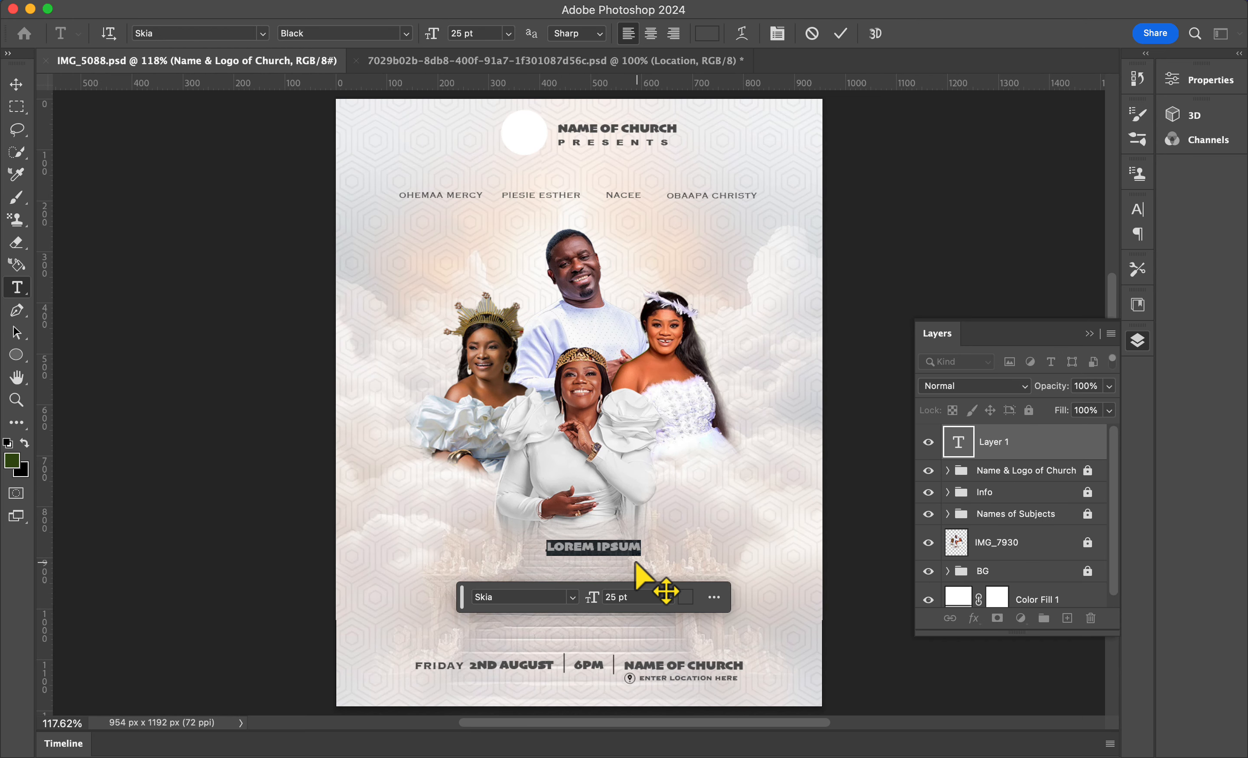
text(THE)
key(Return)
text(ENCOUNTE)
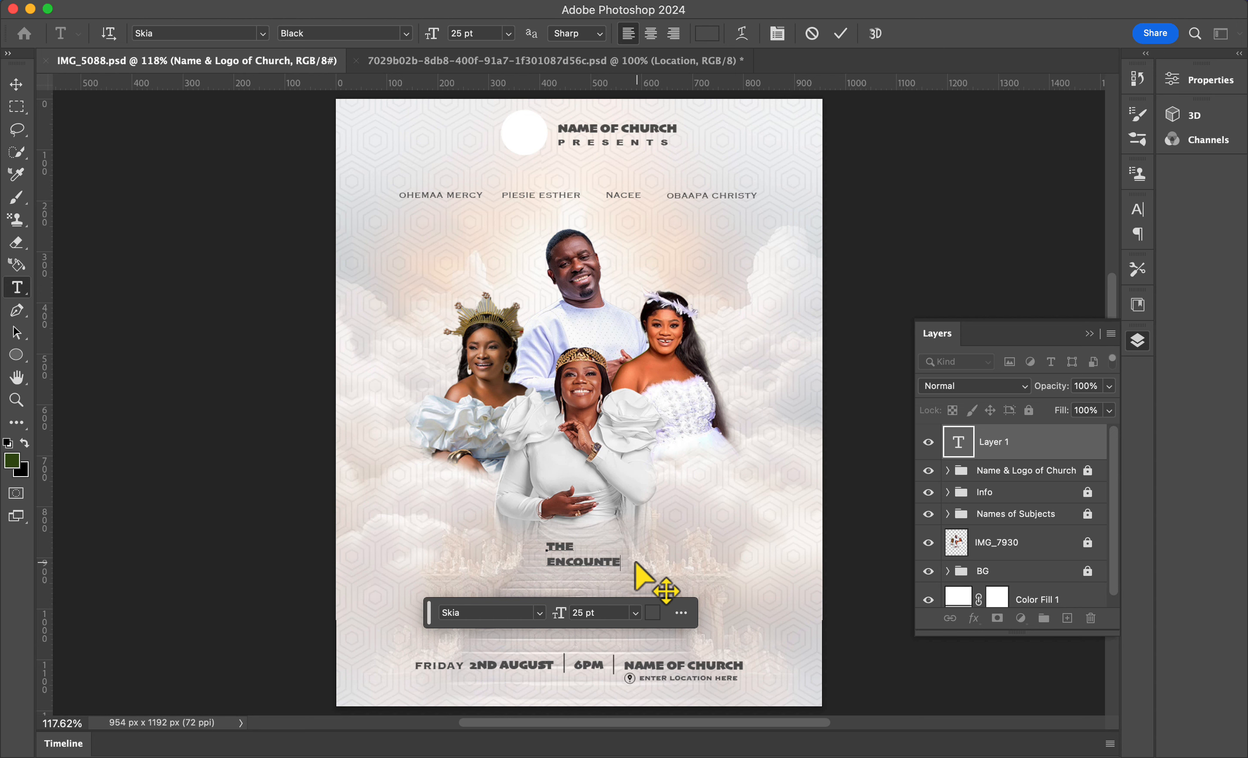
text(R)
click(651, 34)
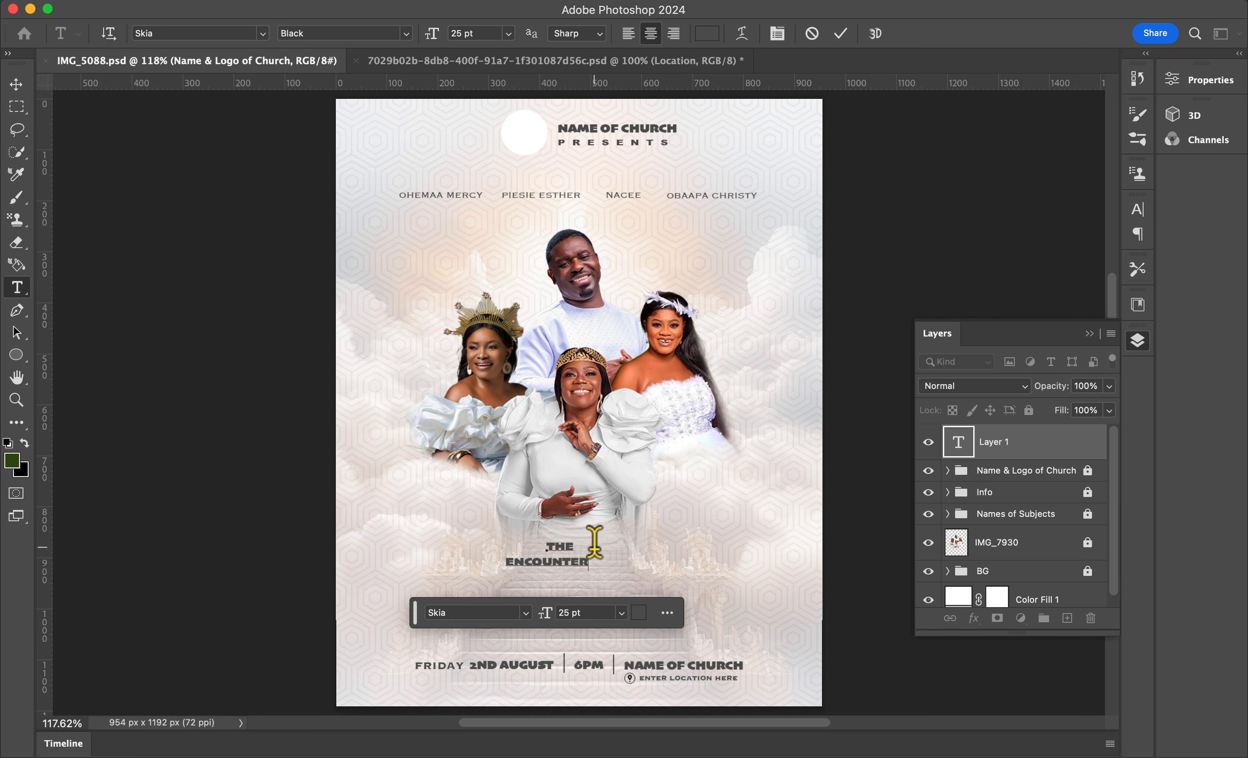
Step: Set the title's font to Akira Expanded Super Bold and its colour to #FFCA4C
key(super+a)
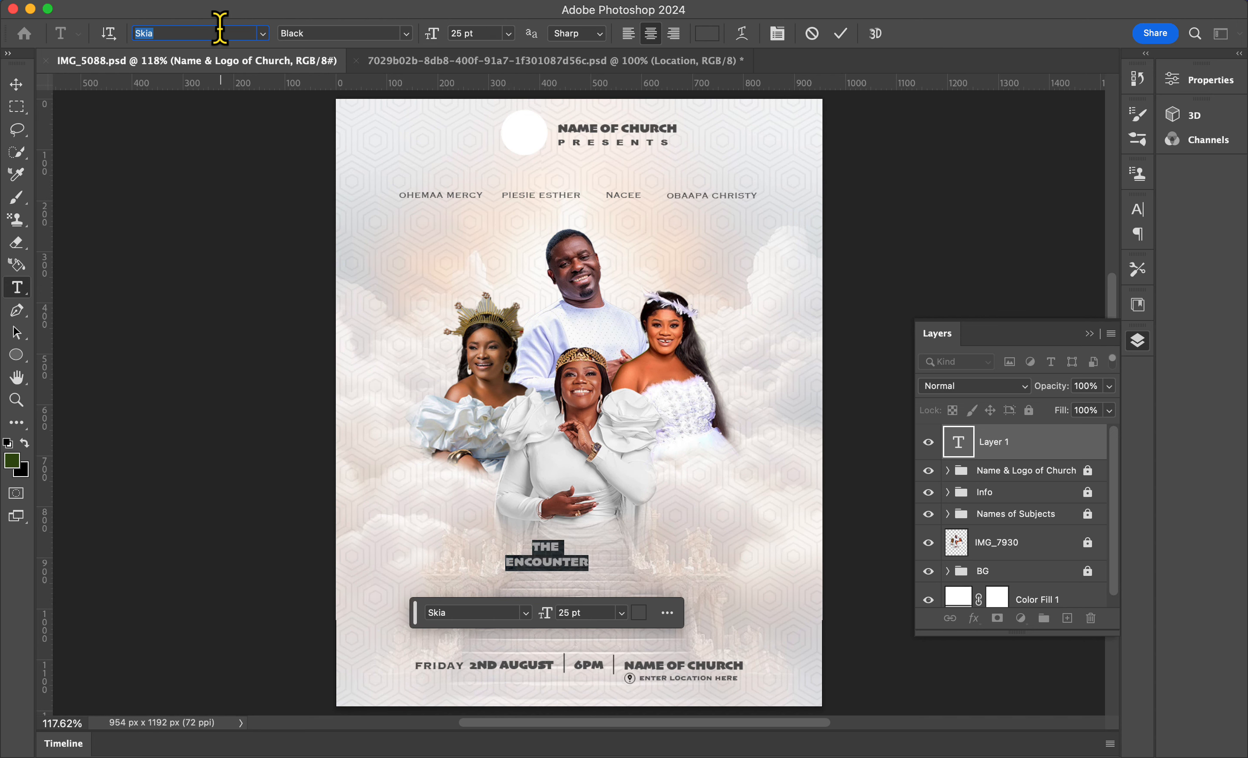
text(akira)
click(243, 91)
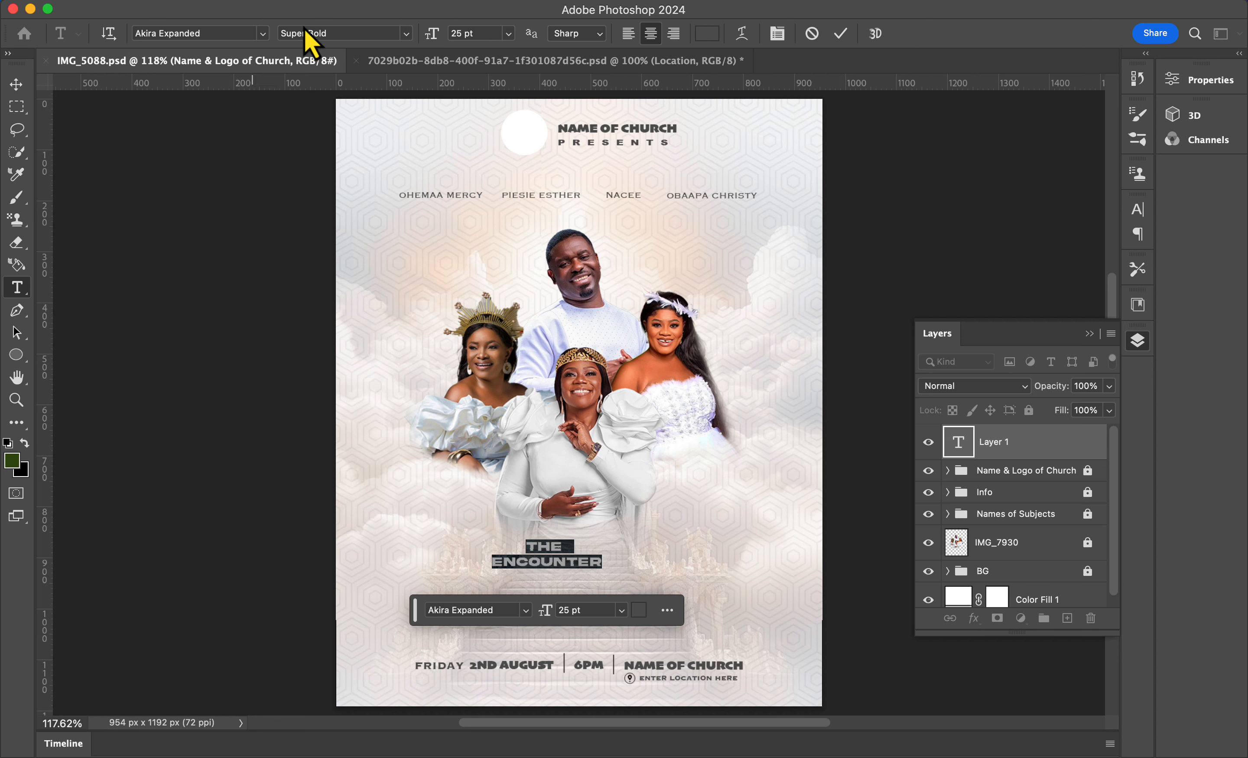
click(707, 34)
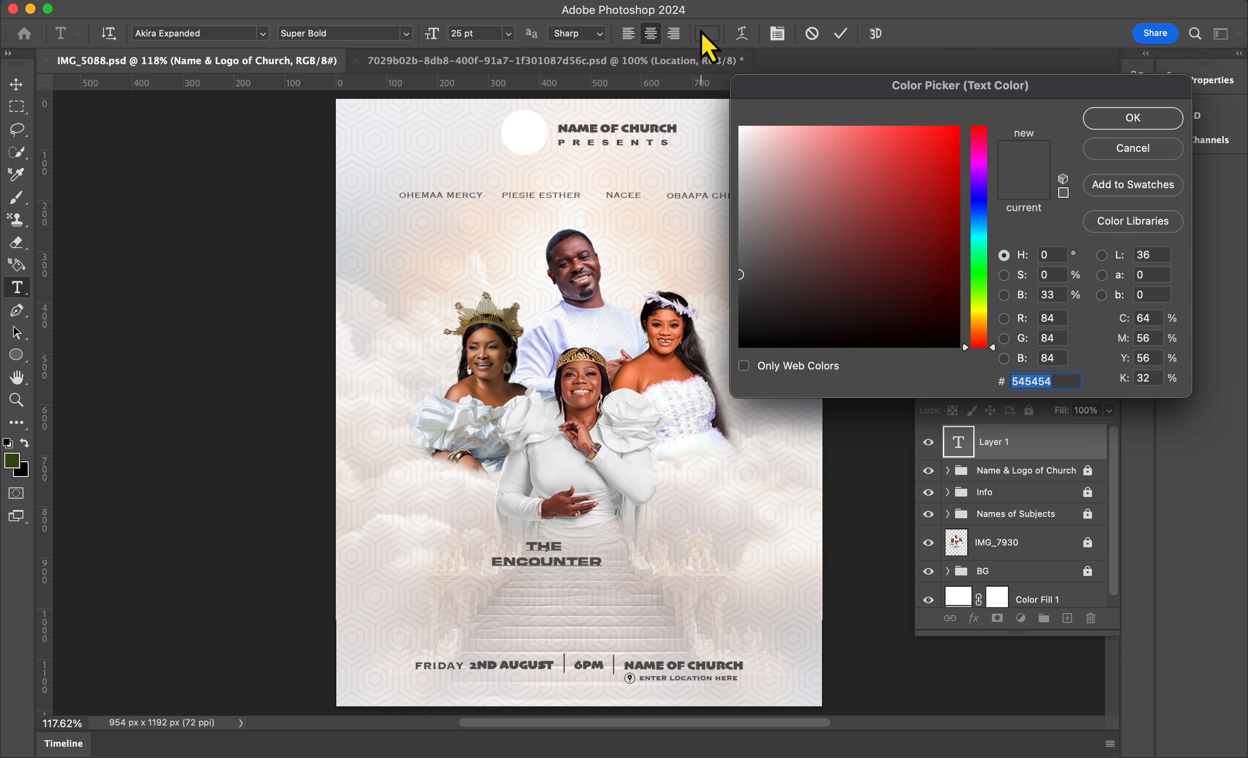
text(FFCA4C)
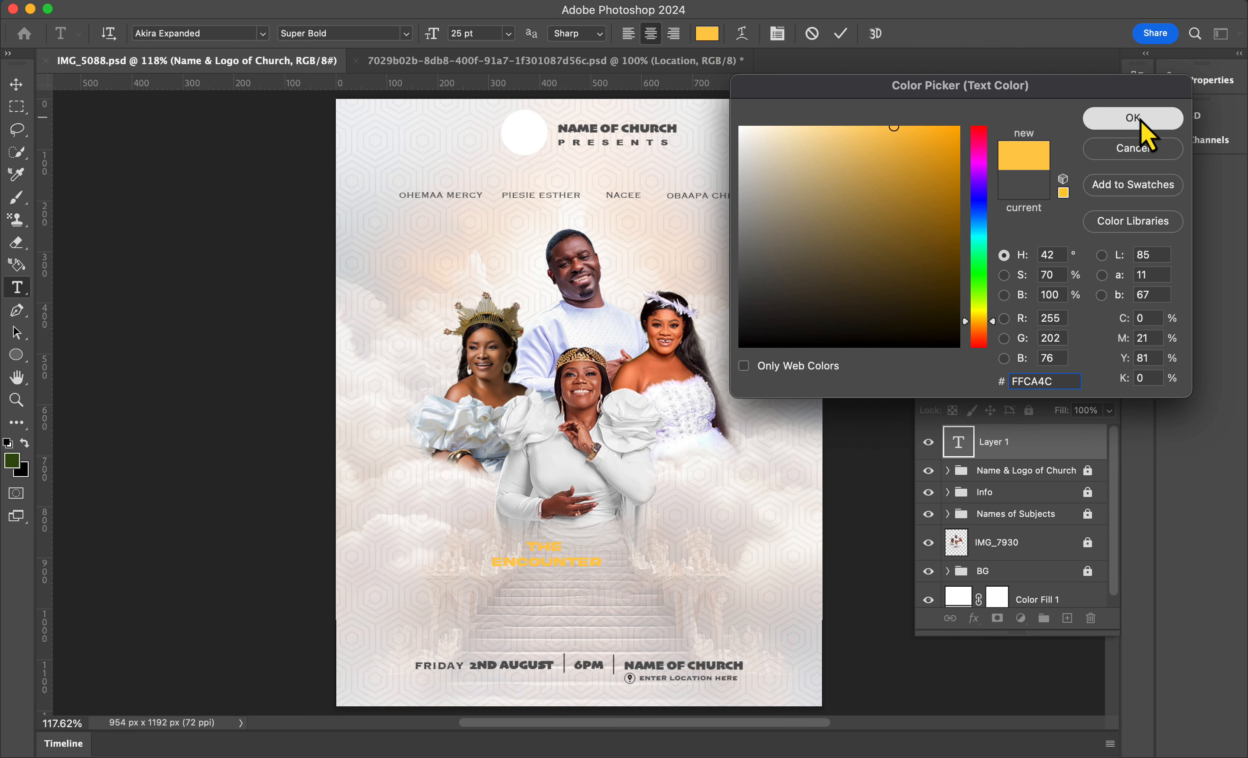
click(1133, 118)
Step: Enlarge the title to about 71 pt and centre it above the event details
click(17, 84)
key(ctrl+t)
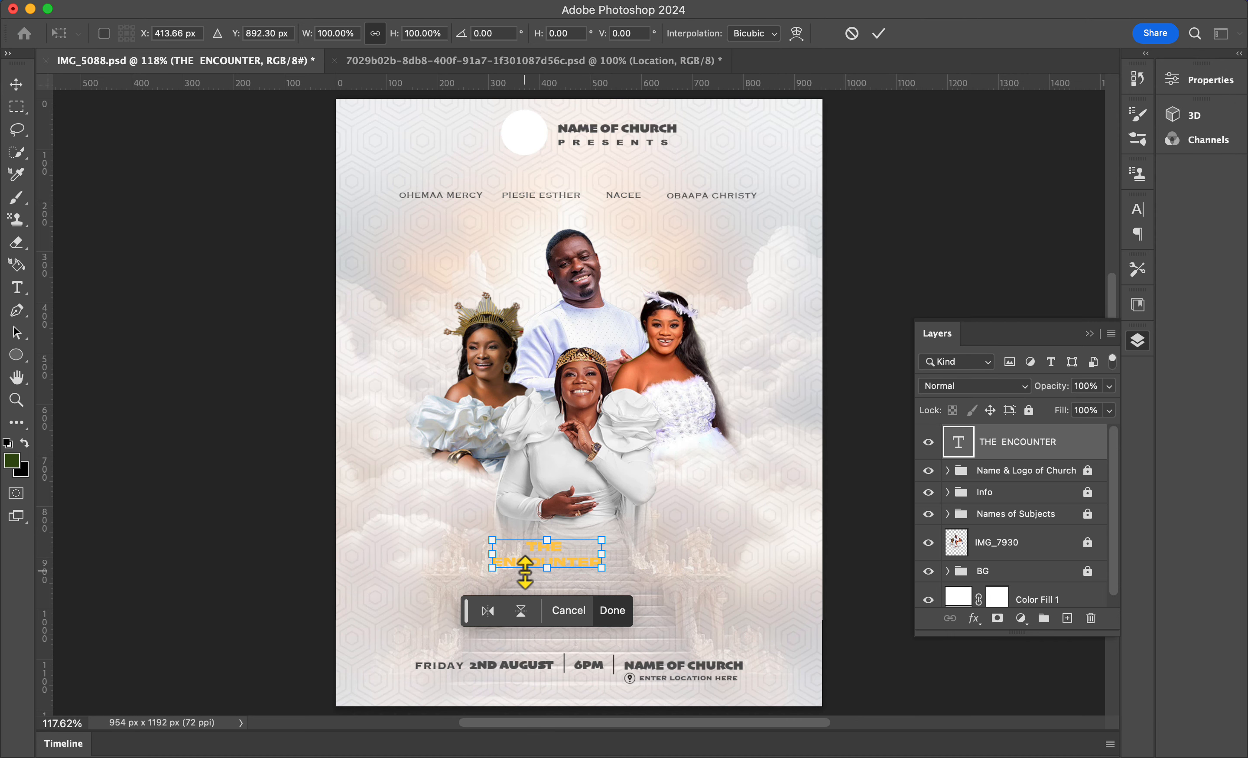
drag(601, 564, 712, 646)
drag(658, 602, 763, 668)
drag(627, 593, 598, 575)
key(Return)
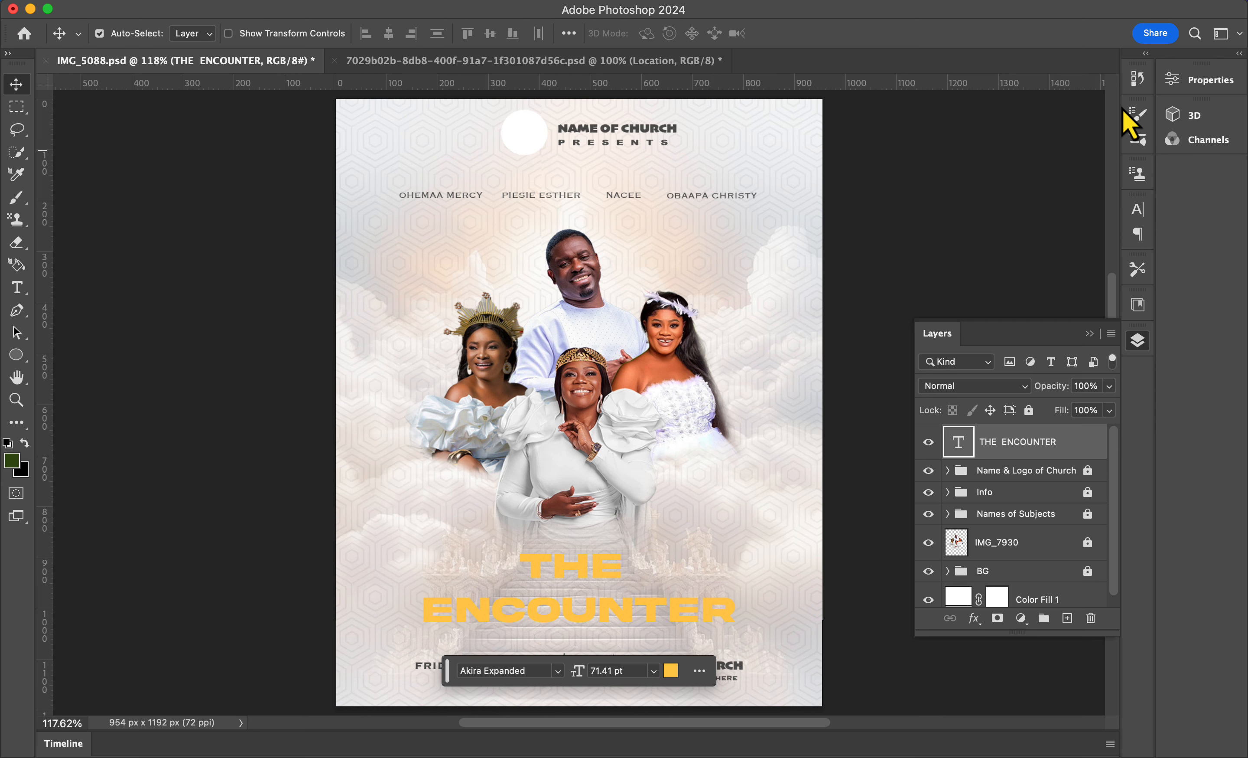
Step: Convert the title into a 3D extrusion and adjust its orientation slightly
click(1179, 116)
click(998, 322)
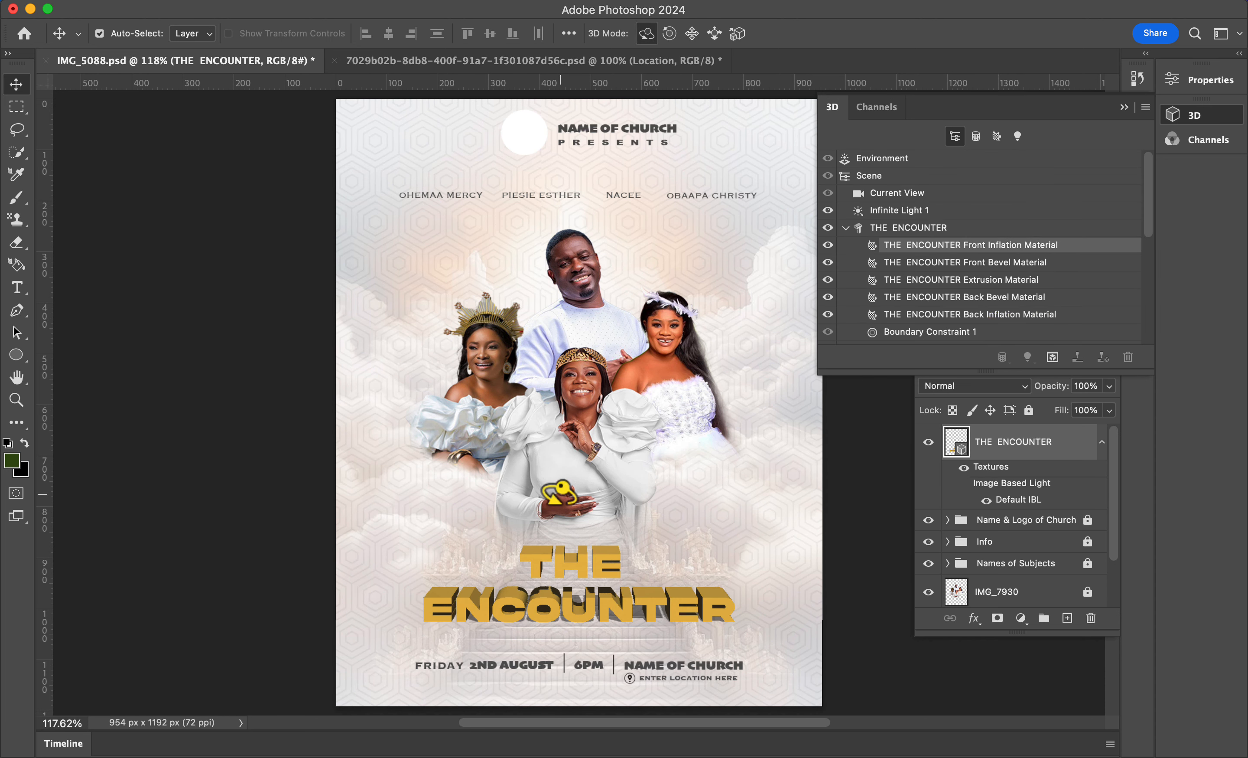
click(561, 566)
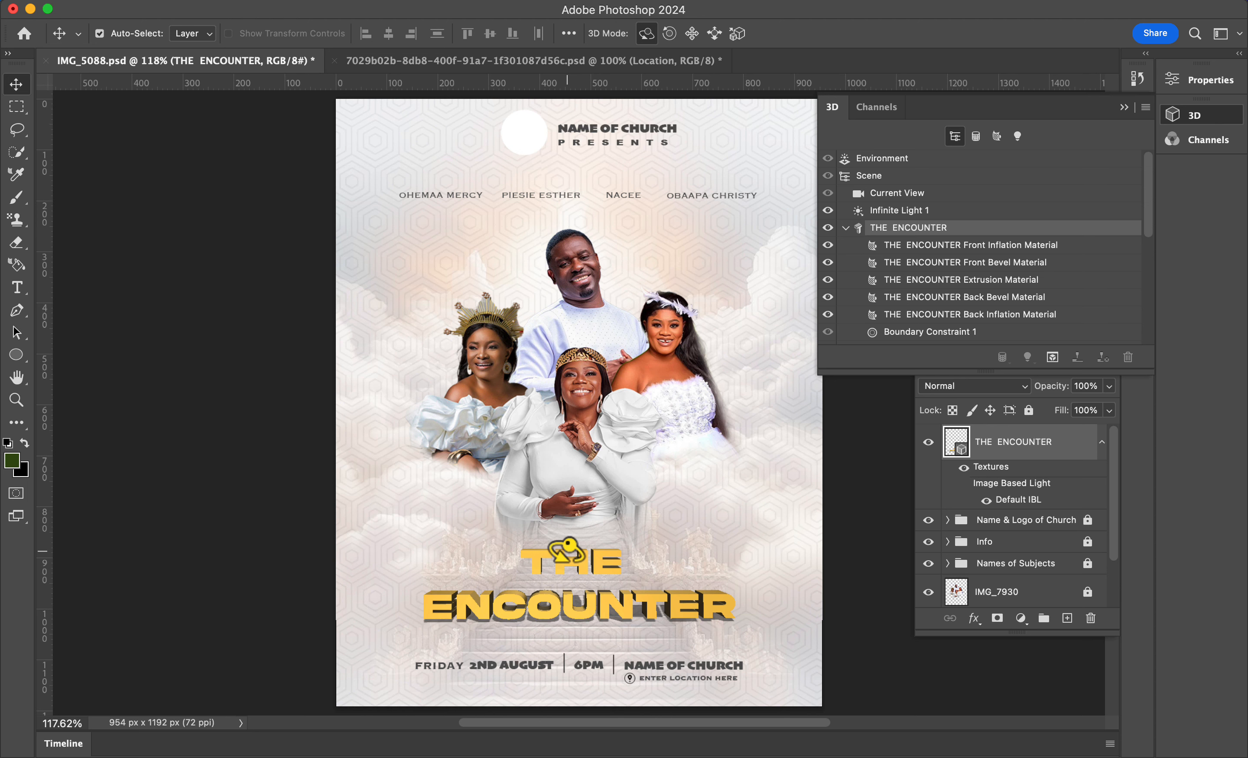
click(564, 552)
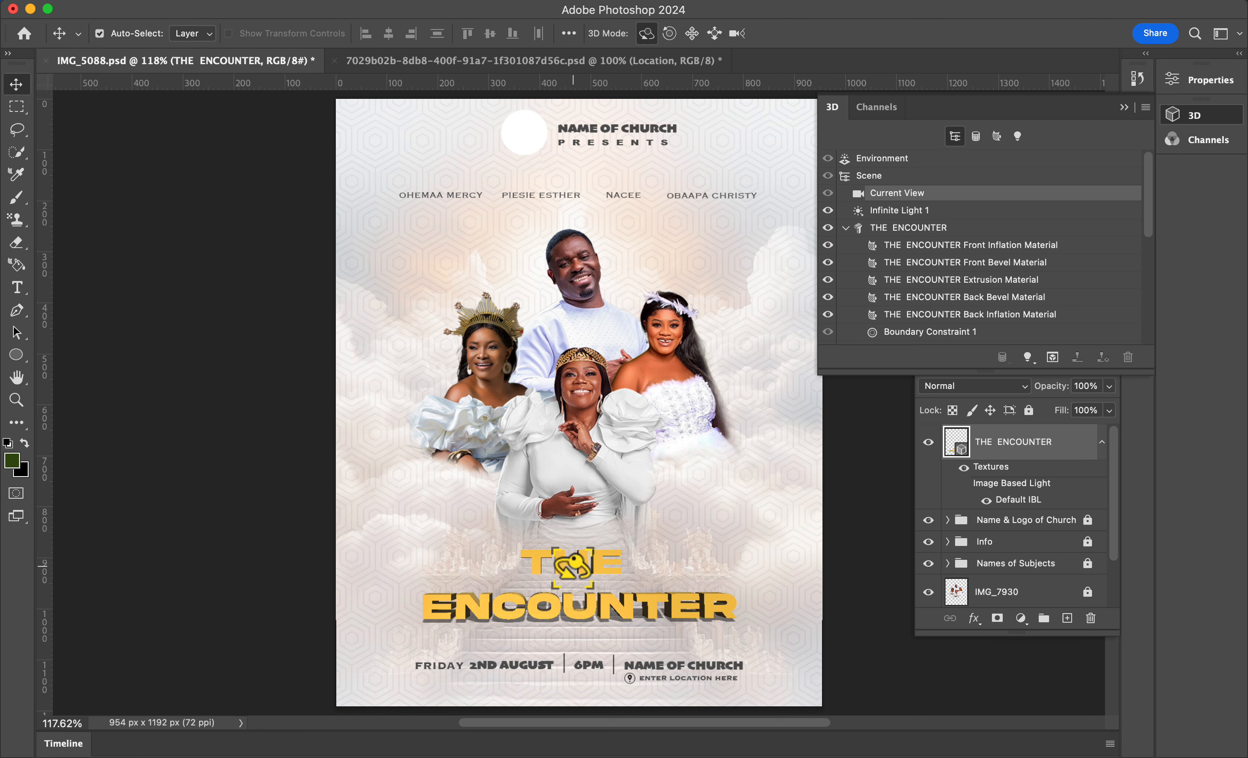
drag(573, 562, 568, 556)
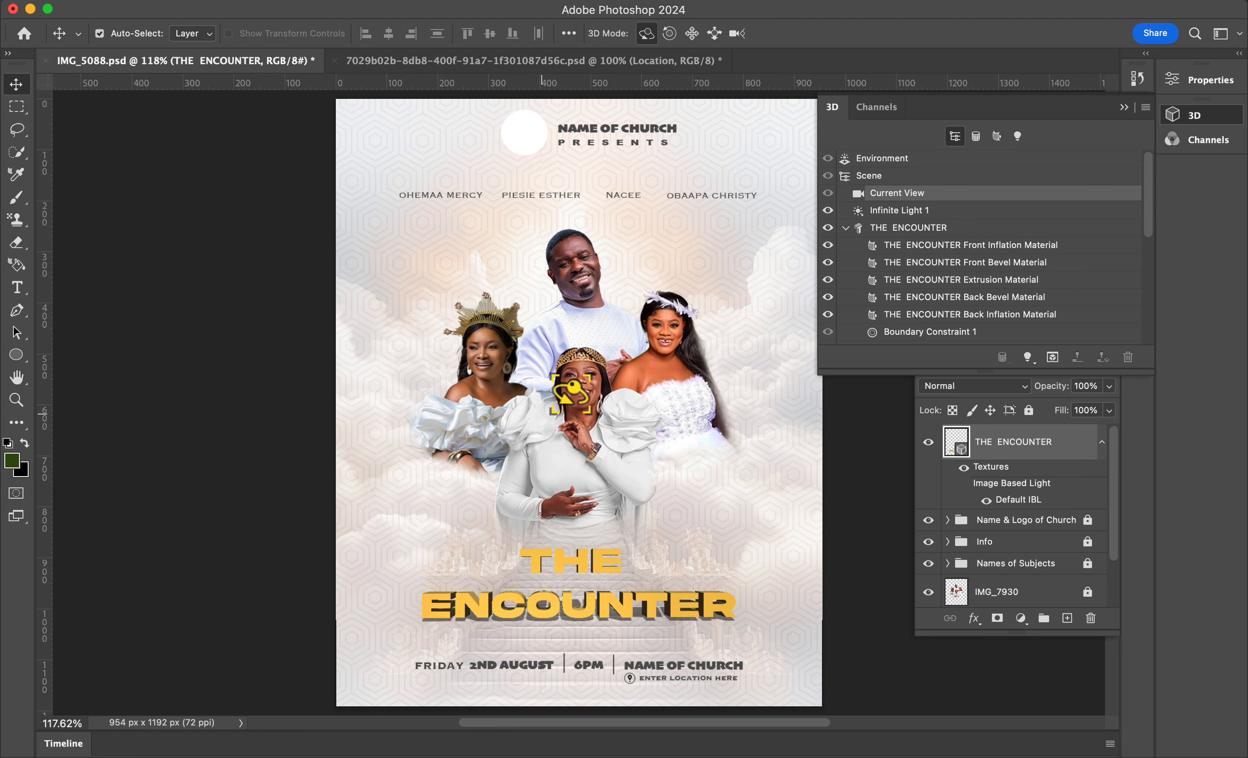
Step: Set the title's extrusion material base colour to the gold at -2 stops intensity
click(871, 246)
double_click(871, 281)
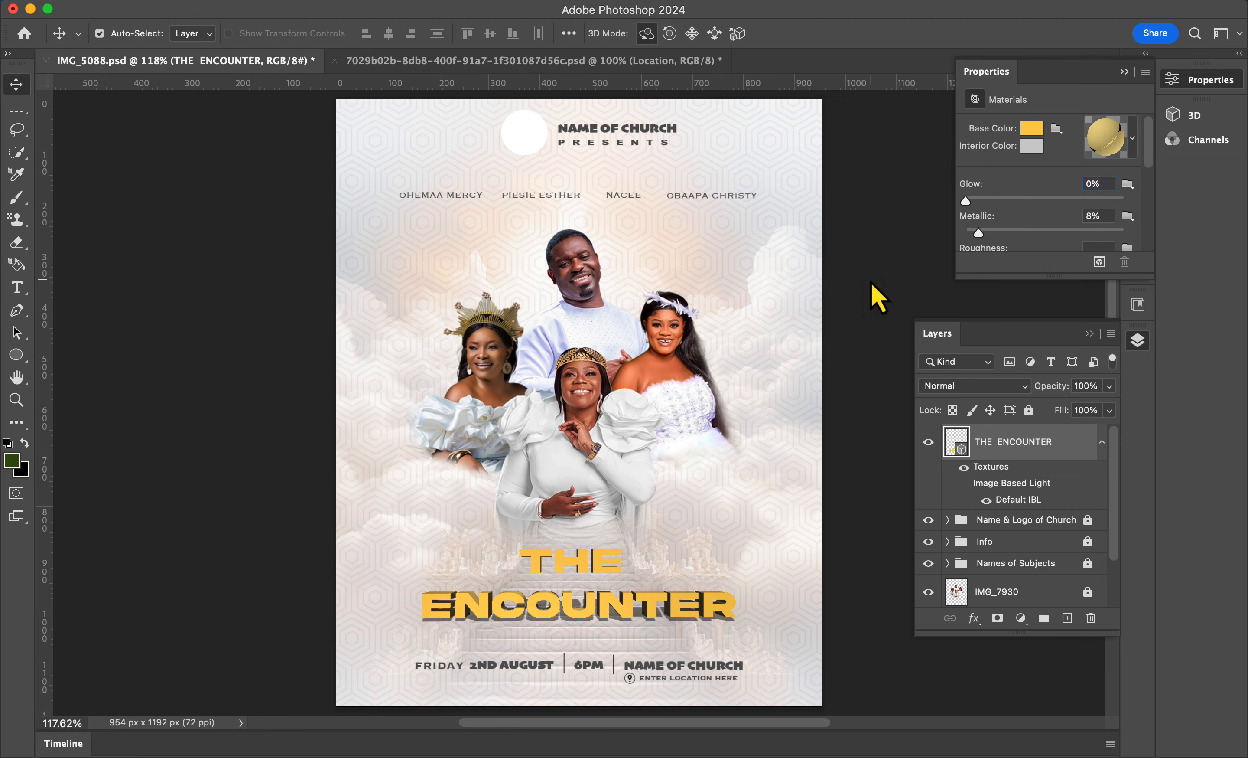
click(1022, 133)
key(super+equal)
scroll(602, 553, down, 5)
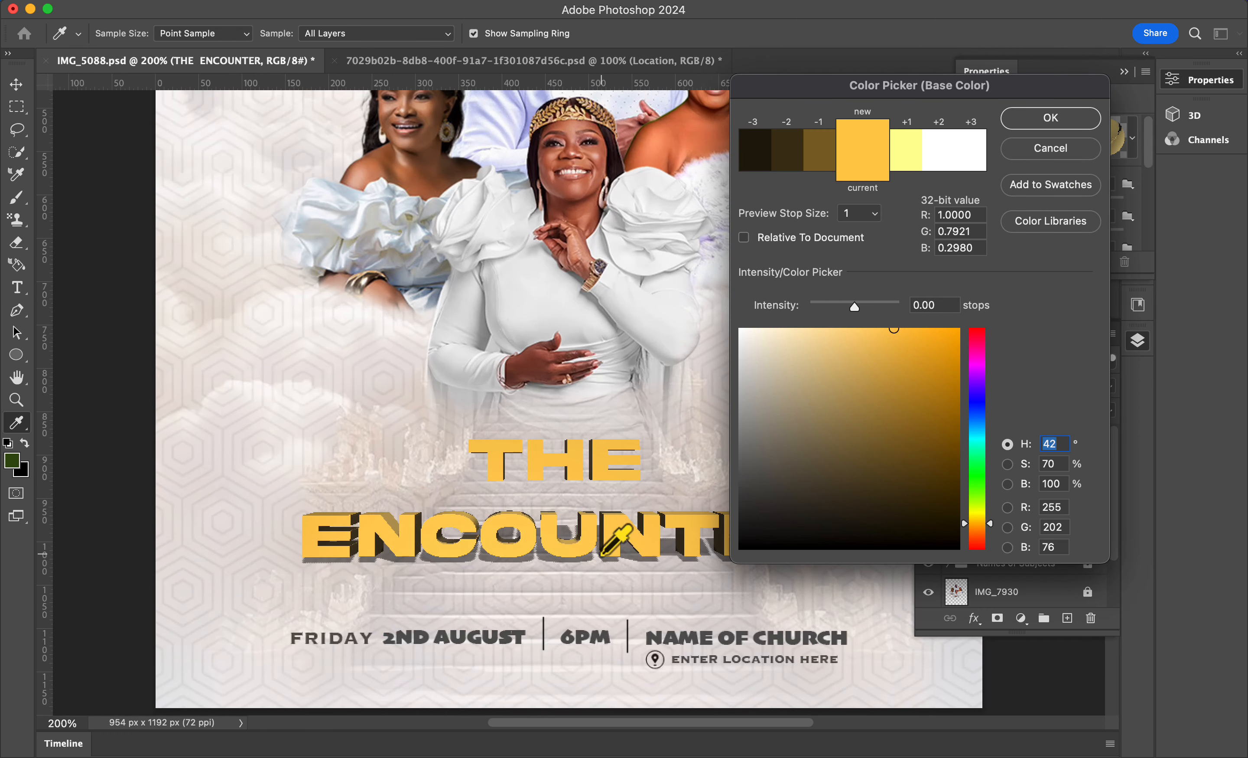
click(813, 146)
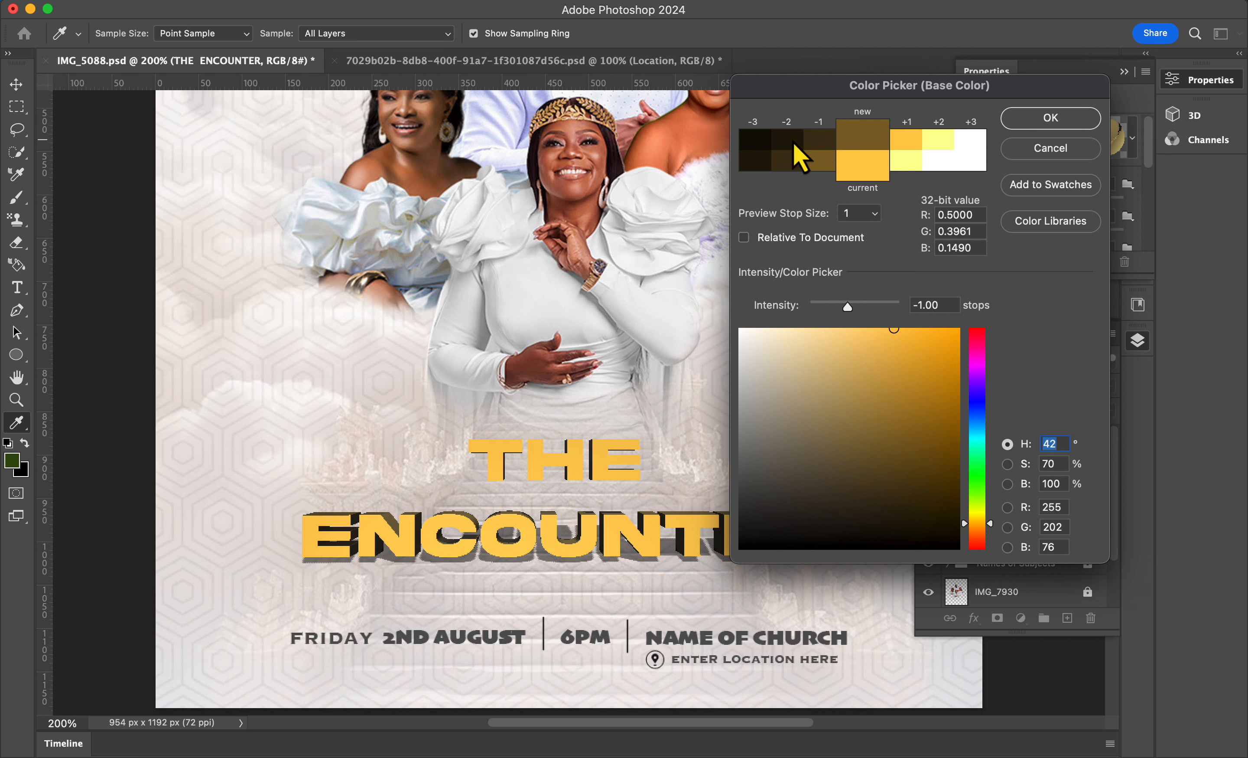
click(794, 142)
click(817, 140)
click(795, 162)
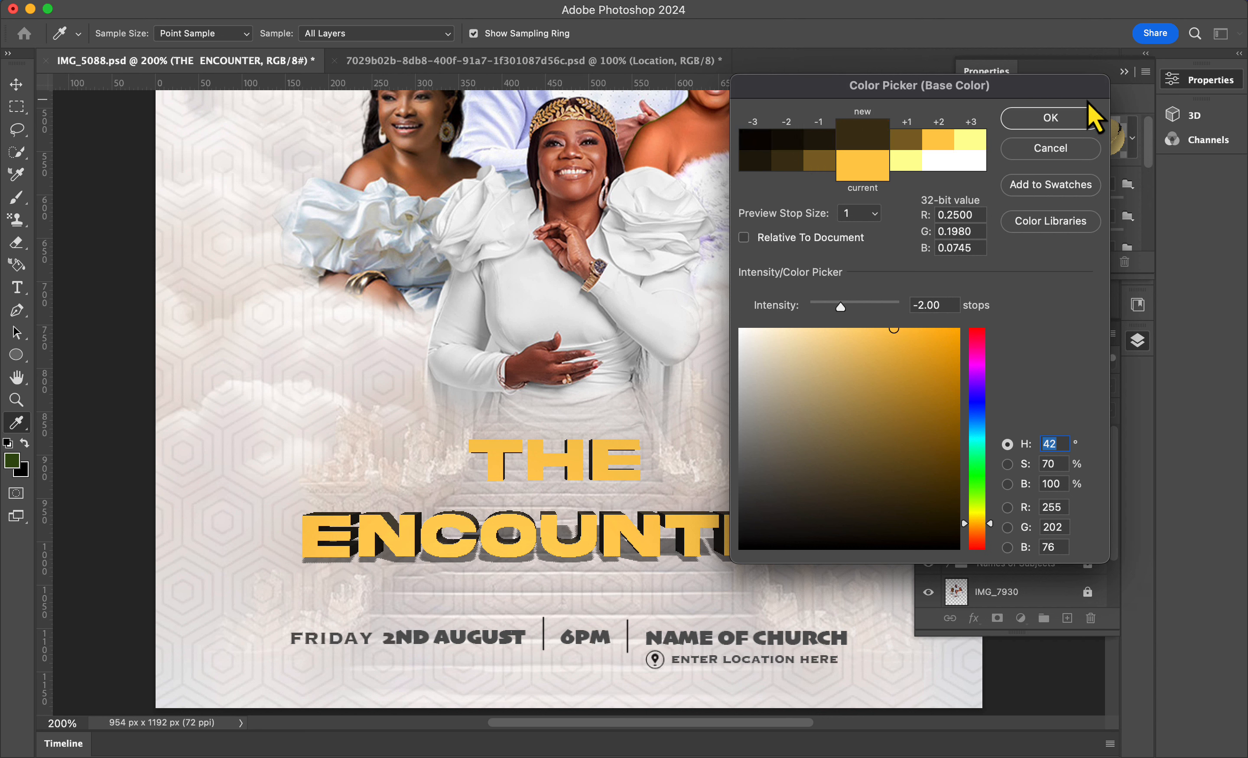
click(1054, 118)
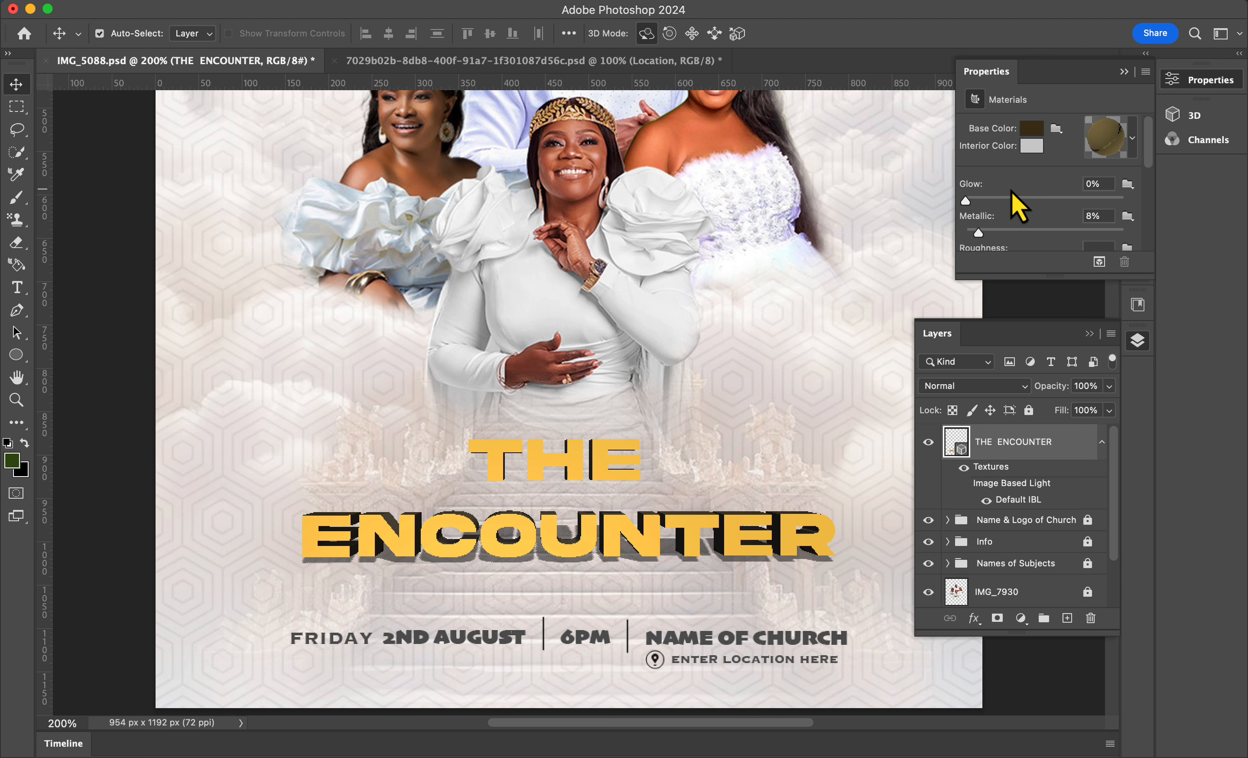
Step: Set the title material's Glow to 22%, Metallic to 80% and Roughness to 30%
click(1090, 184)
text(22)
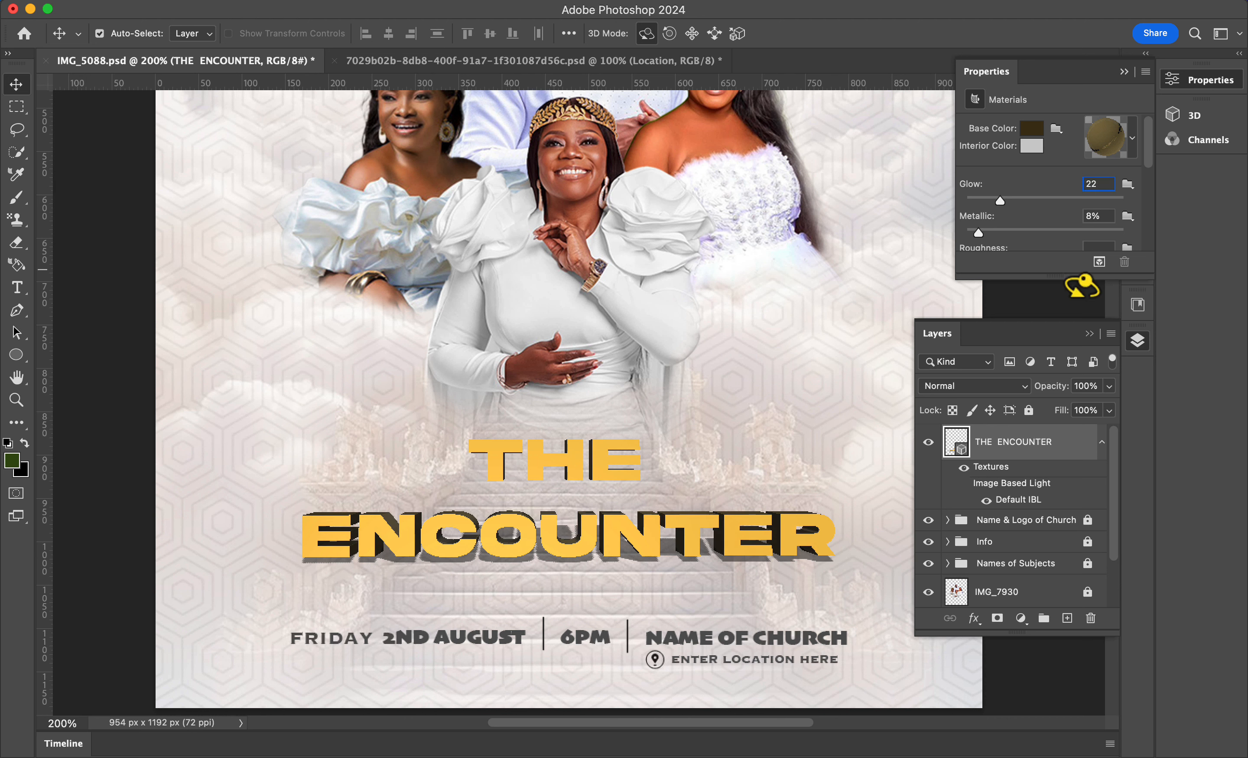
click(1090, 217)
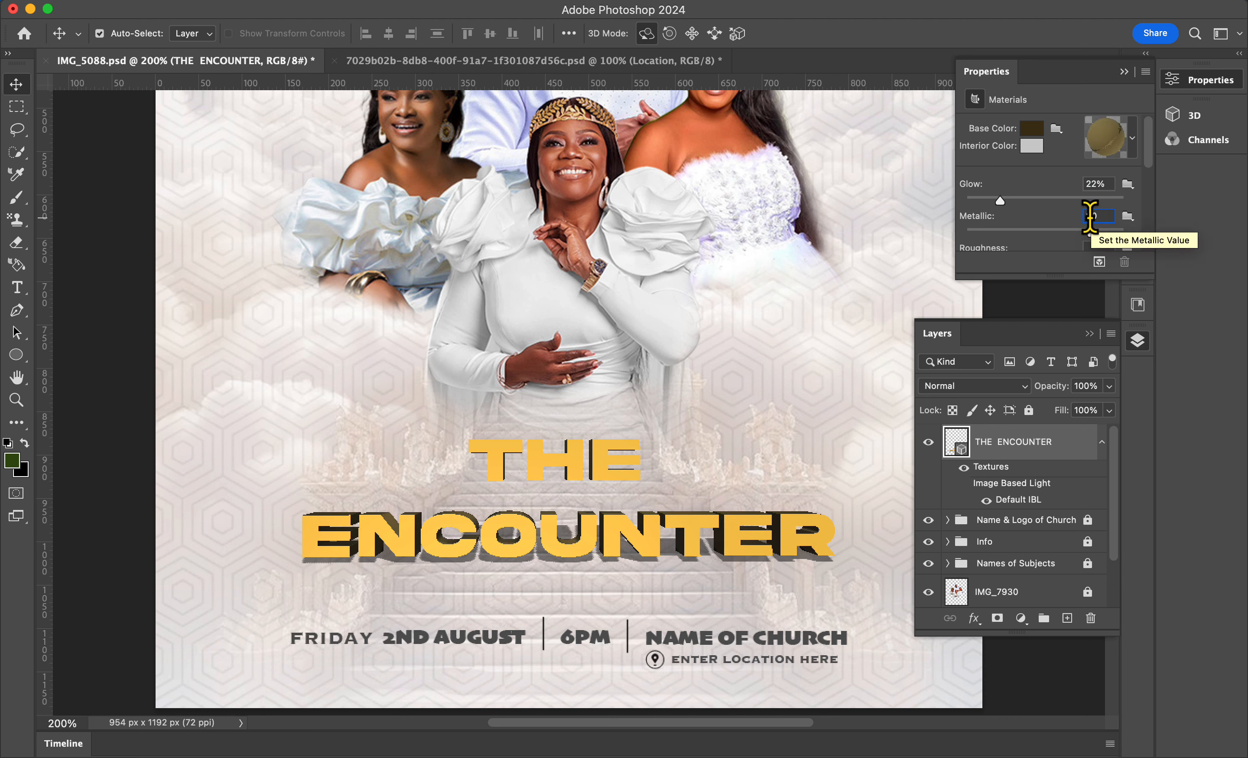
text(80)
scroll(1077, 222, down, 2)
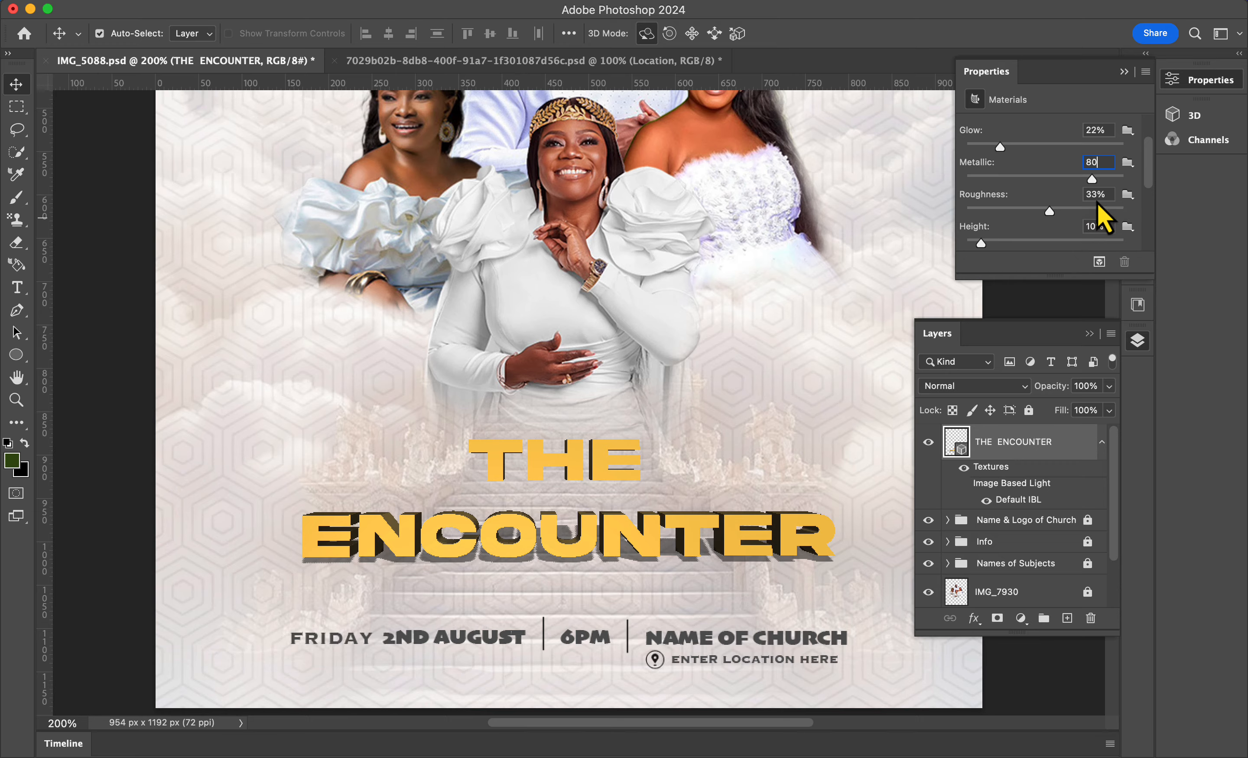
click(1093, 195)
scroll(1081, 214, down, 2)
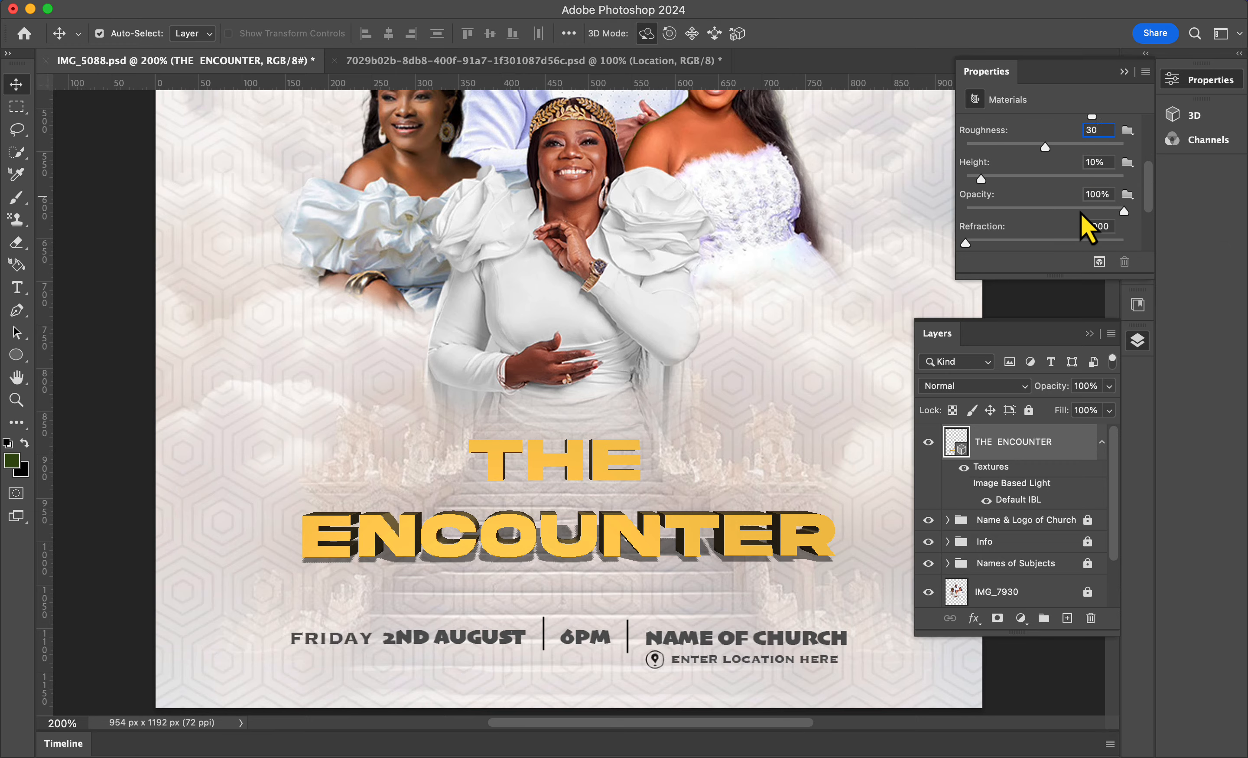
Step: Add a Drop Shadow layer style to the THE ENCOUNTER layer
scroll(1080, 212, down, 2)
scroll(1081, 212, down, 1)
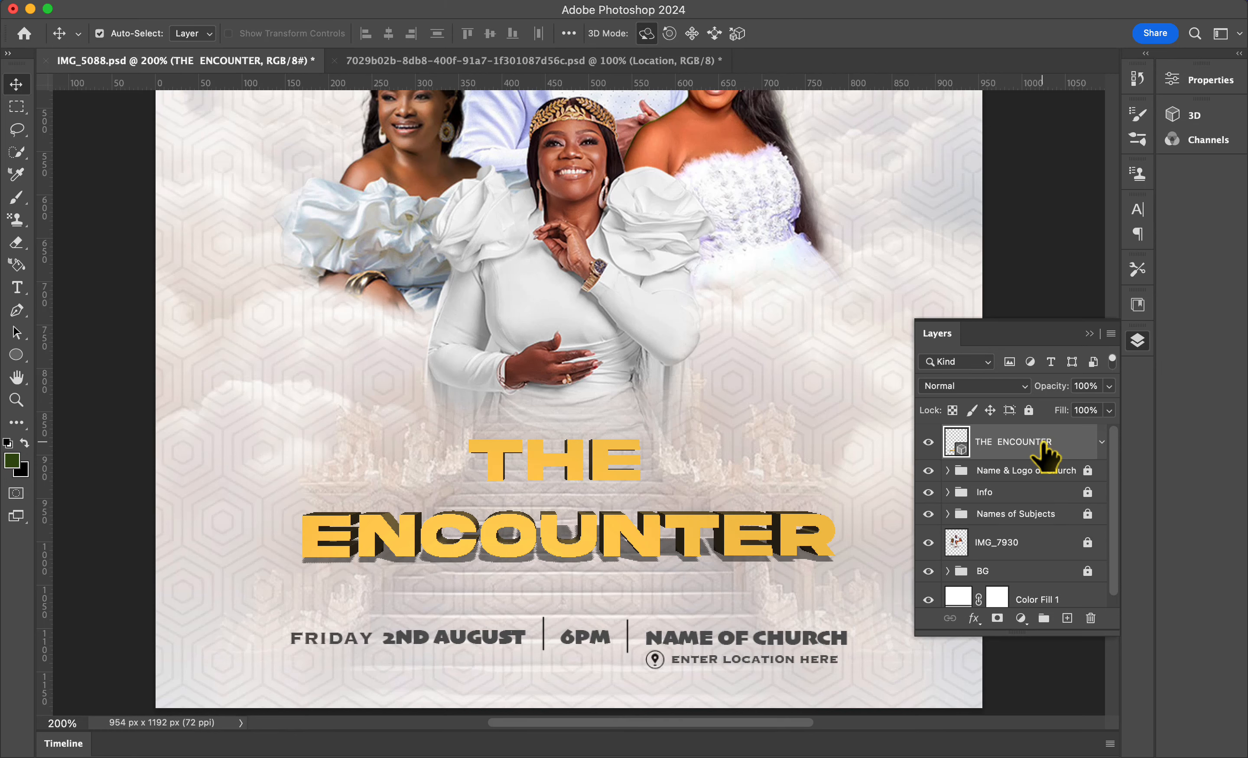
click(973, 620)
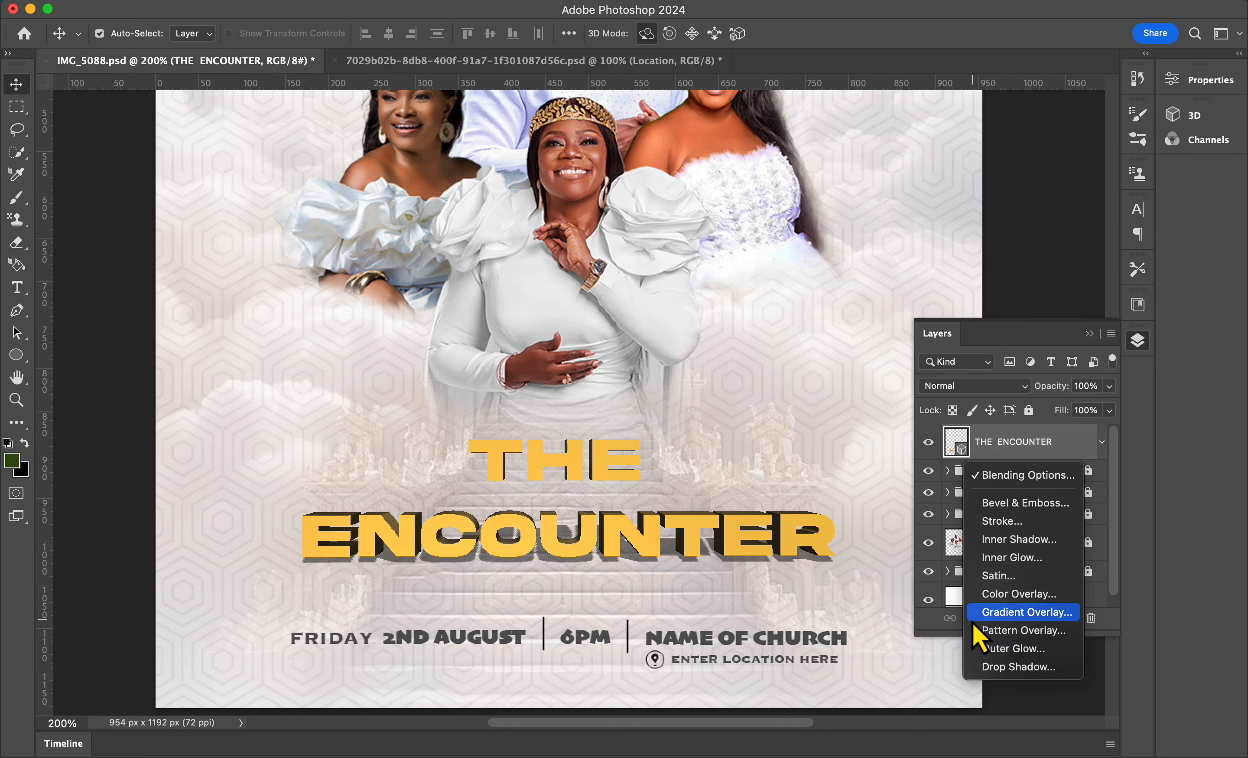
click(1001, 666)
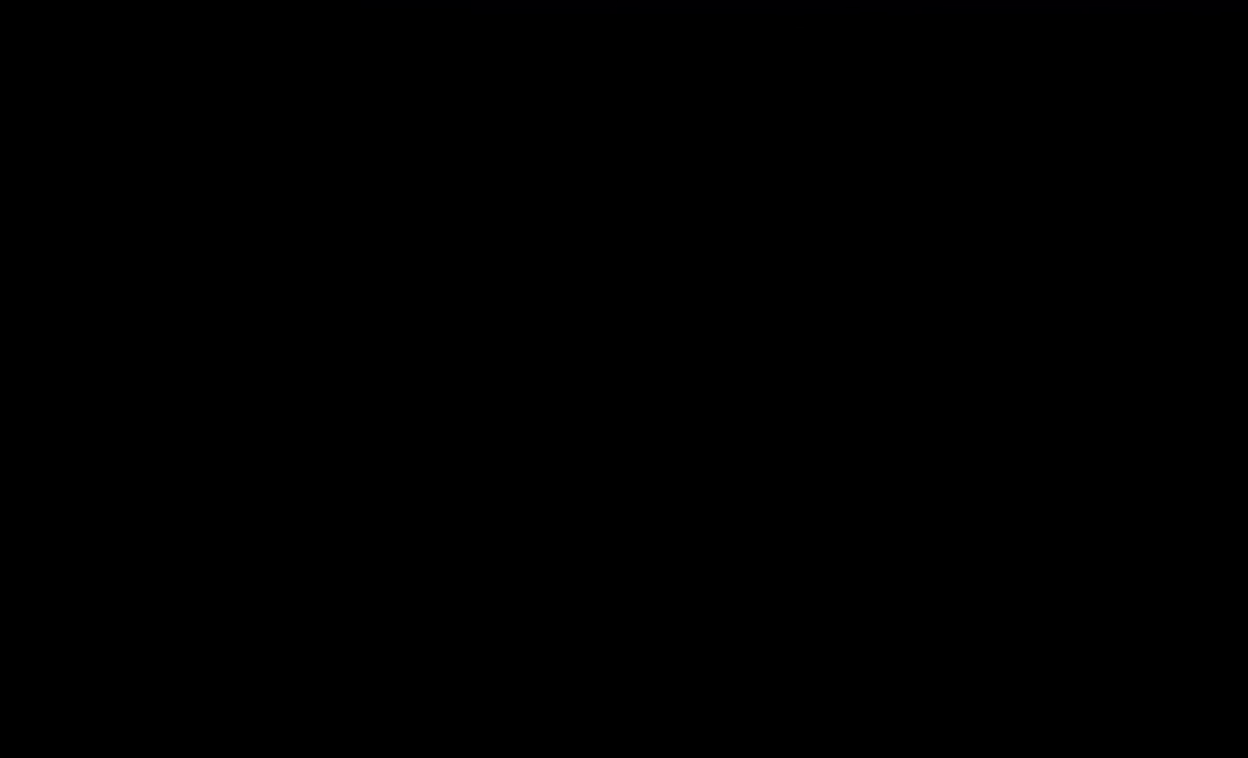